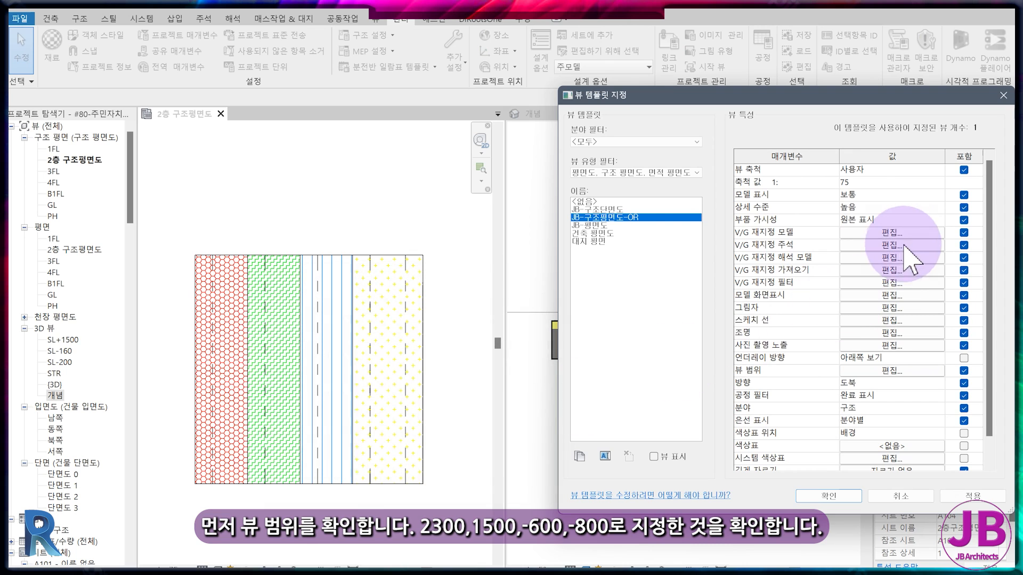
- Examine the line visibility of the 구조 프레임 subcategories in the model overrides of the JB-구조평면도-OR view template
left_click(853, 235)
scroll(264, 285, "down", 1)
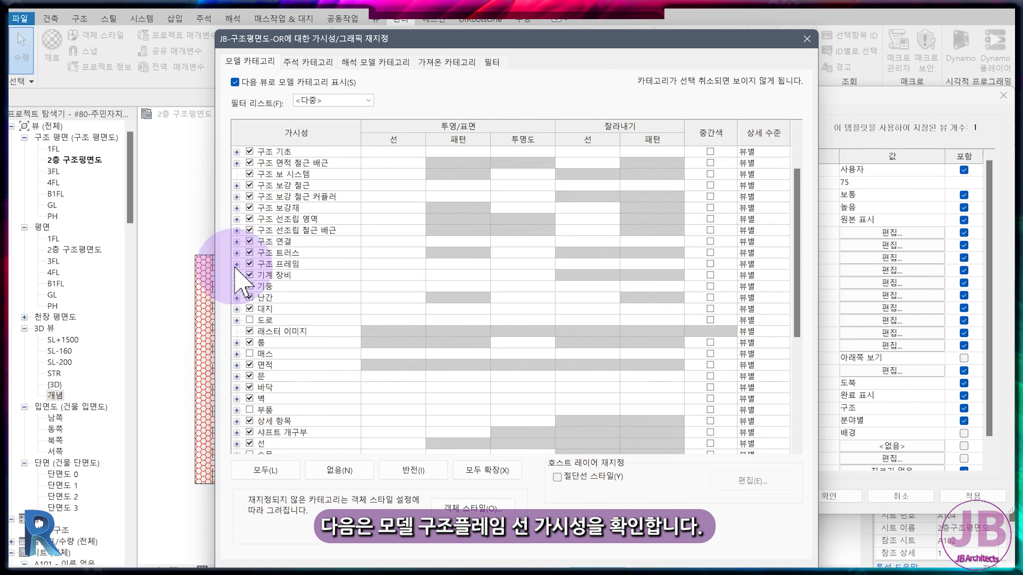
left_click(236, 263)
left_click(621, 569)
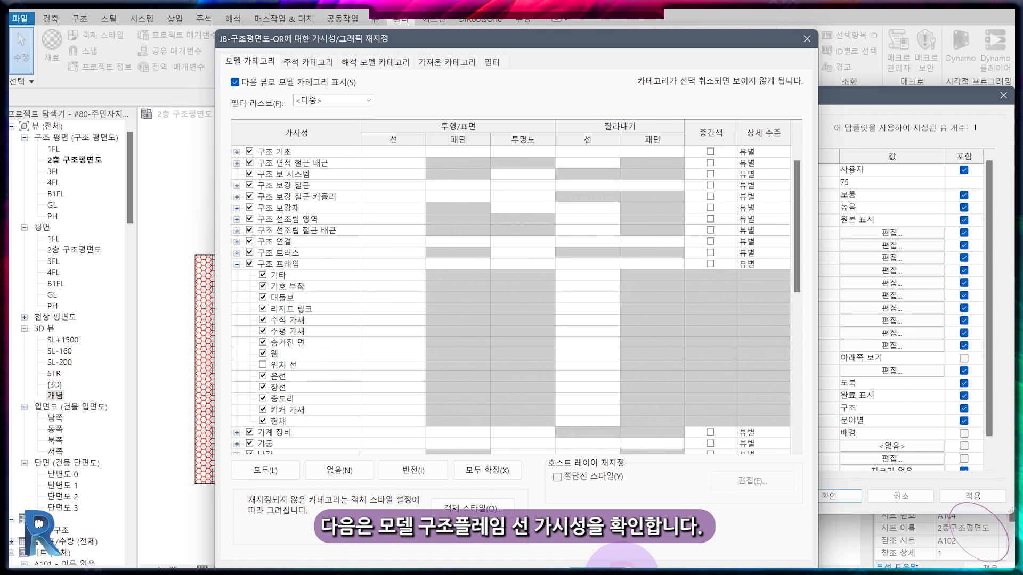
left_click(840, 498)
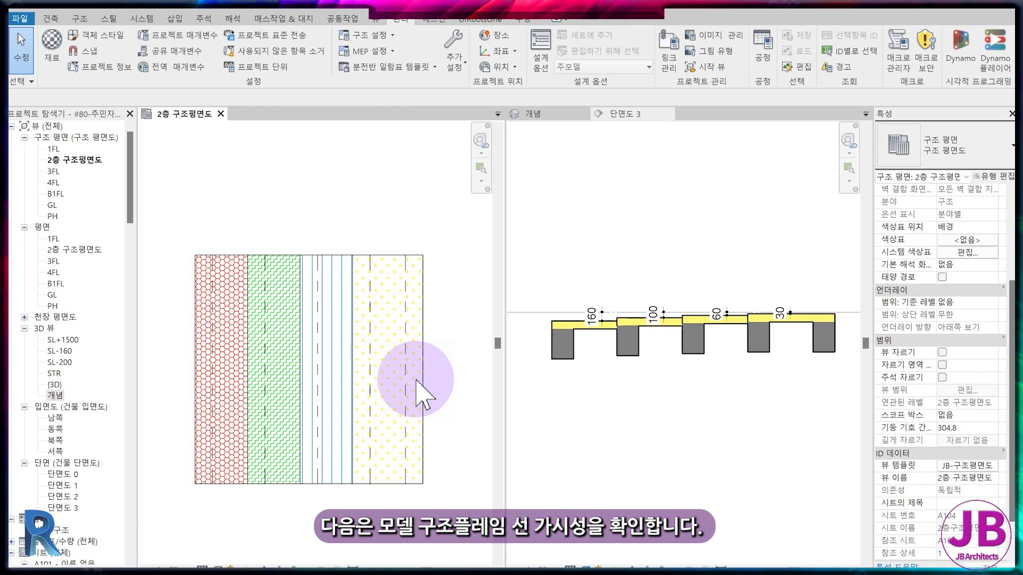
- In the 개념 3D view, set the start and end level offsets of the two beams under the yellow-dotted slab to -30
left_click(647, 224)
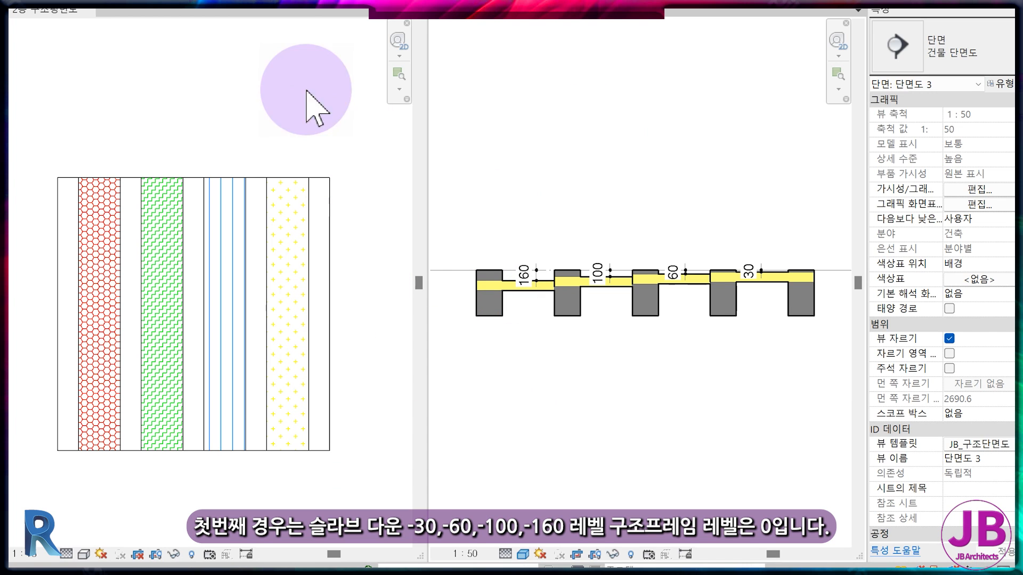
left_click(480, 21)
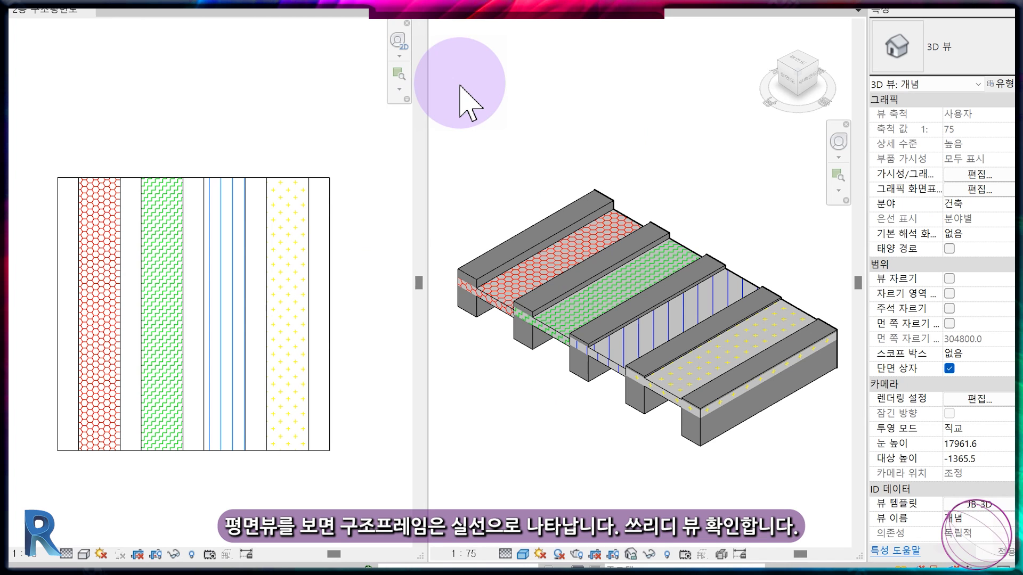
left_click(792, 375)
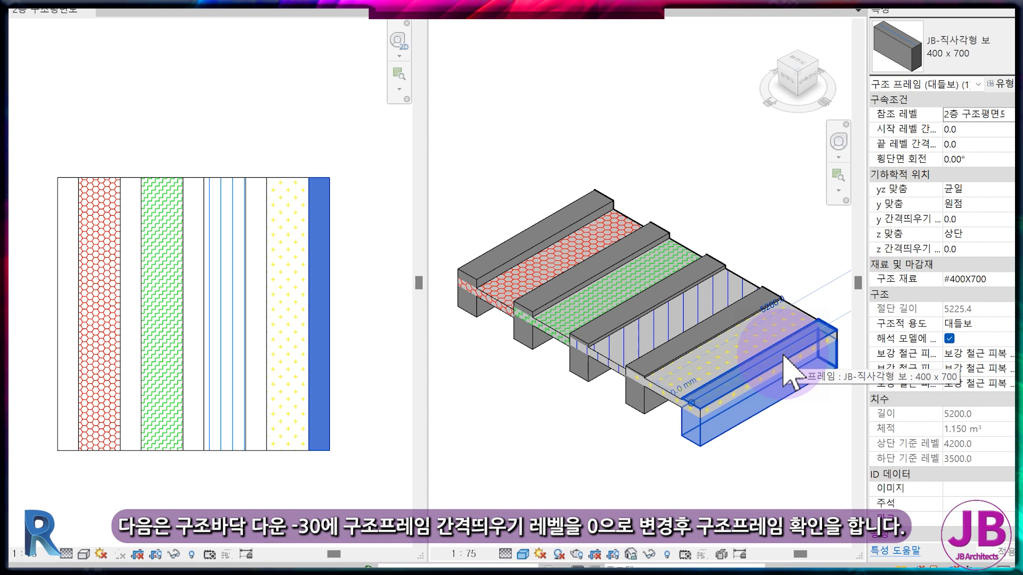
left_click(760, 293, "ctrl")
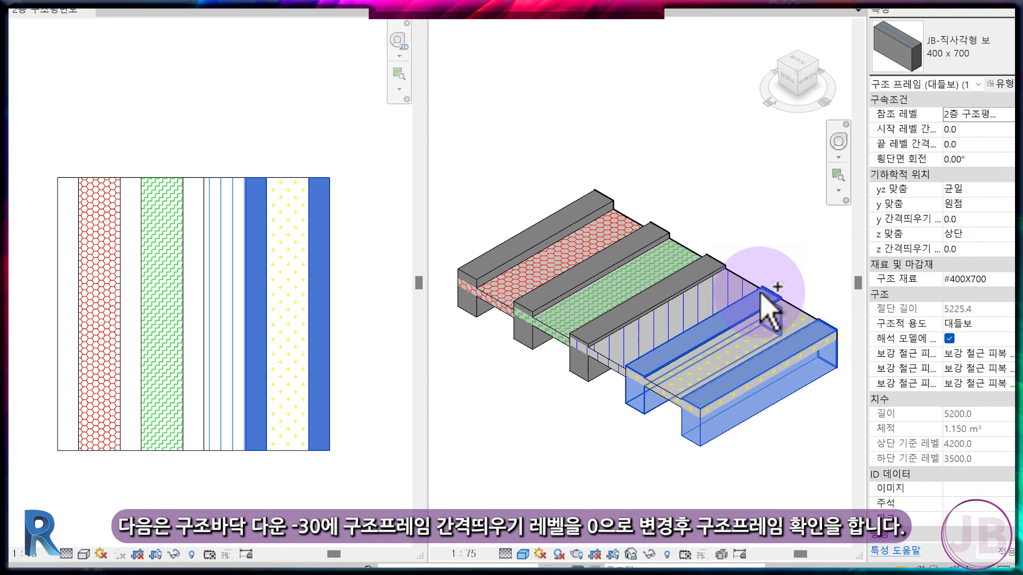
left_click(979, 127)
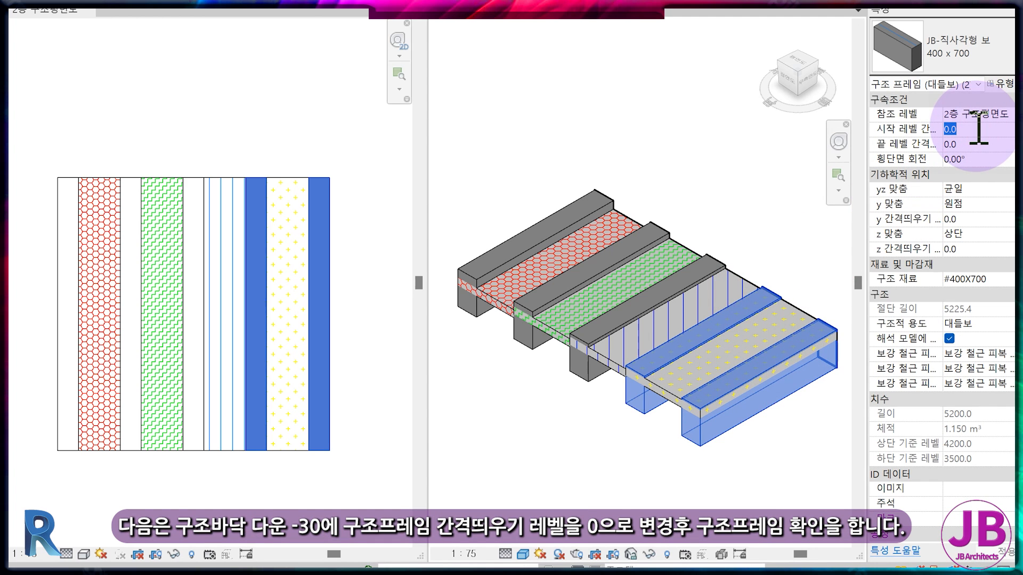
left_click(974, 143)
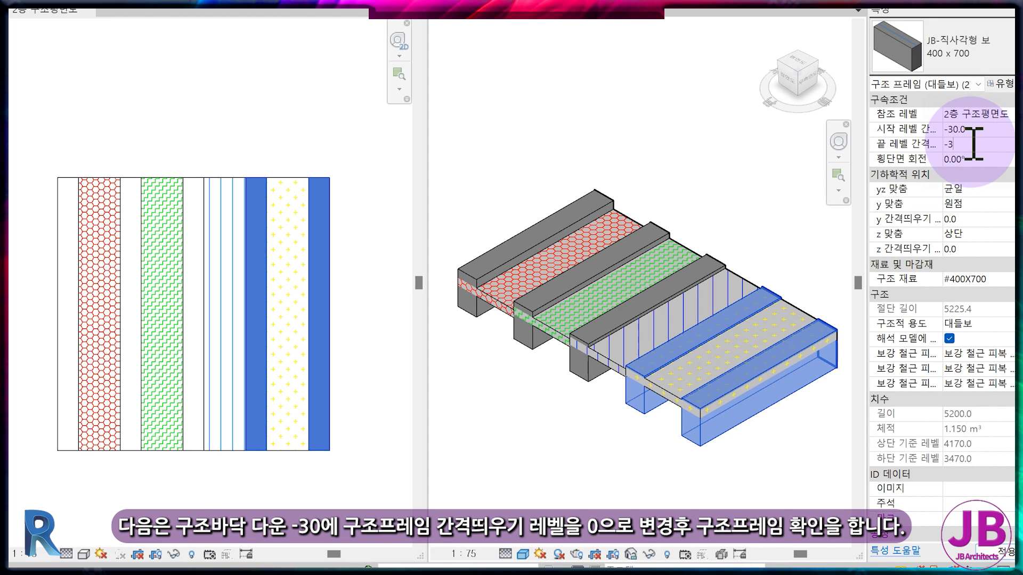
key("Return")
key("Escape")
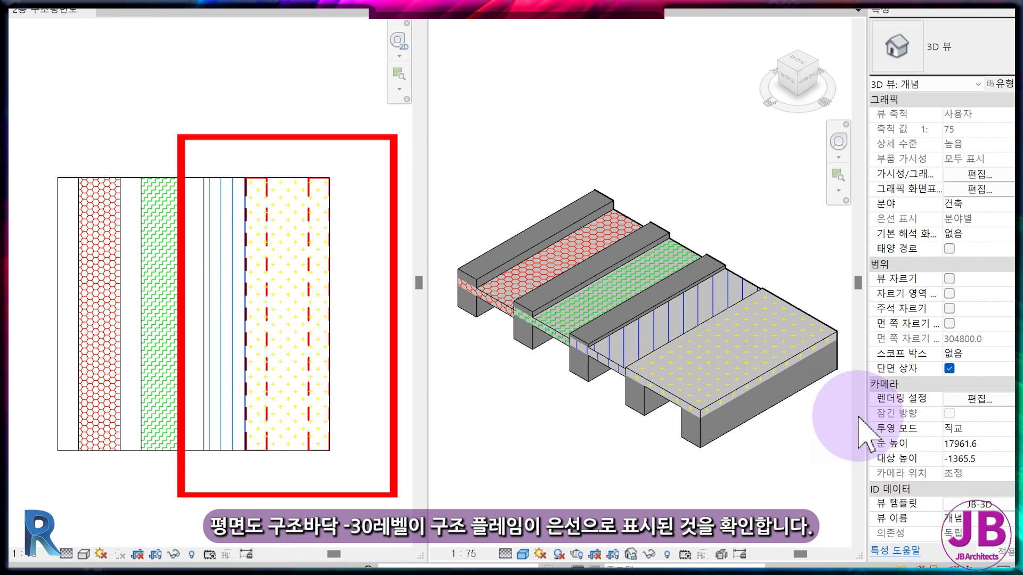
- In section 단면도 3, set the start and end level offsets of the beam between the 100 and 60 slabs to -60
left_click(166, 50)
left_click(586, 18)
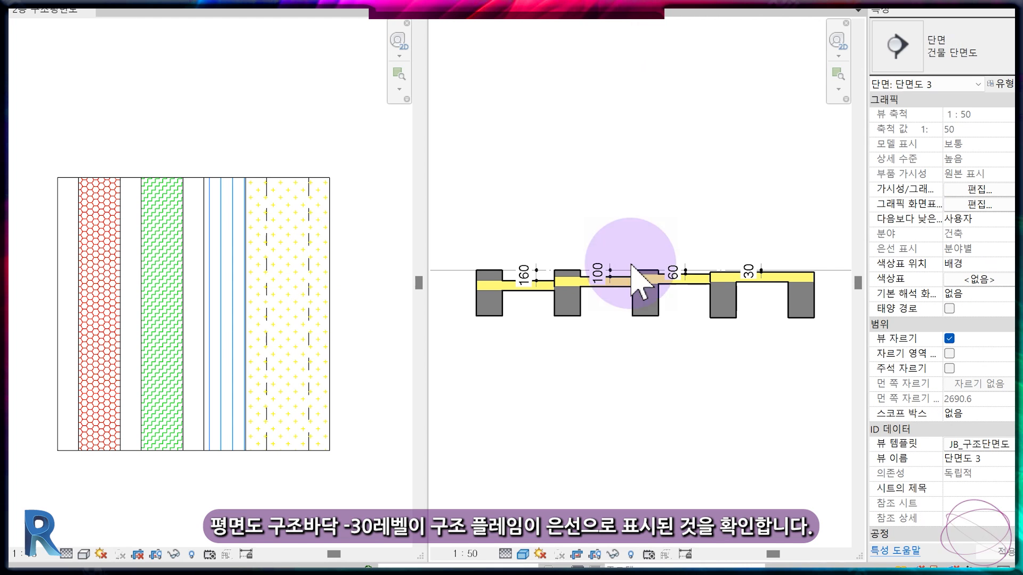
scroll(746, 336, "up", 2)
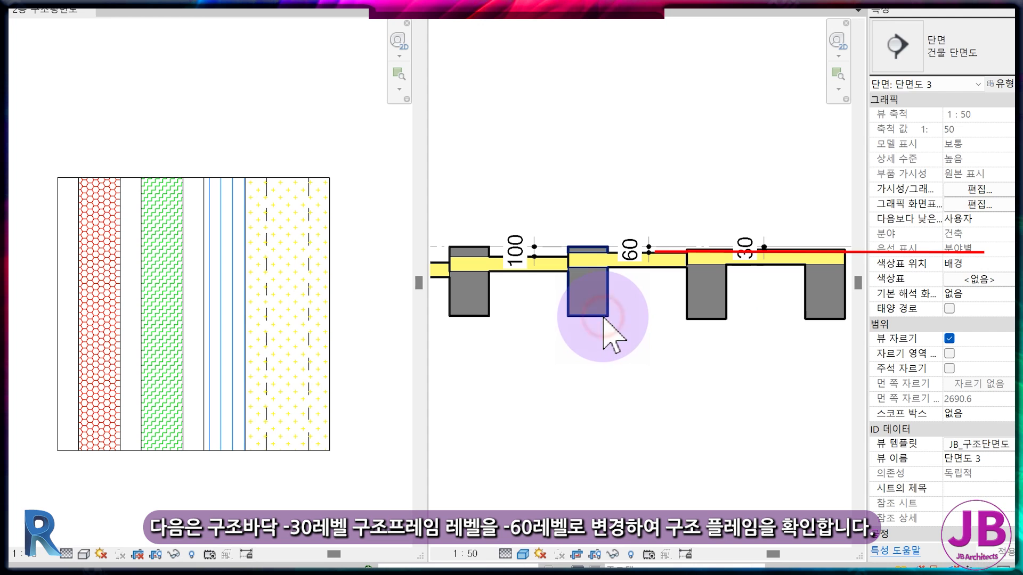
left_click(589, 304)
left_click(984, 130)
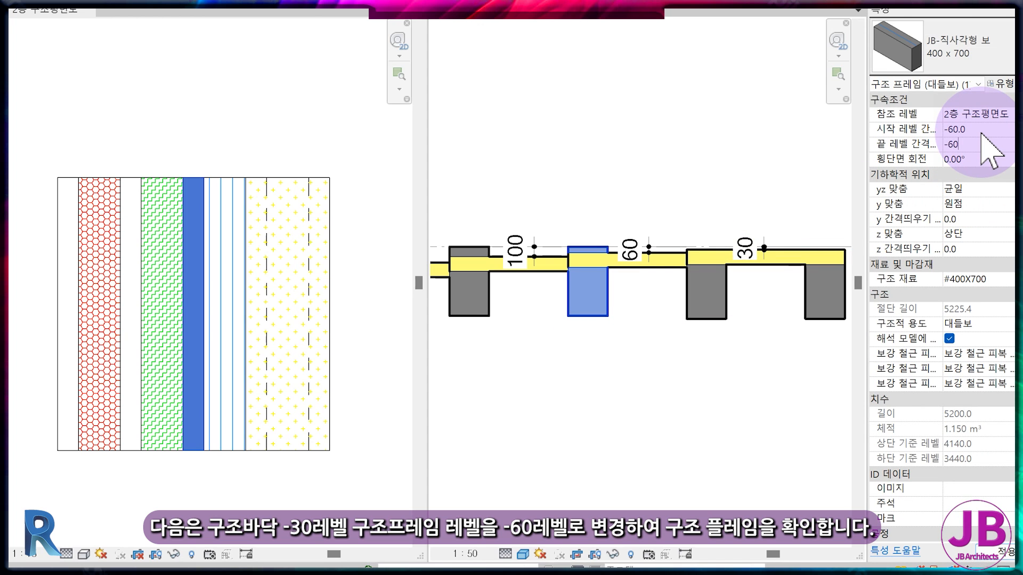
key("Return")
left_click(631, 341)
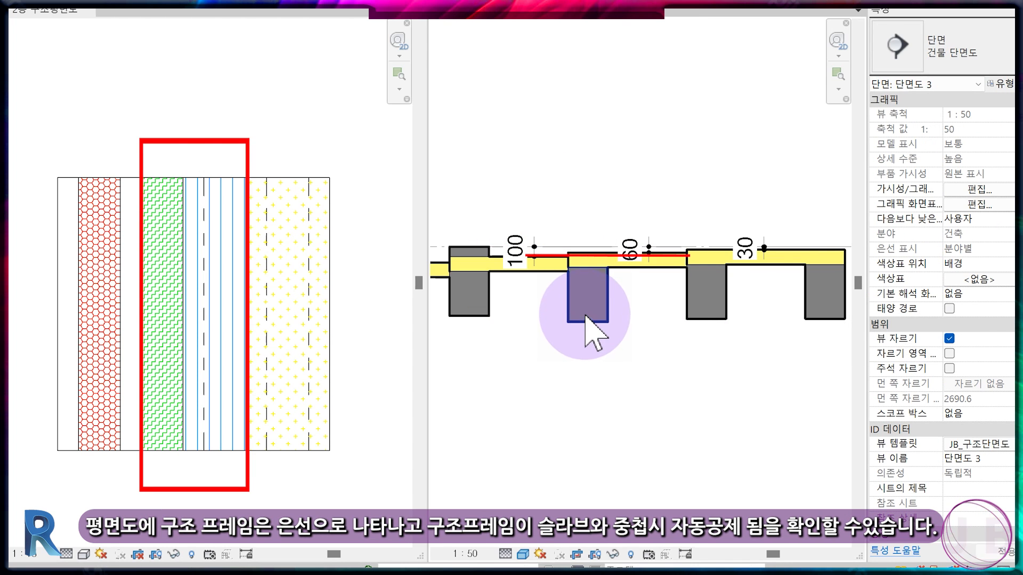
- Set the start and end level offsets of the beam between the 160 and 100 slabs to -100 in the section
left_click(500, 20)
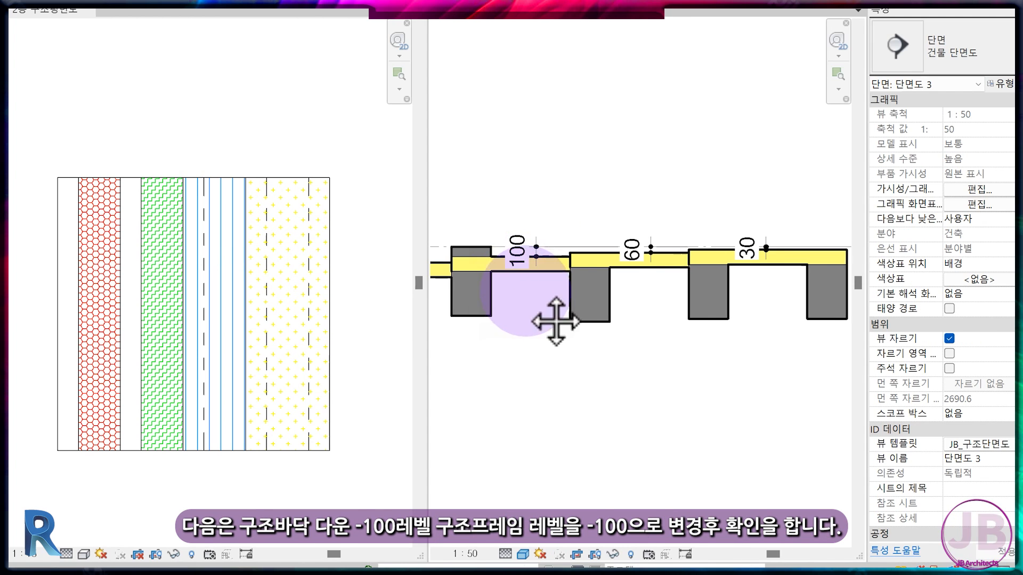
middle_click_drag(549, 320, 672, 319)
scroll(642, 306, "down", 1)
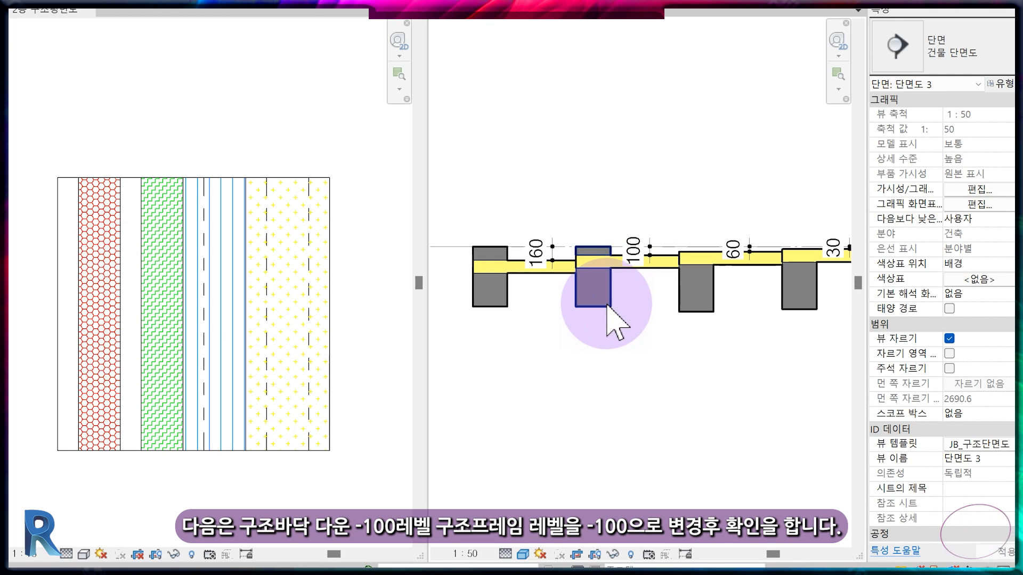
left_click(605, 299)
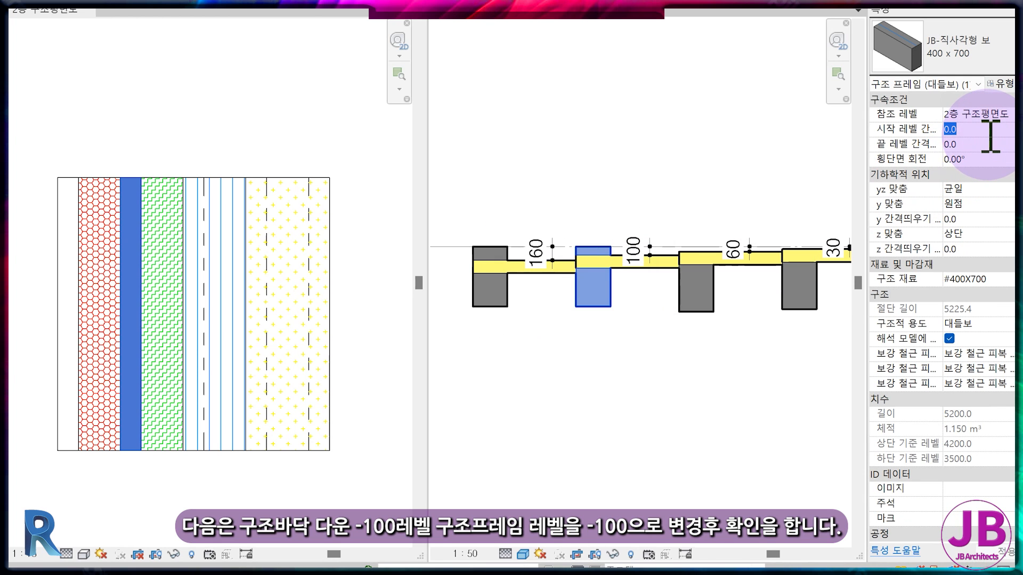
type("-100")
key("Tab")
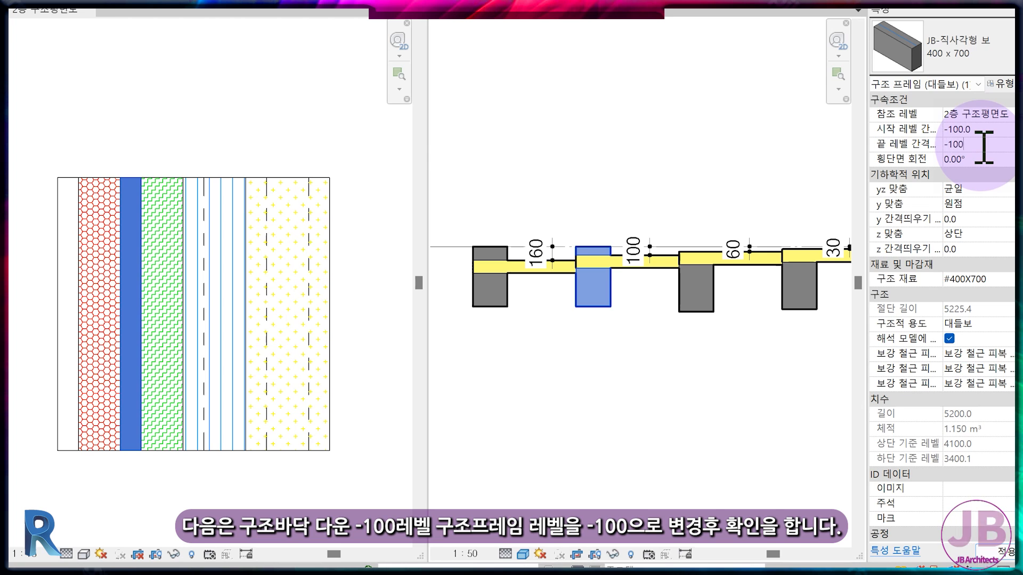
type("-100")
key("Return")
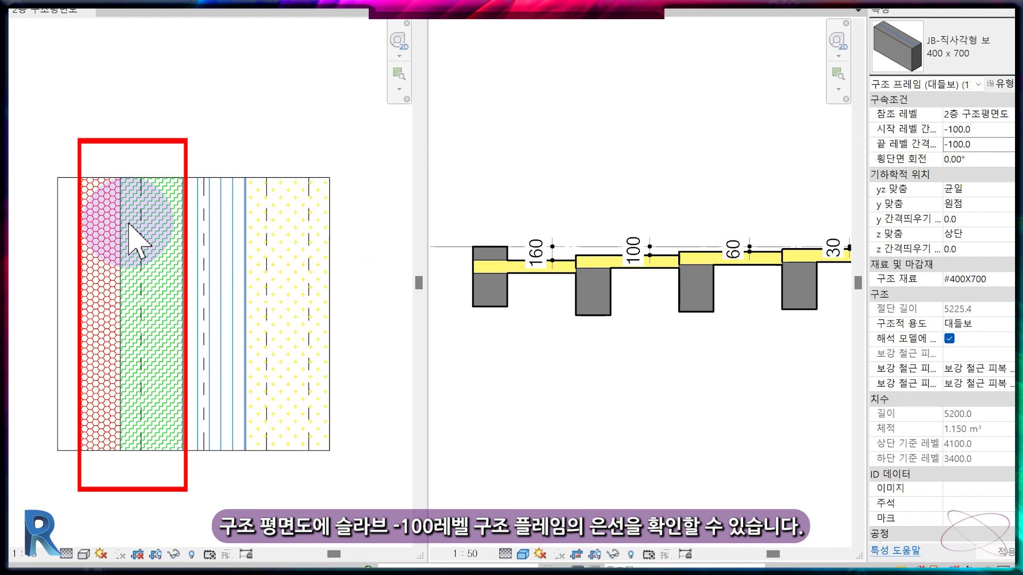
key("Escape")
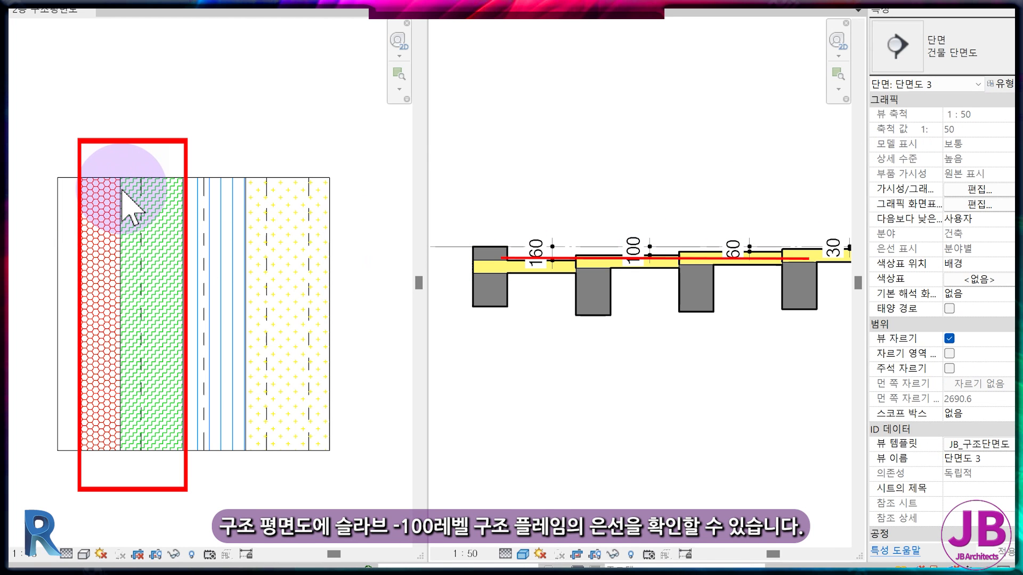
- Review the lowered beams against the slabs in the 개념 3D view and section 단면도 3
left_click(478, 7)
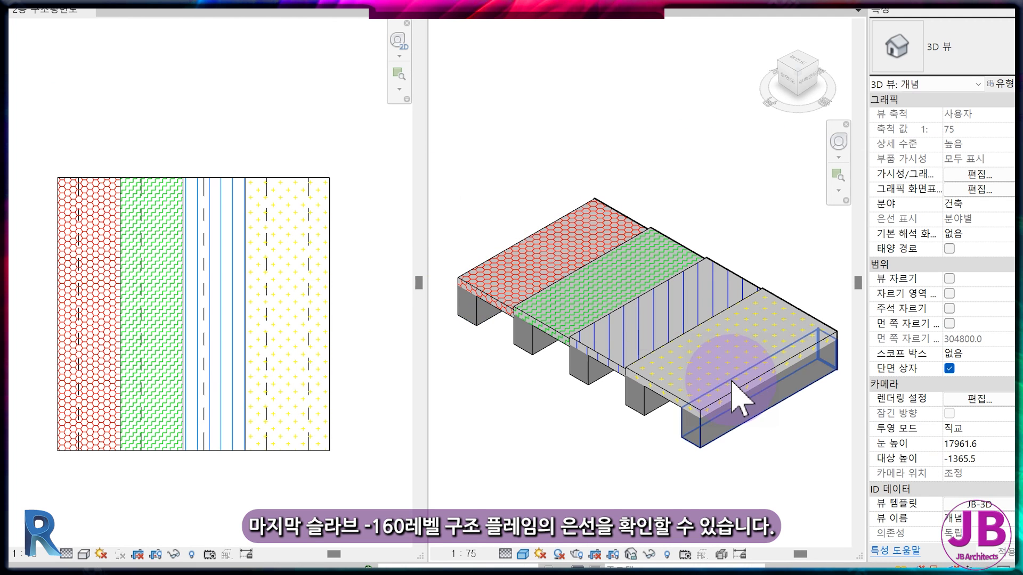
left_click(578, 9)
scroll(729, 354, "down", 2)
middle_click_drag(769, 387, 733, 351)
left_click(487, 13)
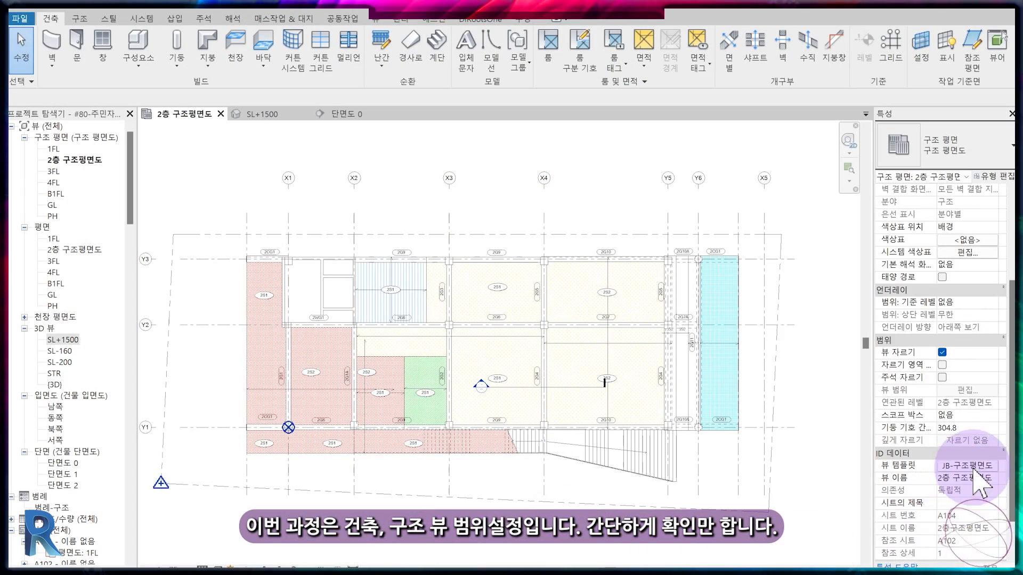
- Set the bottom and view depth offsets to 0 in the view range of the JB-구조평면도-OR template and apply it
left_click(974, 467)
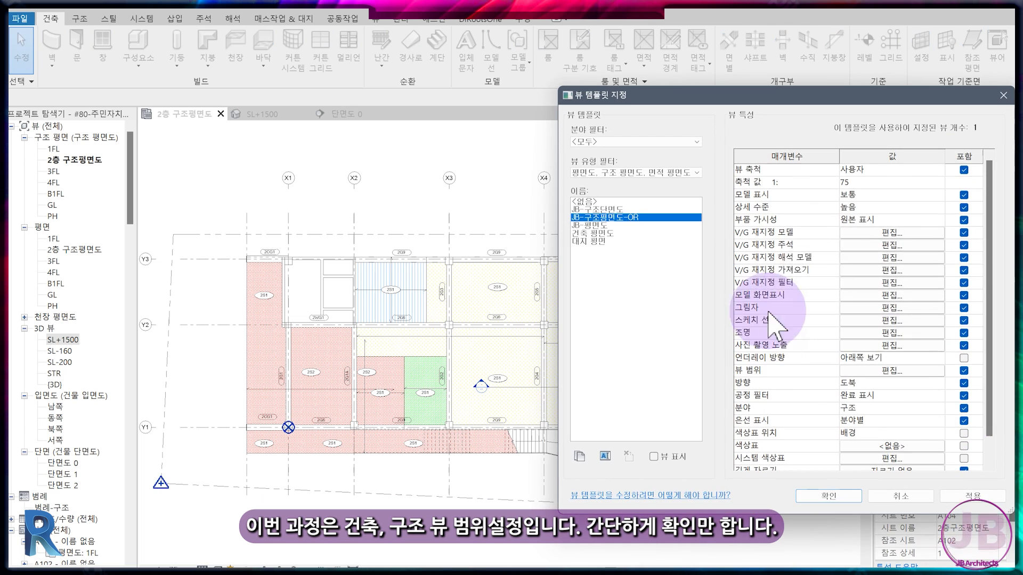
left_click(906, 371)
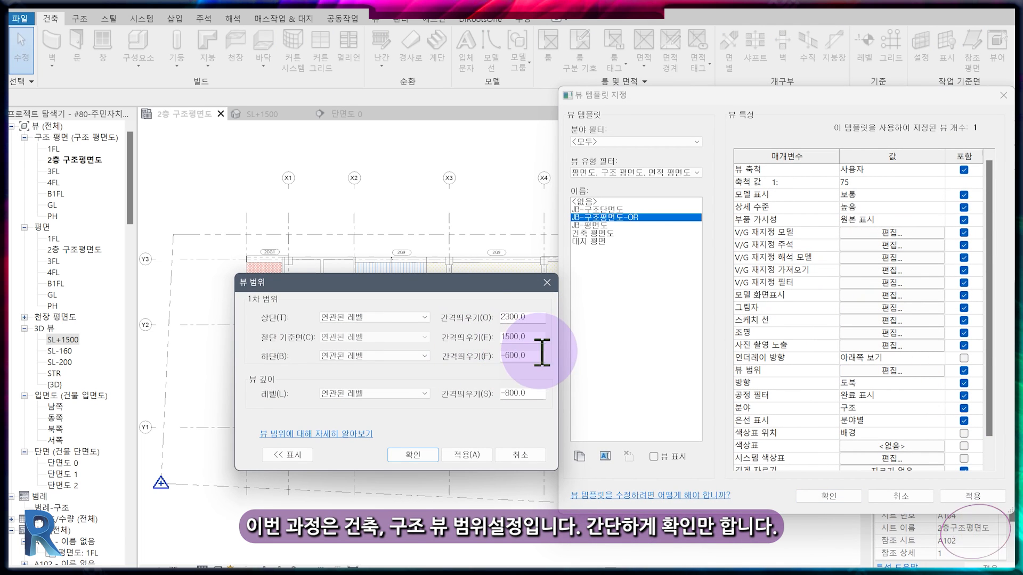
double_click(523, 356)
type("0")
double_click(527, 394)
type("0")
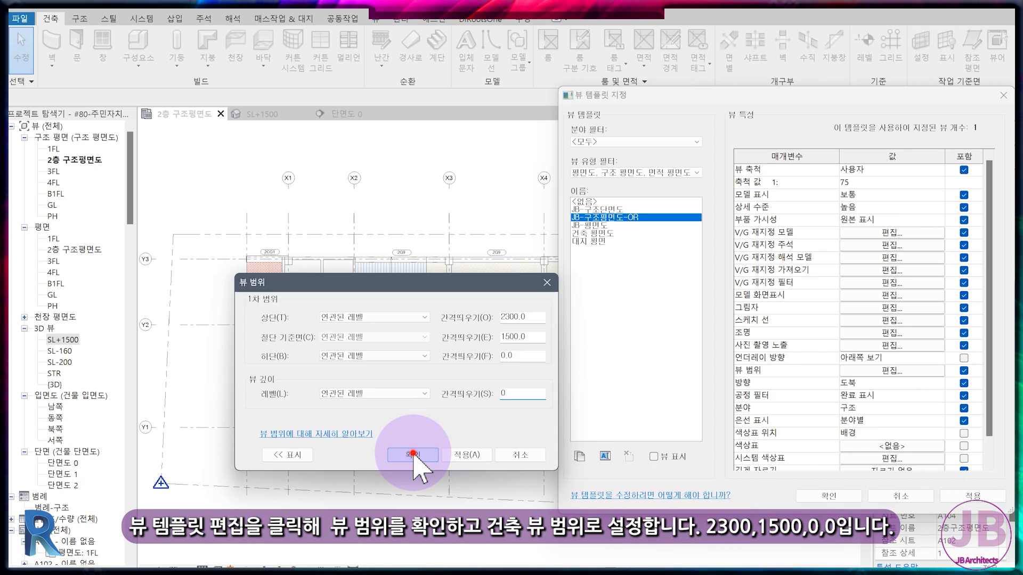
left_click(559, 400)
left_click(805, 496)
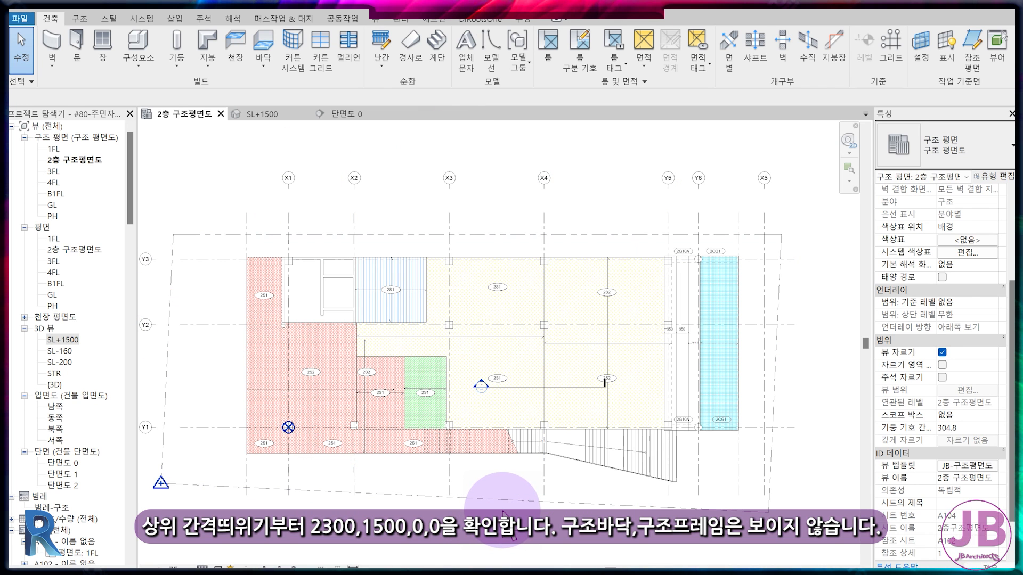
- Inspect the floors and beams in the SL+1500 3D view, and return to the 2층 구조평면도 plan
left_click(281, 115)
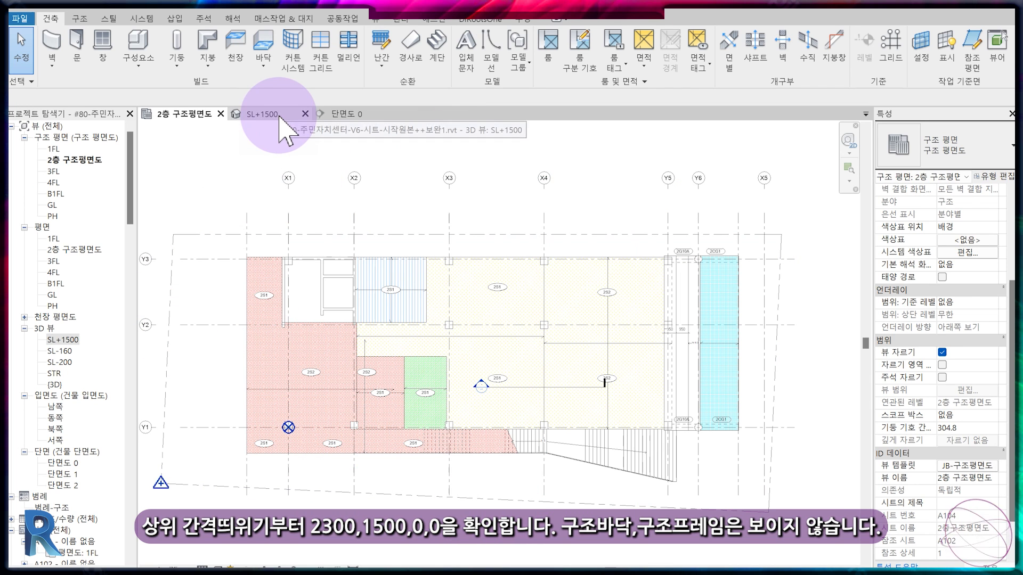
middle_click_drag(445, 359, 665, 422)
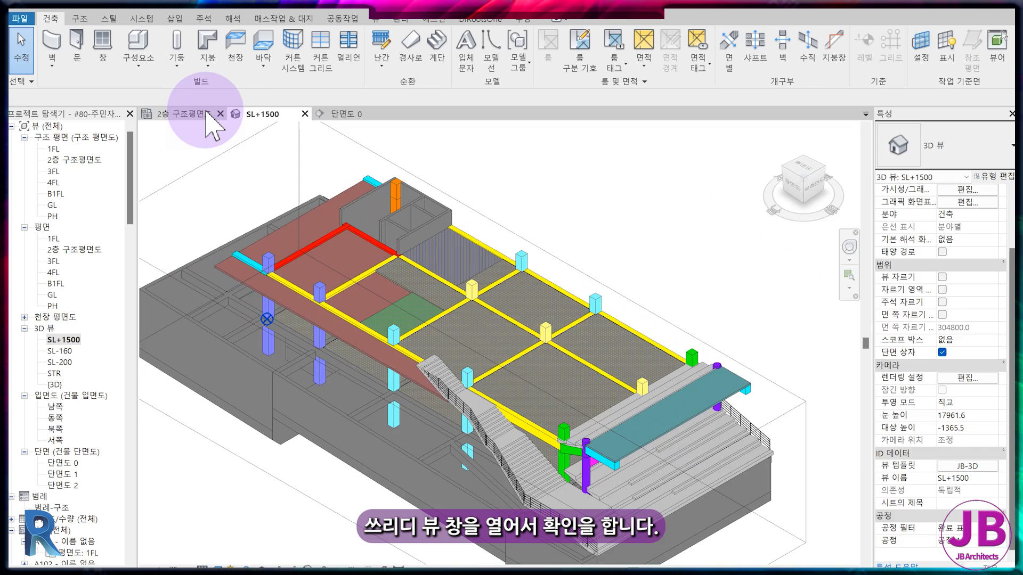
left_click(205, 113)
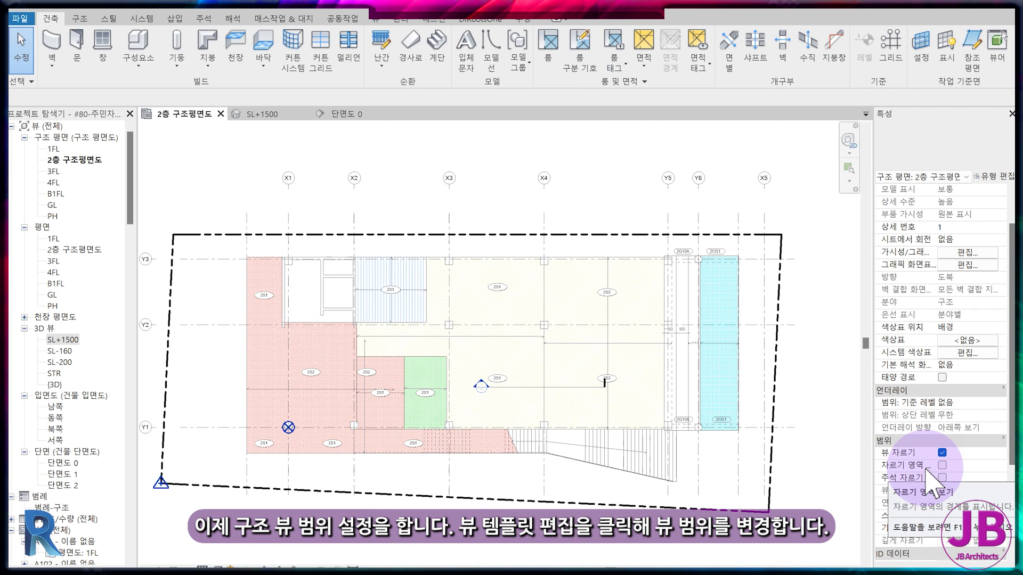
- In the JB-구조평면도-OR template's view range, set the bottom offset to -600 and the view depth offset to -800
scroll(971, 487, "down", 3)
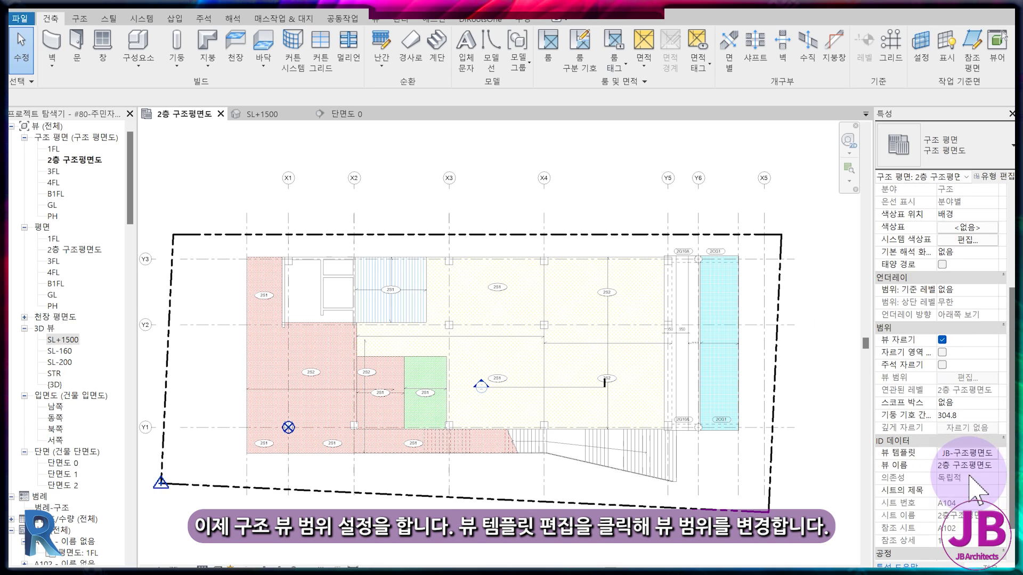
left_click(967, 454)
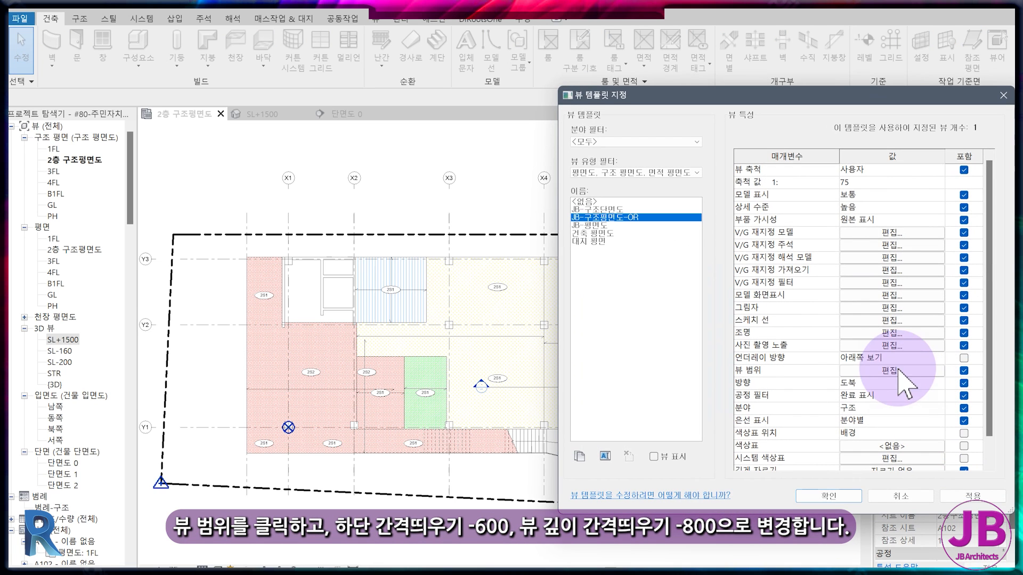
left_click(880, 371)
double_click(519, 356)
type("-600")
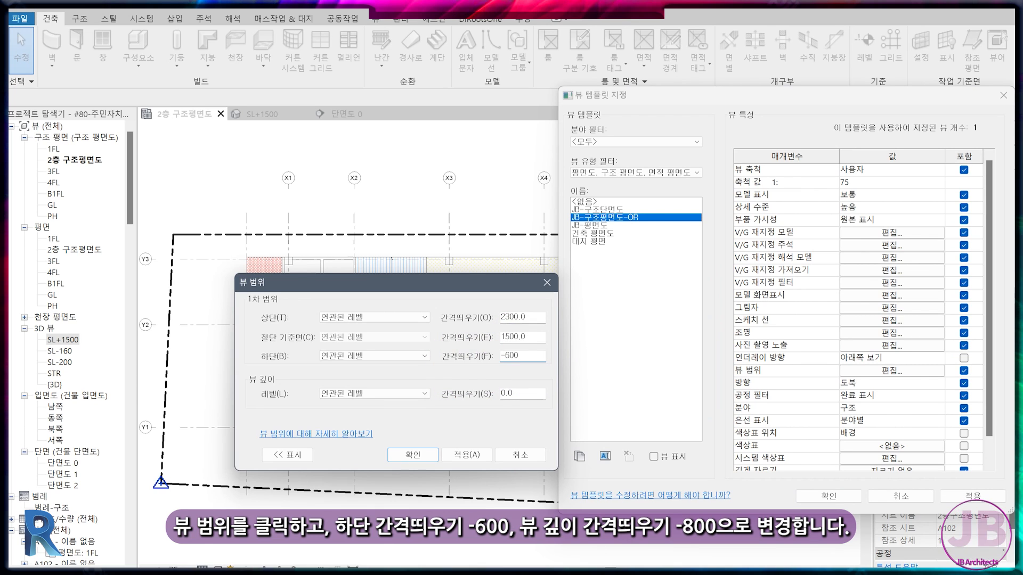
type("-")
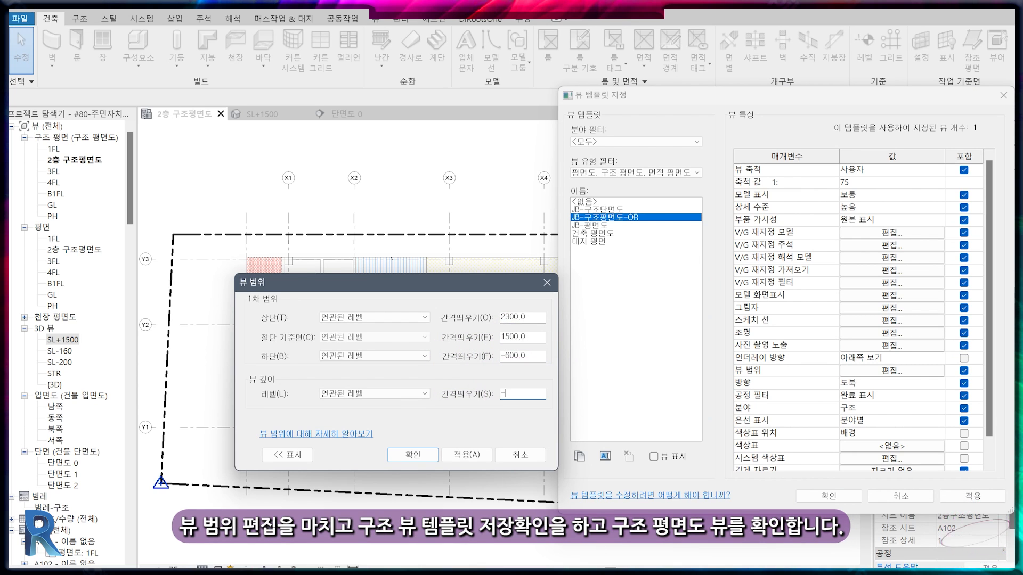
type("800")
left_click(431, 454)
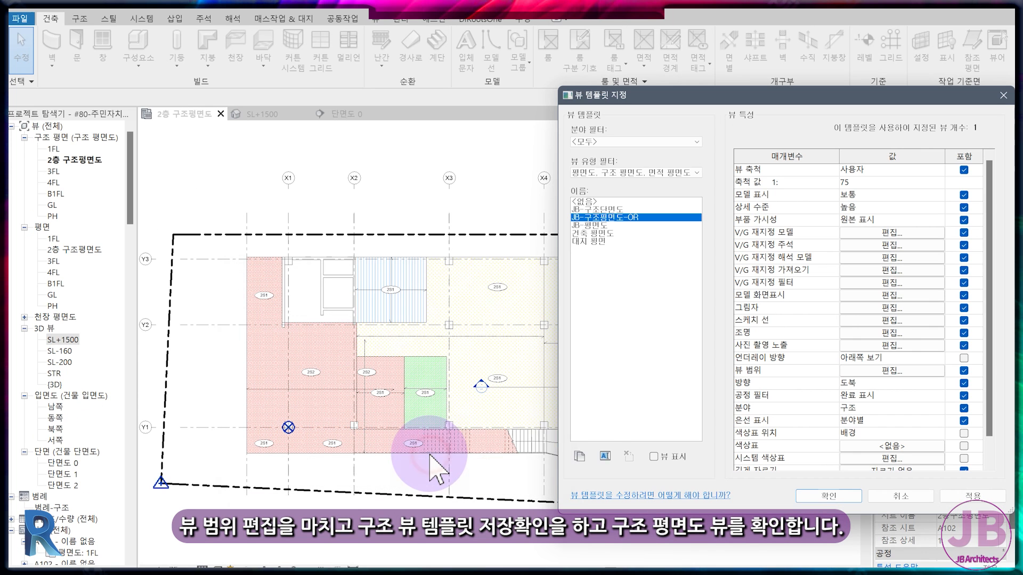
left_click(853, 497)
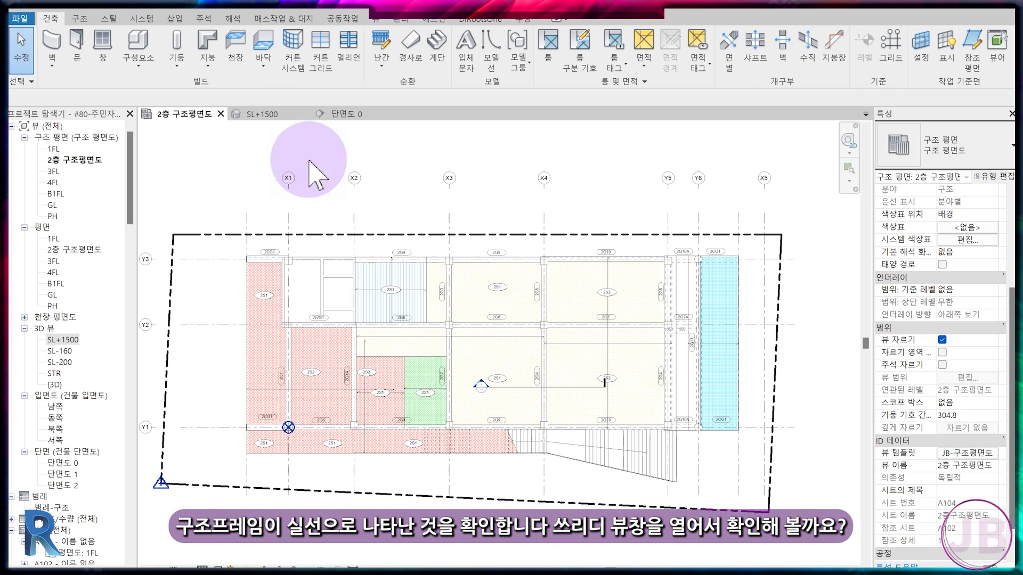
- Inspect the beams in the SL+1500 3D view, select the Y2 beam nearest the terrace steps, and return to the 2층 구조평면도 plan
left_click(264, 114)
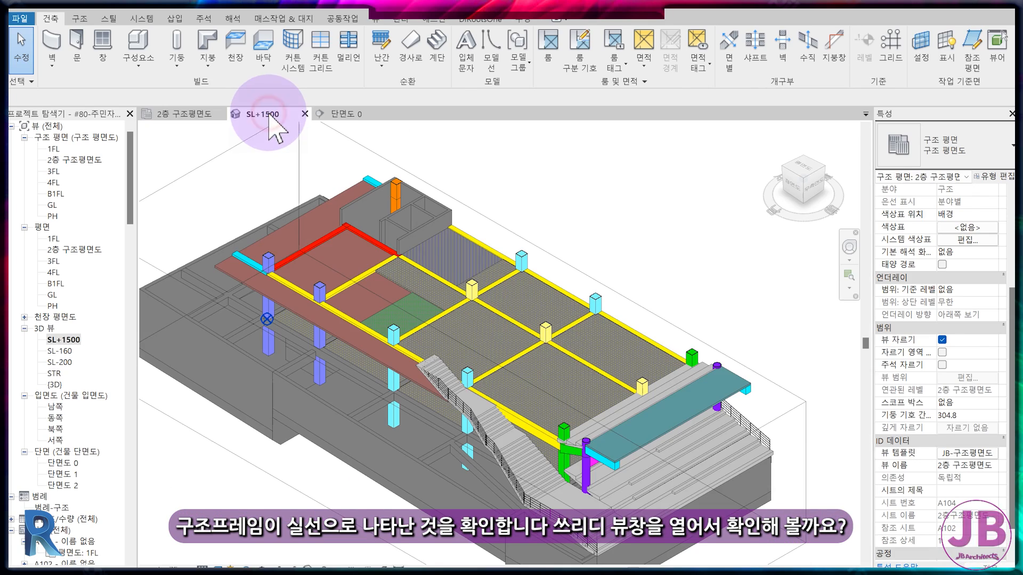
left_click(587, 373)
left_click(193, 114)
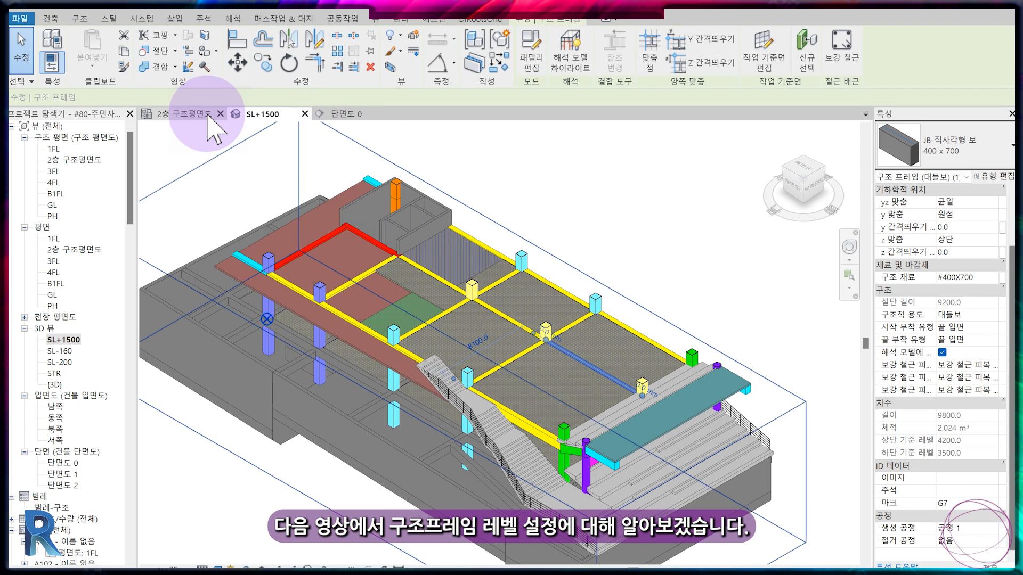
- Filter a selection of the plan down to 구조 프레임 (대들보) only and set the beams' start and end level offsets to -30
left_click(199, 225)
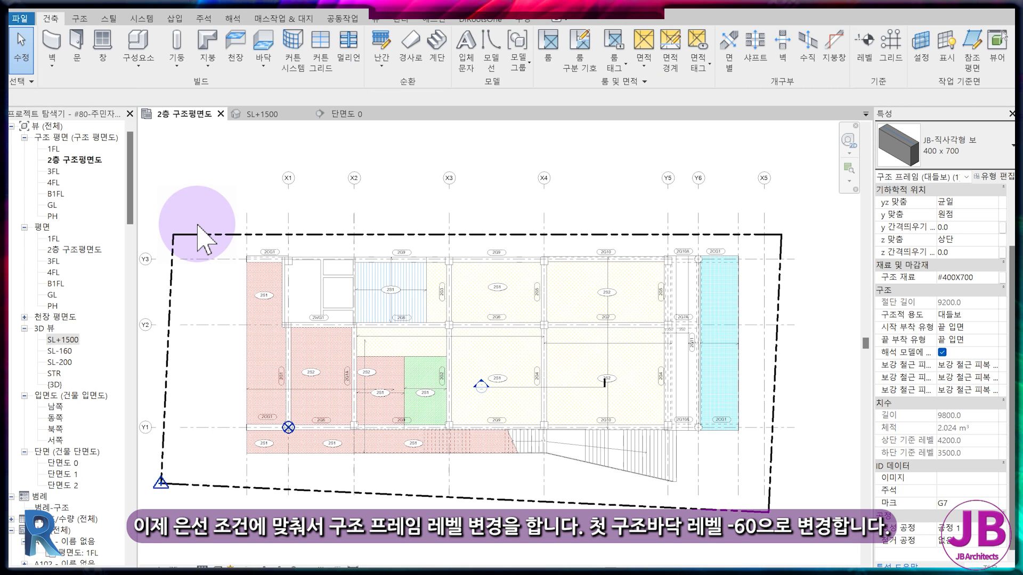
left_click_drag(197, 225, 677, 434)
left_click(572, 32)
left_click(605, 211)
left_click(382, 230)
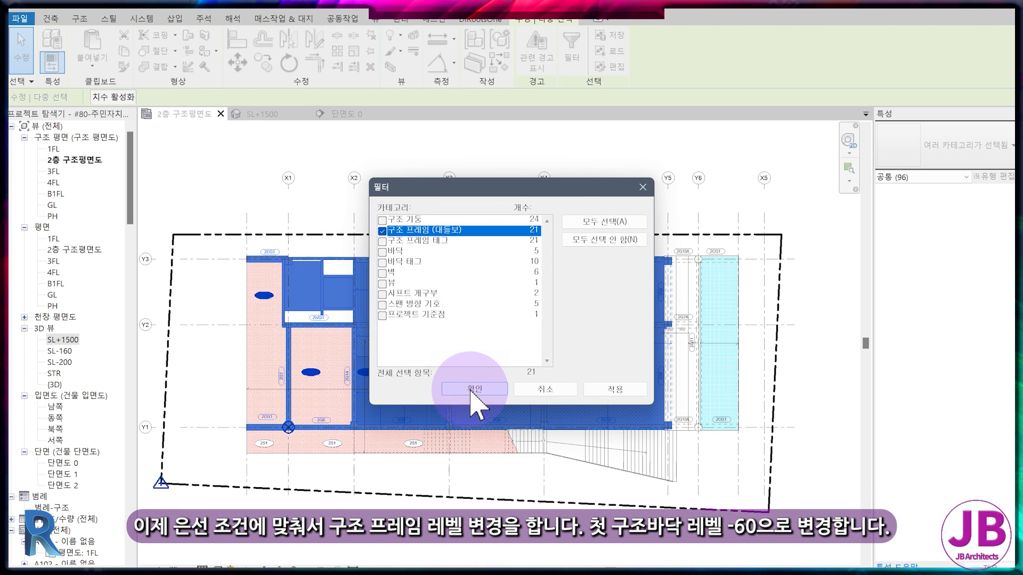
left_click(473, 388)
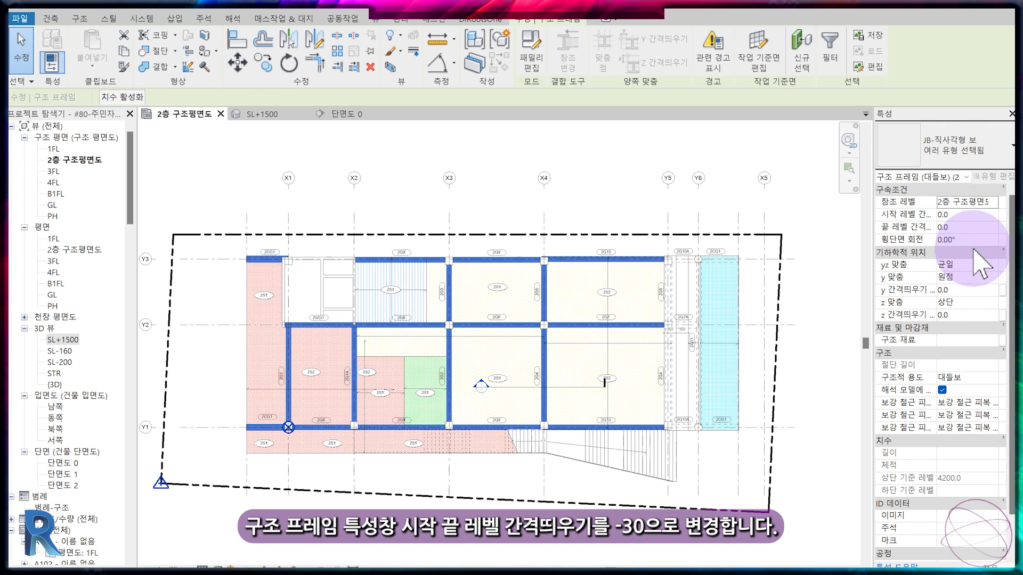
left_click(970, 217)
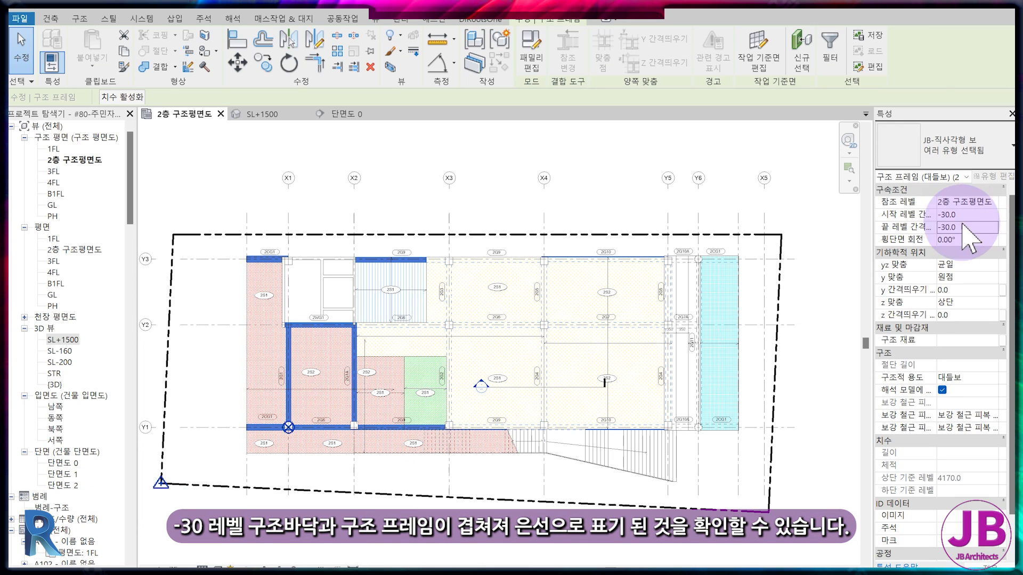
left_click(578, 481)
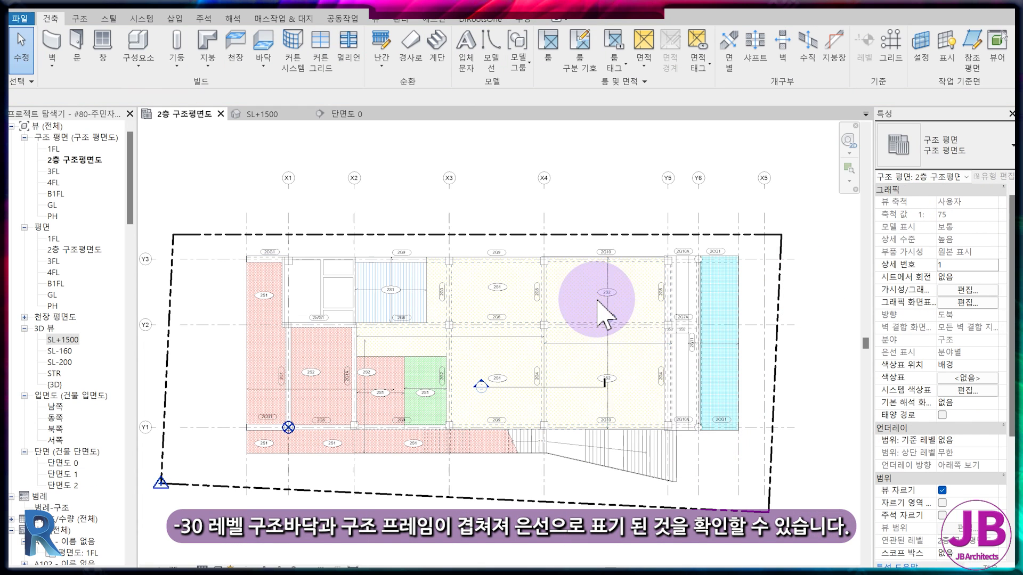
- Examine the lowered beams against the yellow slab in the plan and the SL+1500 3D view, ending in the plan
scroll(427, 284, "up", 2)
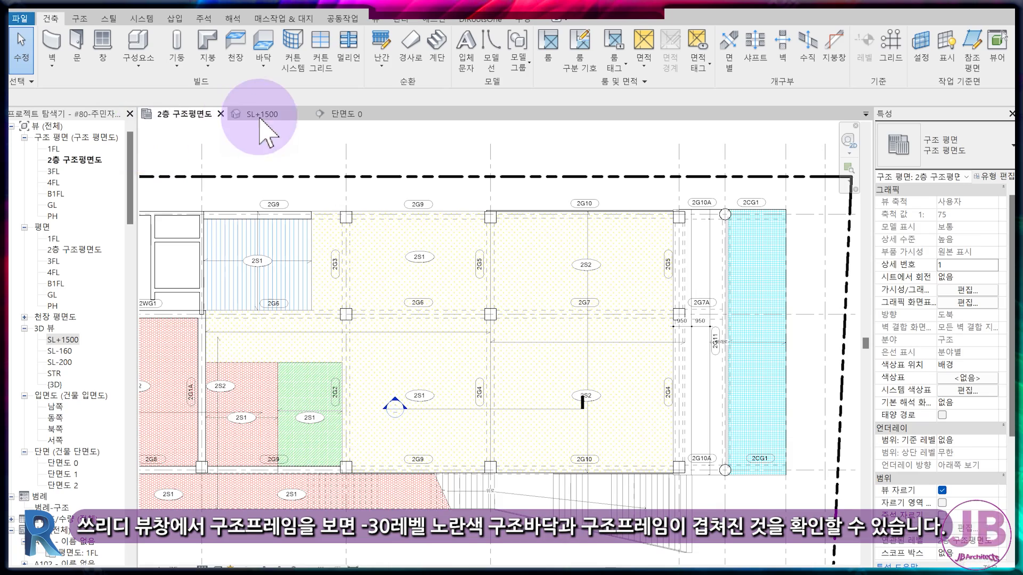
left_click(261, 113)
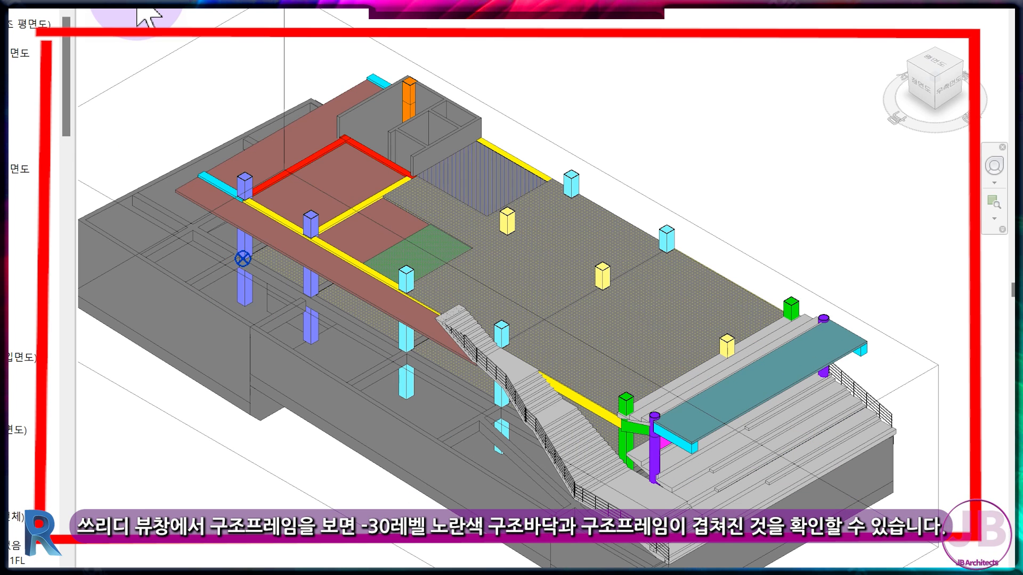
left_click(186, 113)
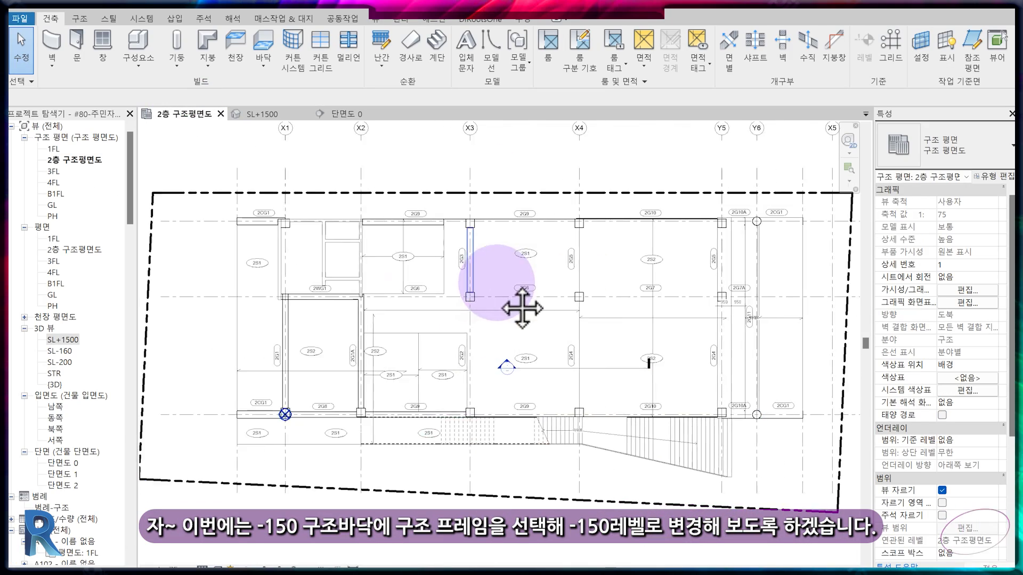
- Filter a selection around the red slab between X1 and X2 to the girders and set their start and end level offsets to -160
left_click_drag(254, 159, 446, 448)
left_click(571, 48)
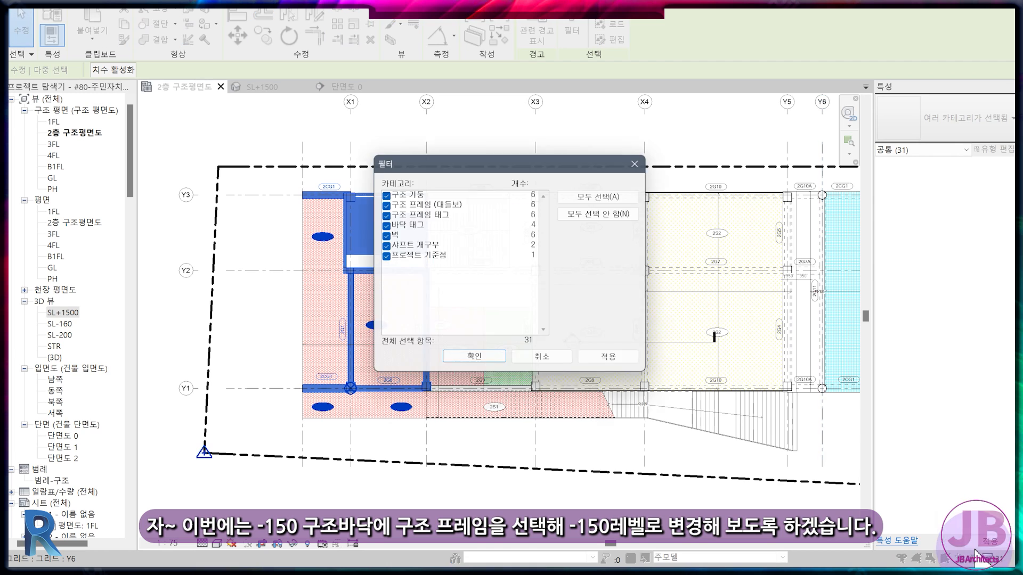
left_click(605, 212)
left_click(382, 204)
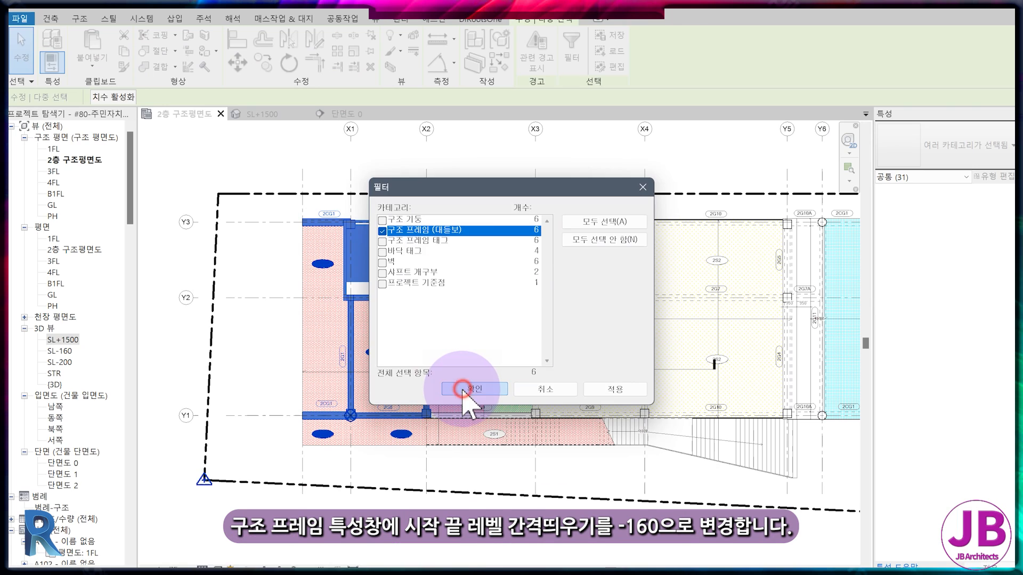
left_click(448, 413)
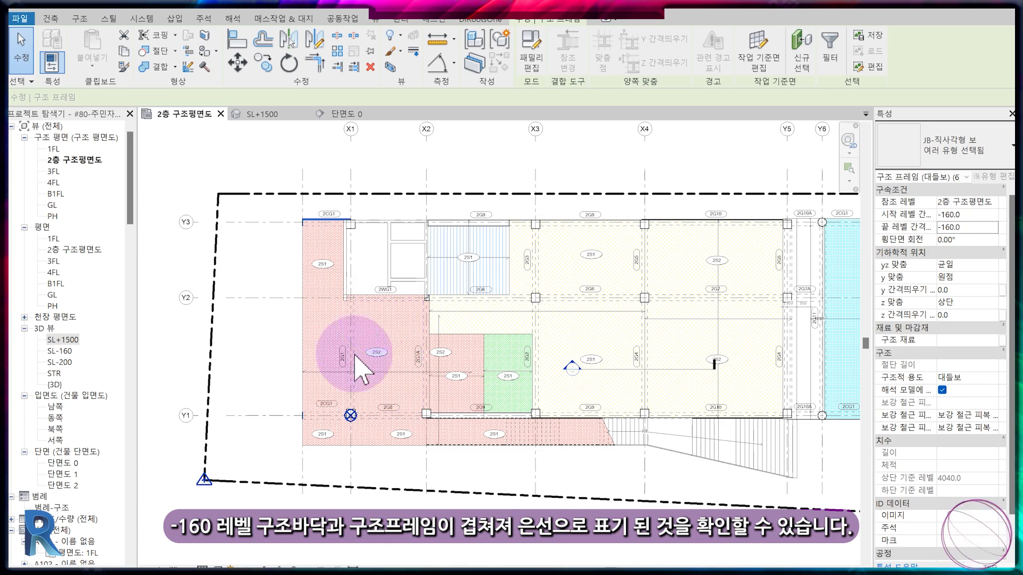
- In the SL+1500 3D view, set the start and end level offsets of the Y1 beam bordering the red and green slabs to -160
left_click(278, 117)
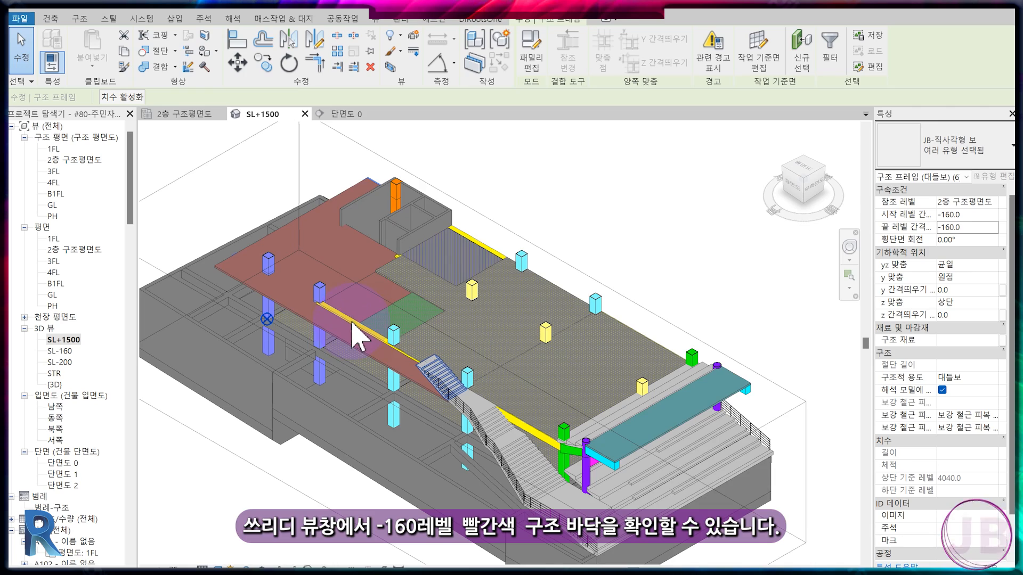
scroll(352, 324, "up", 3)
left_click(352, 323)
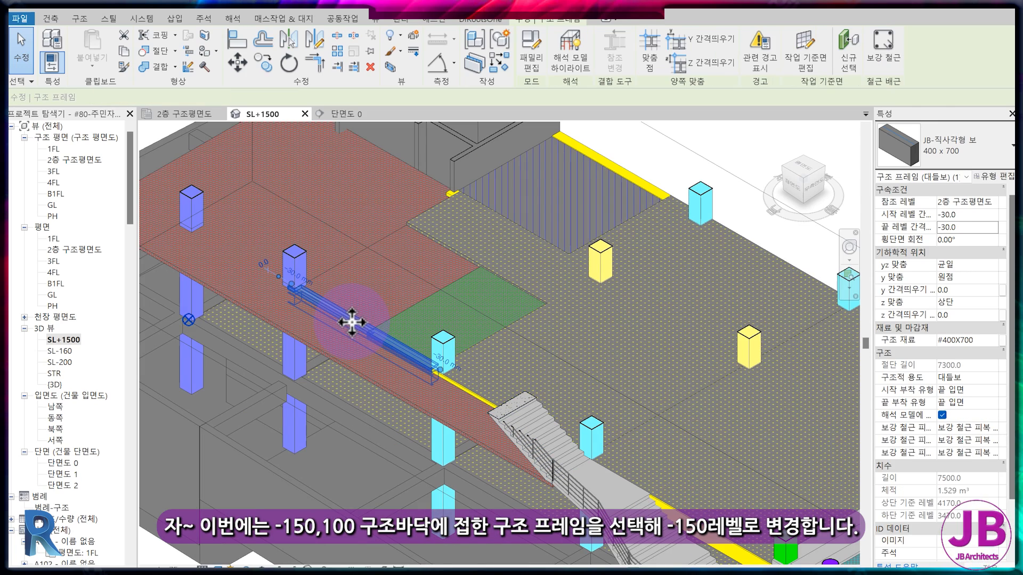
left_click(987, 215)
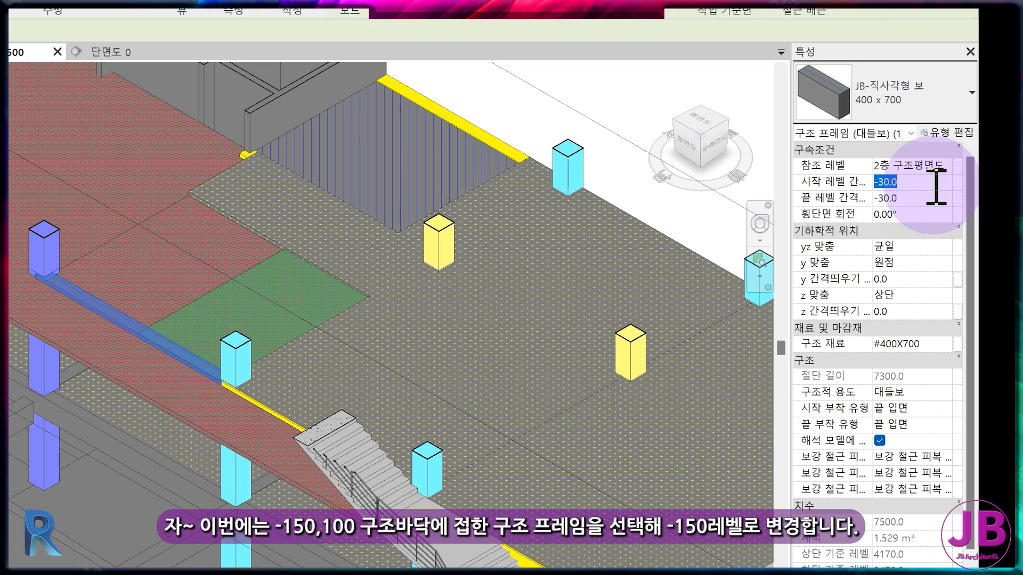
type("-1")
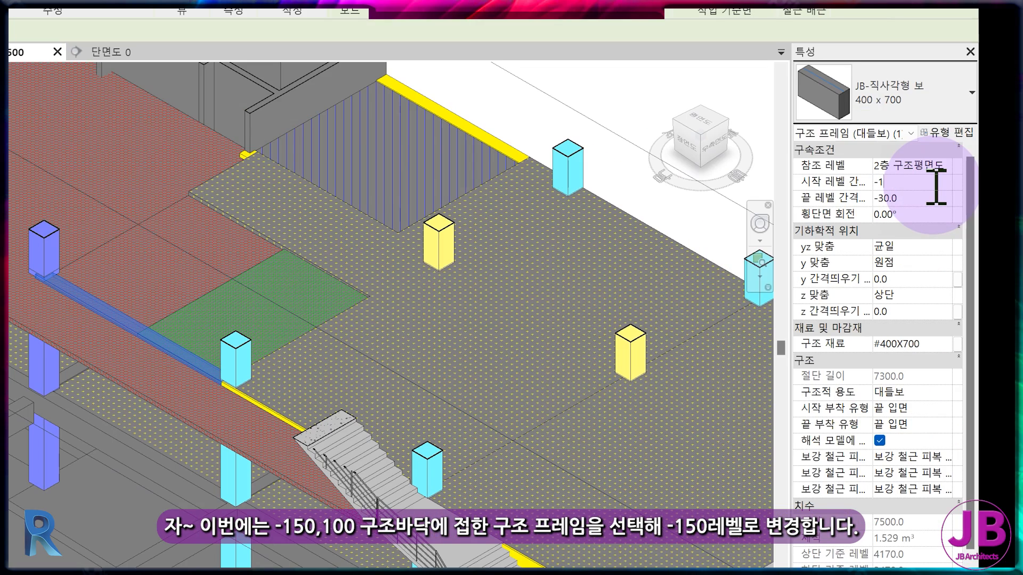
type("60")
key("Return")
type("-160")
key("Return")
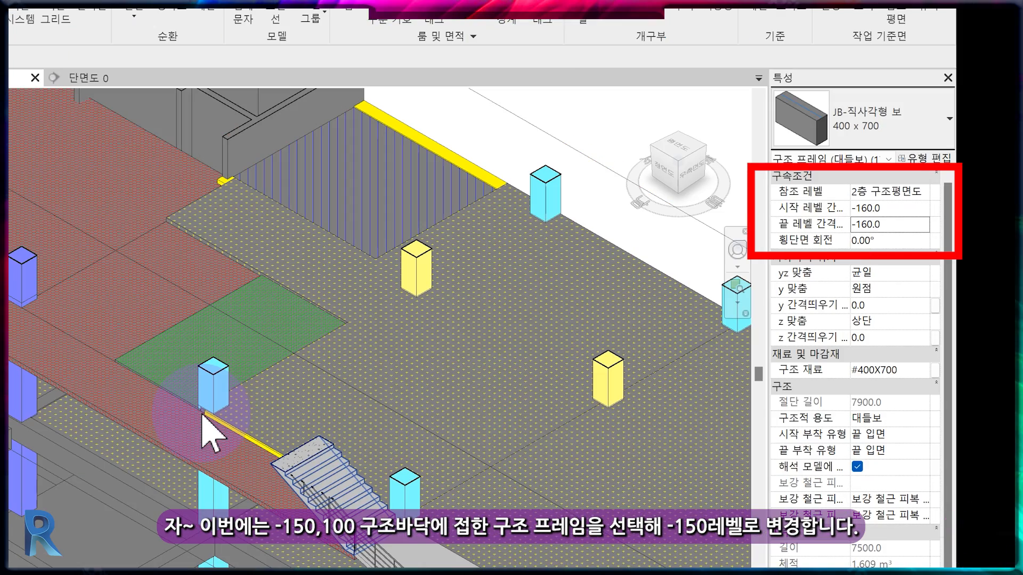
key("Escape")
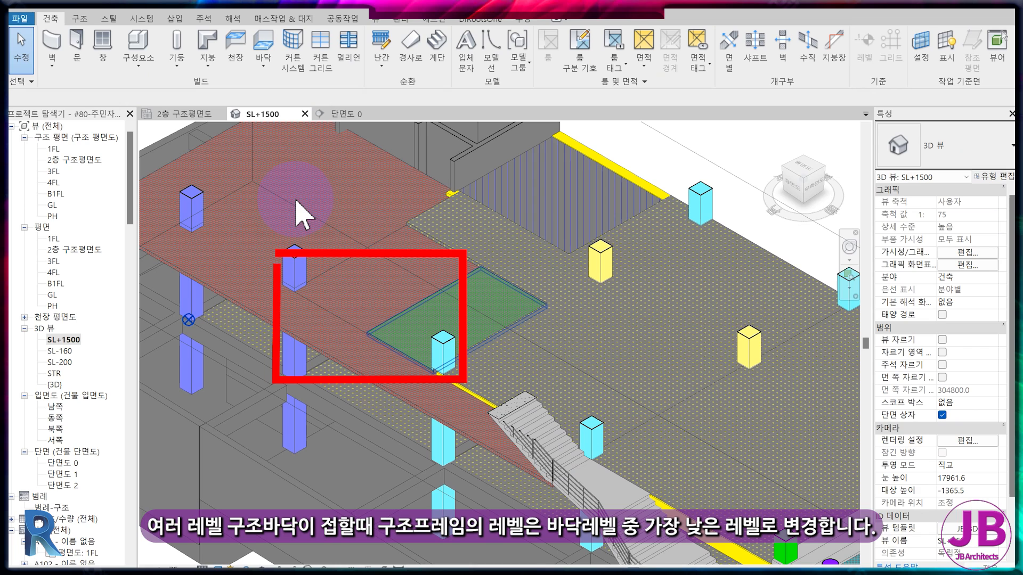
- After checking the plan, set the start and end level offsets of the beam along the blue-hatched slab's outer edge to -60 in SL+1500
left_click(198, 114)
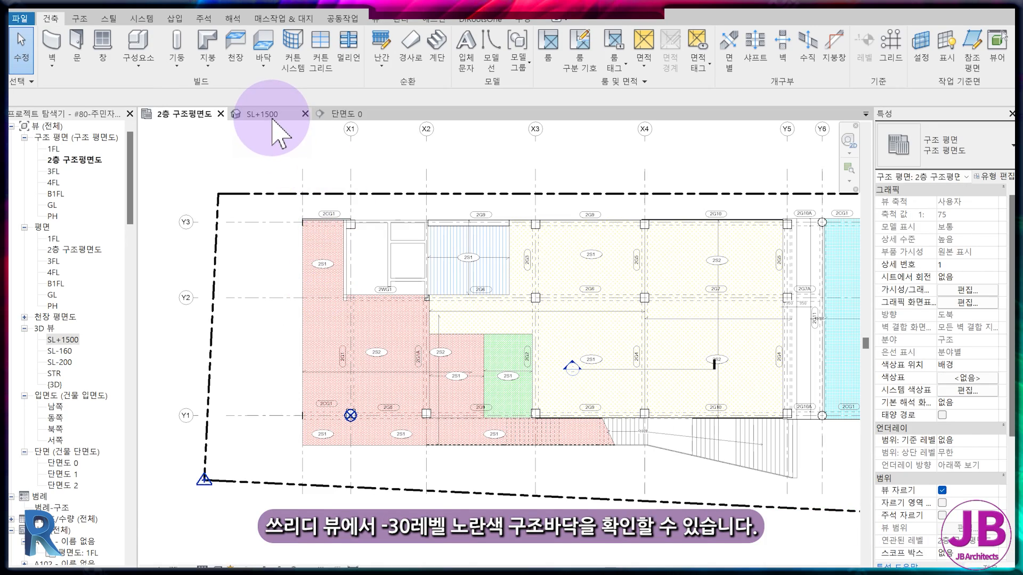
left_click(192, 6)
left_click(641, 184)
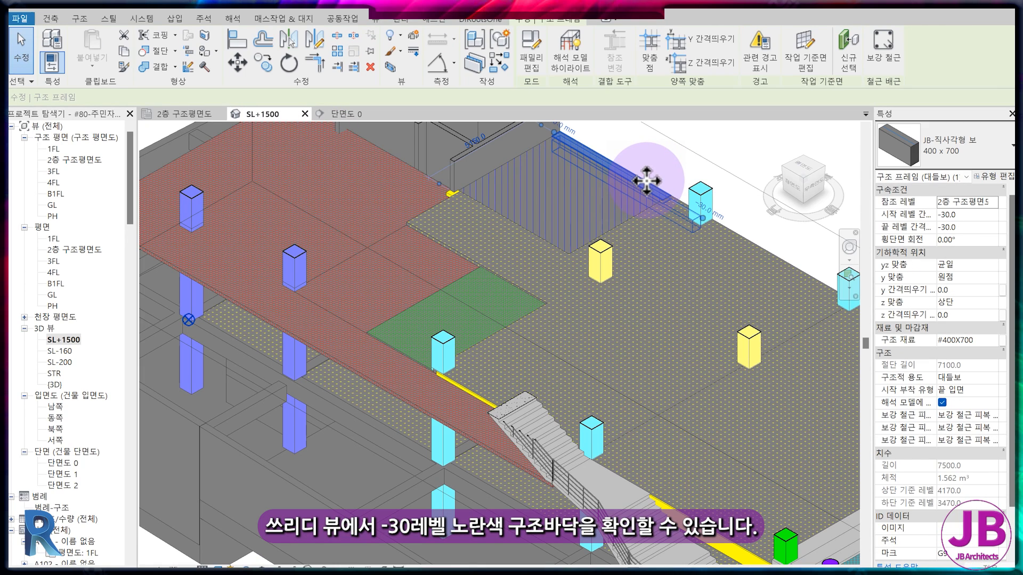
left_click(964, 215)
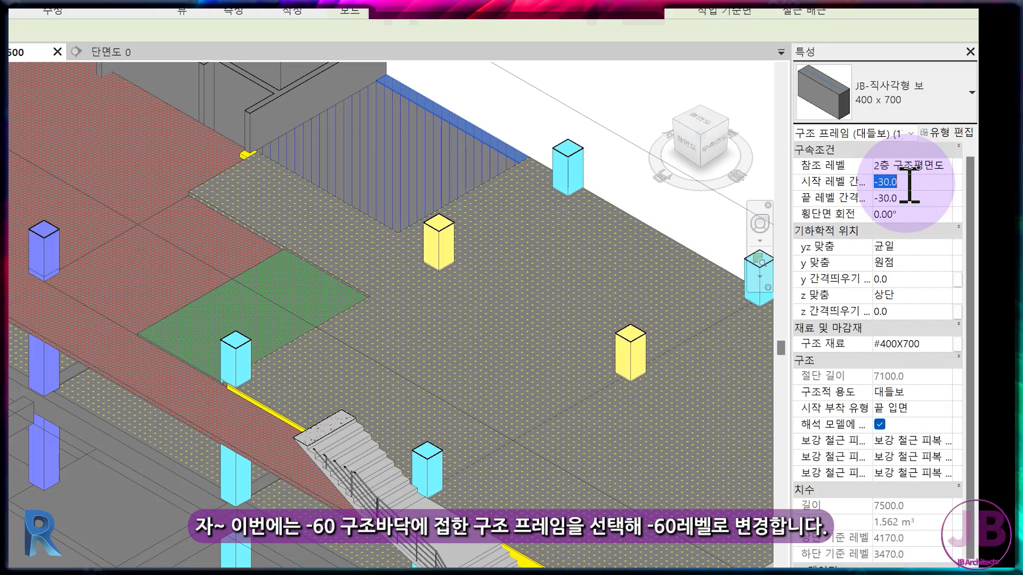
type("-60")
key("Return")
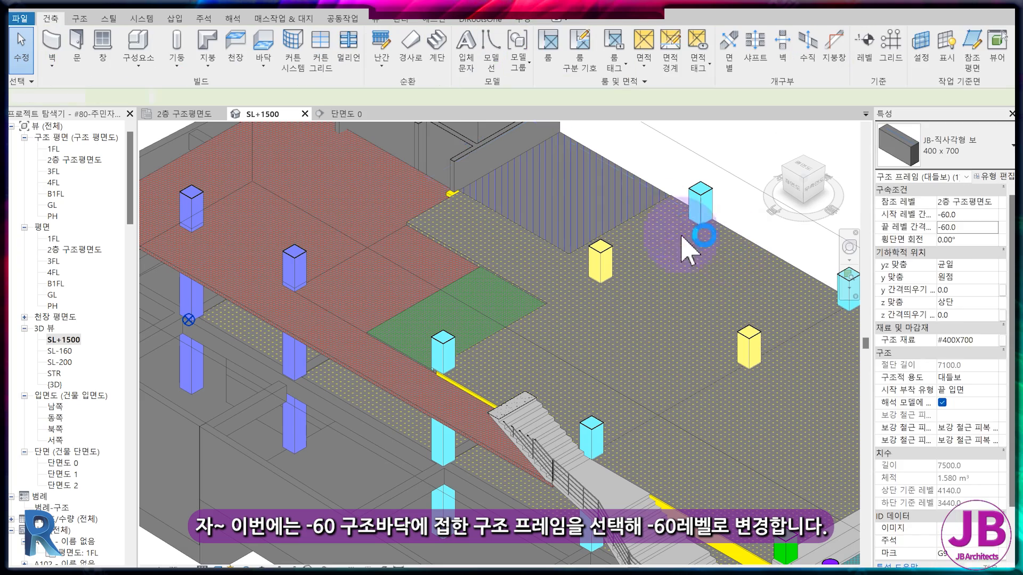
left_click(431, 143)
- Locate the beam protruding at the X2/Y2 wall corner in the plan and SL+1500, and set its start and end level offsets to -160
left_click(192, 113)
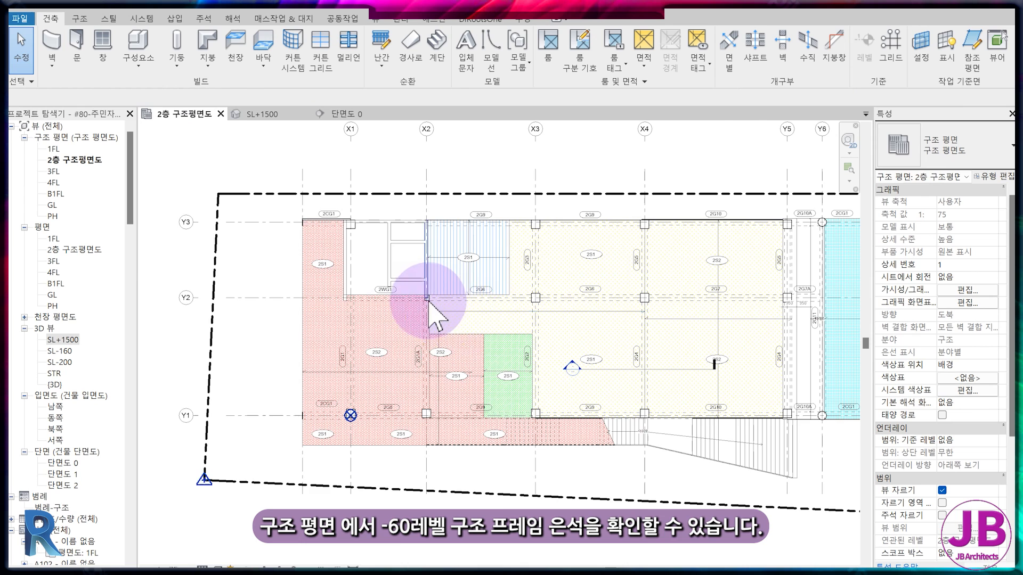
scroll(505, 376, "up", 5)
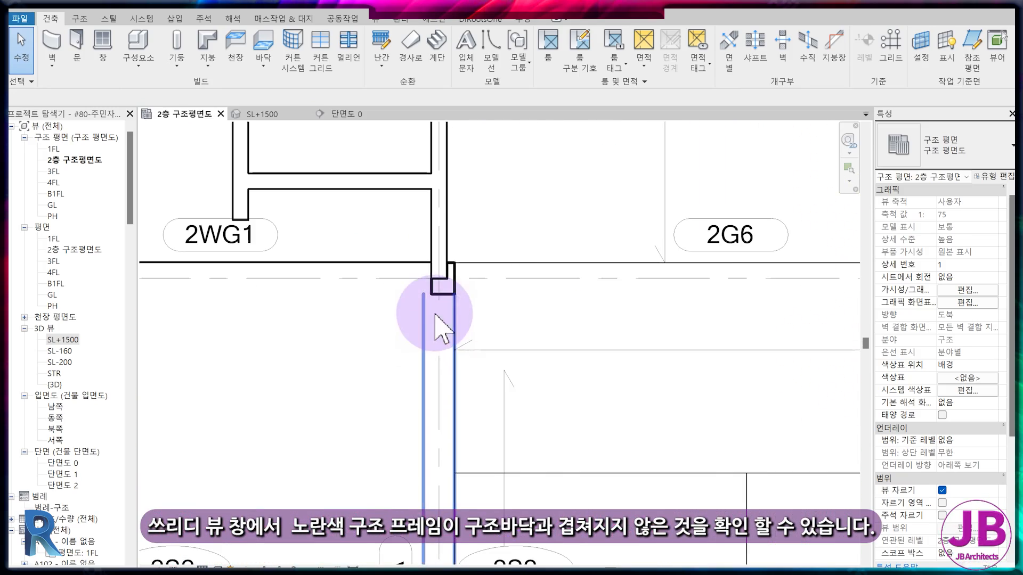
left_click(264, 114)
scroll(453, 221, "up", 8)
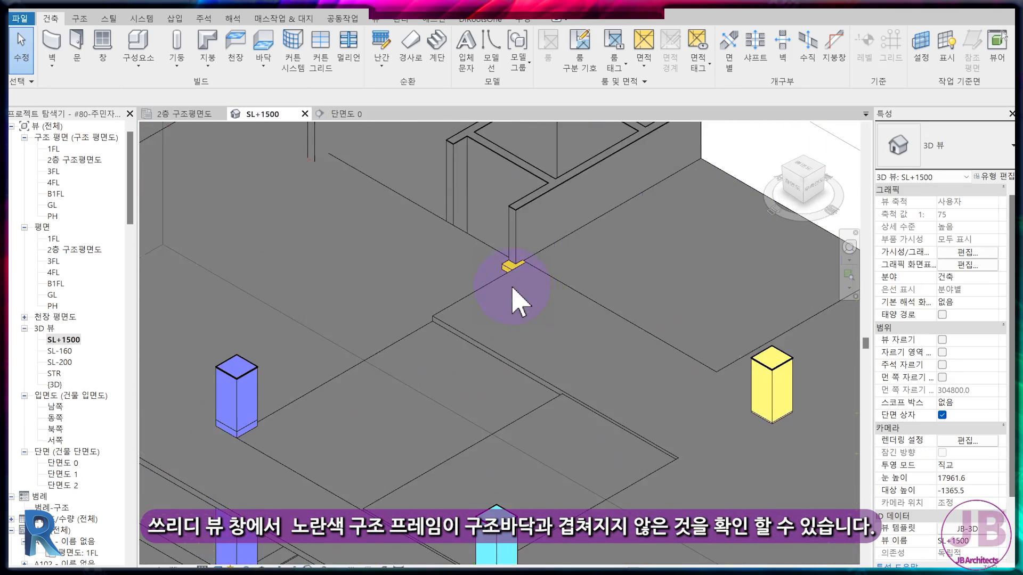
left_click(511, 260)
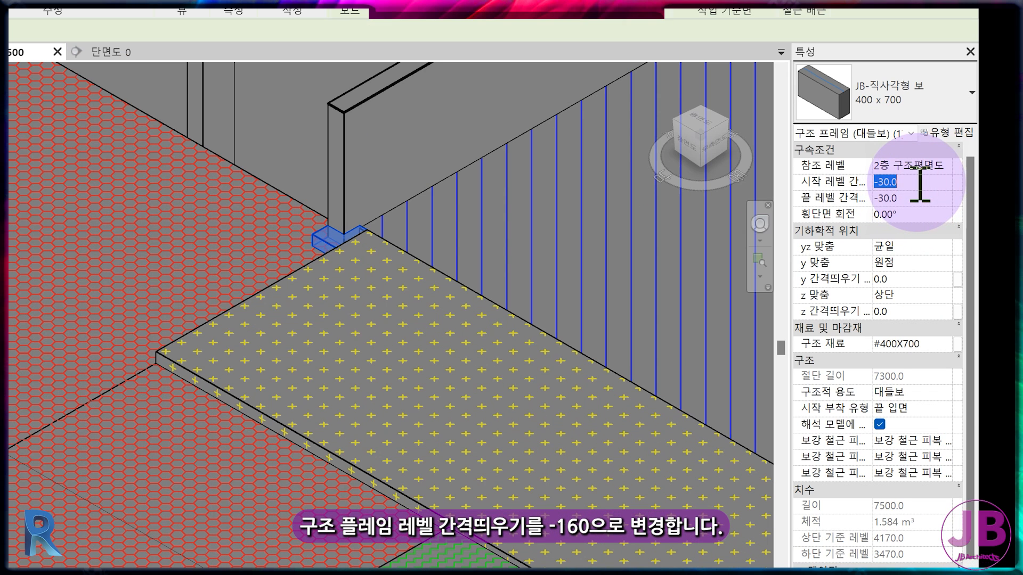
left_click(919, 185)
type("-160")
left_click(921, 199)
type("-")
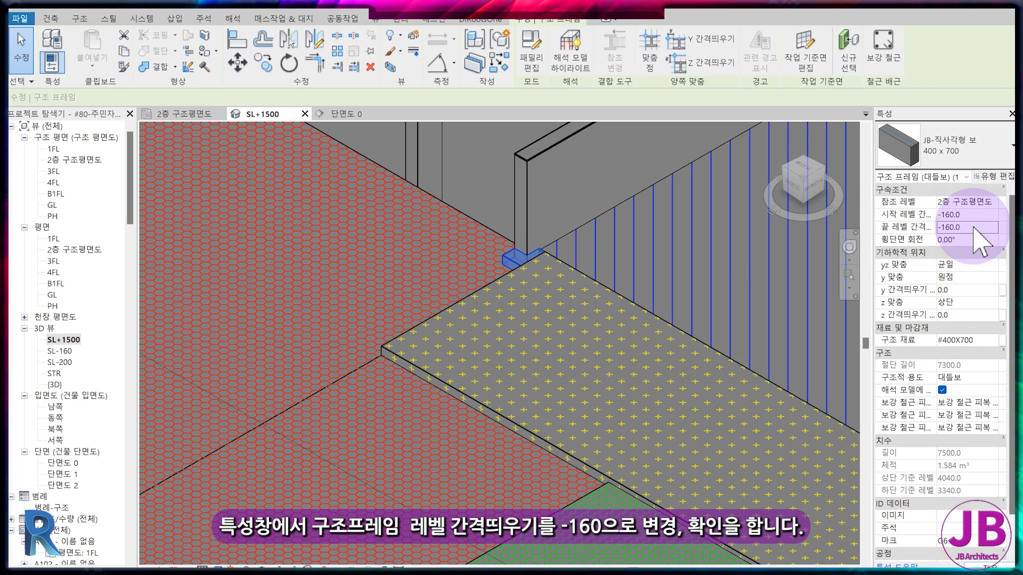
key("Escape")
- Examine the whole model in SL+1500 and the X2/Y2 wall corner in the 2층 구조평면도 plan
scroll(618, 257, "down", 5)
middle_click_drag(674, 371, 501, 333)
scroll(493, 322, "down", 2)
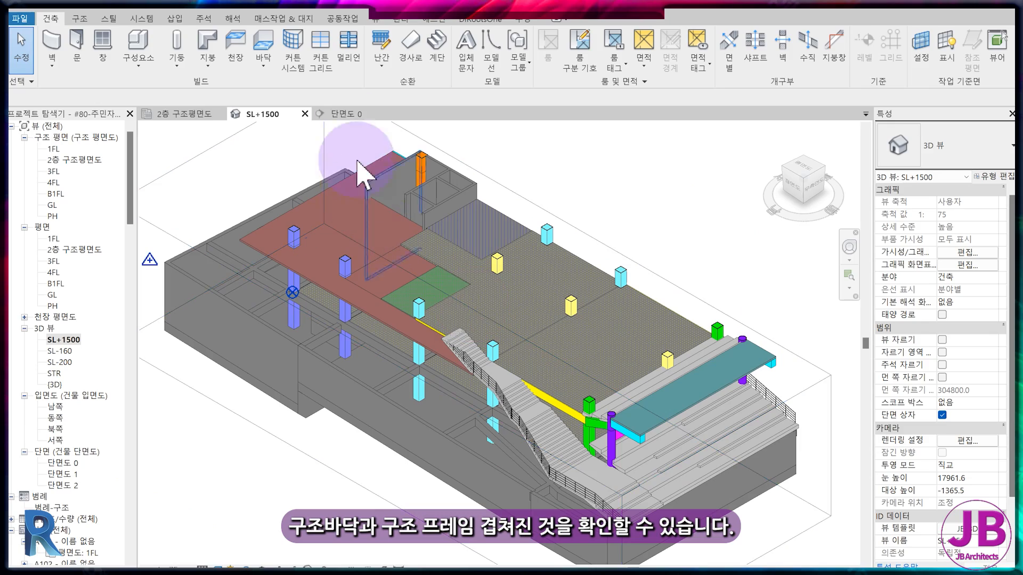
left_click(160, 118)
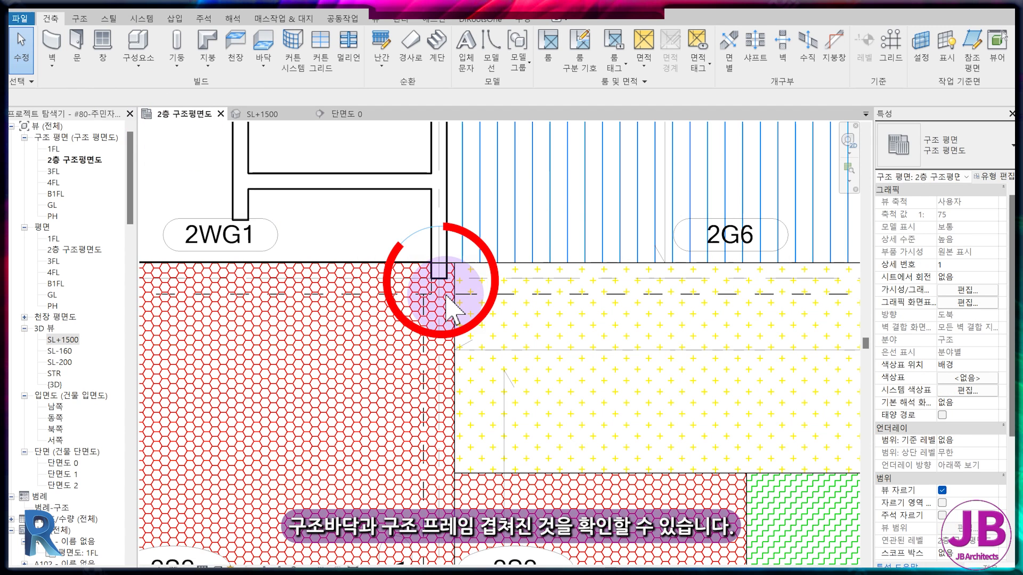
scroll(443, 285, "up", 2)
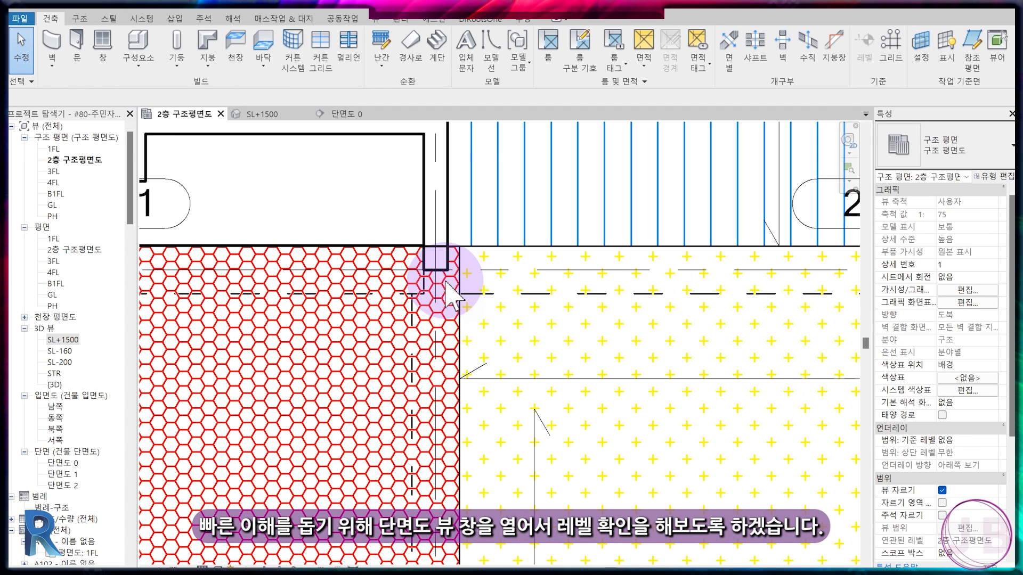
scroll(411, 304, "down", 5)
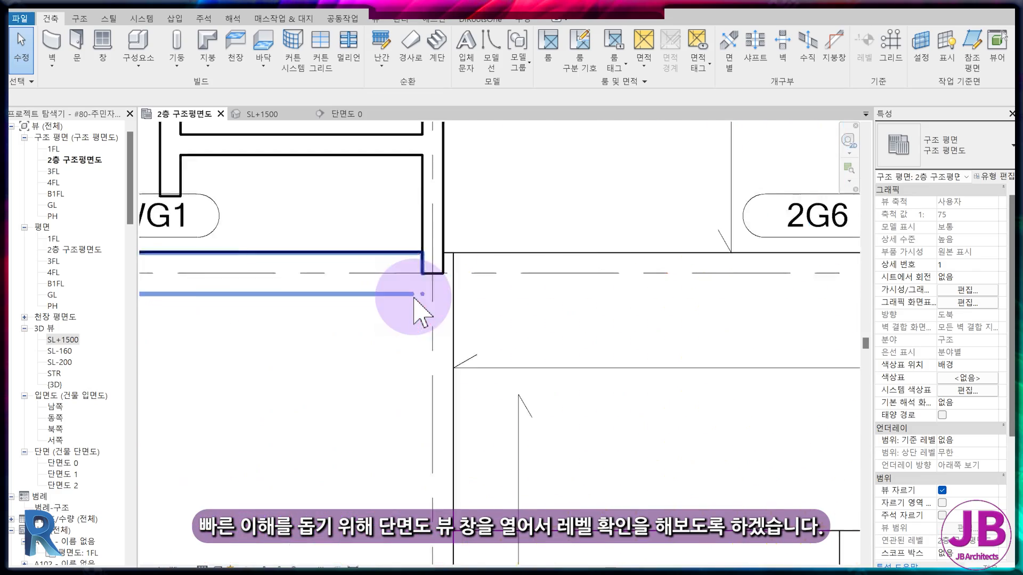
- Extend the plan's section line past grid X1 and move it from the middle of the 2S2 slab to beam 2WG1 near grid Y2
left_click(637, 387)
left_click_drag(619, 388, 234, 388)
middle_click_drag(231, 418, 269, 388)
scroll(270, 389, "up", 1)
left_click(238, 62)
left_click(409, 345)
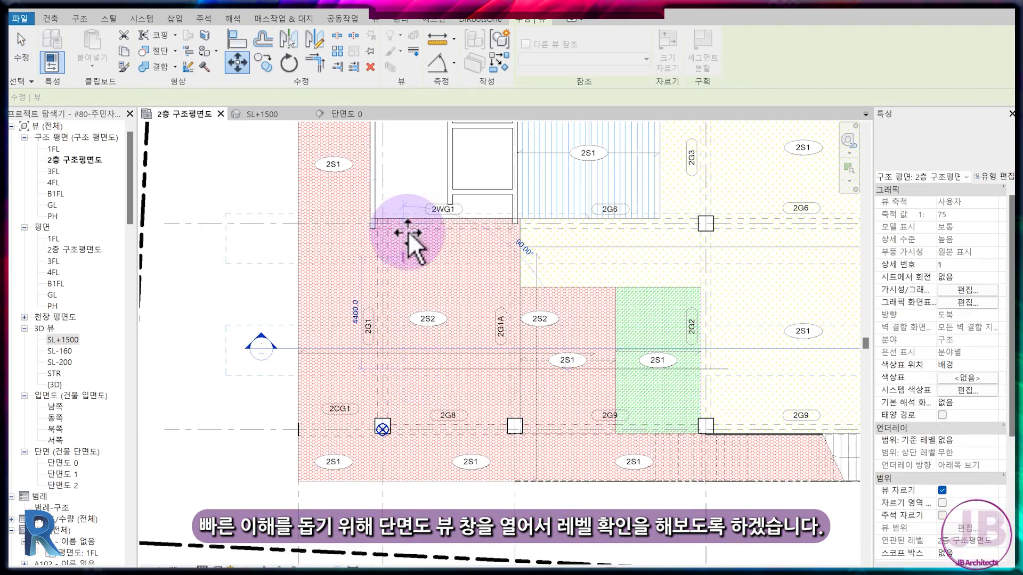
left_click(409, 221)
- Open the section view from the relocated section line, examine the slab and beam levels there, and return to the 2층 구조평면도 plan
scroll(349, 172, "up", 2)
double_click(182, 240)
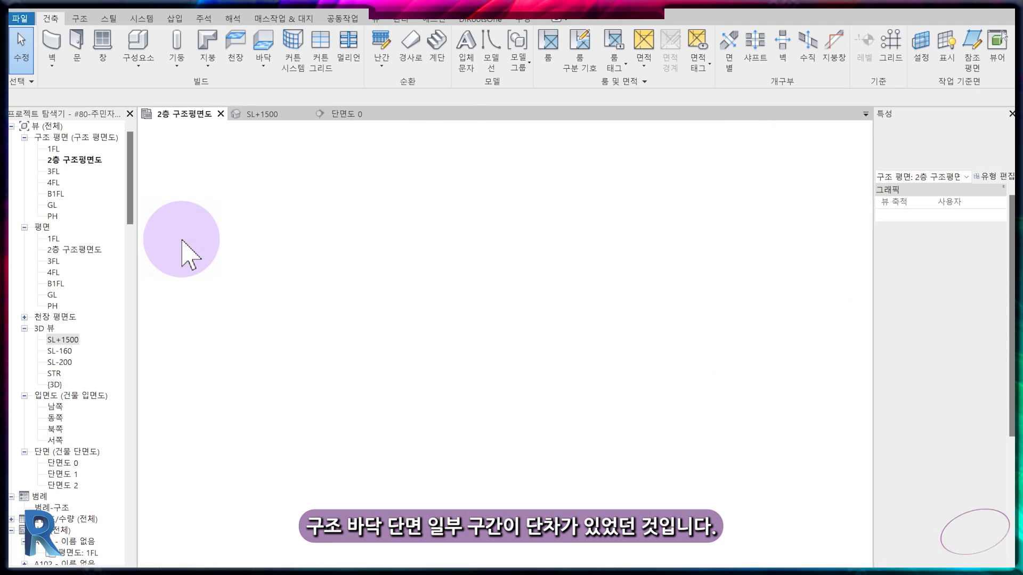
scroll(533, 373, "up", 6)
left_click(473, 308)
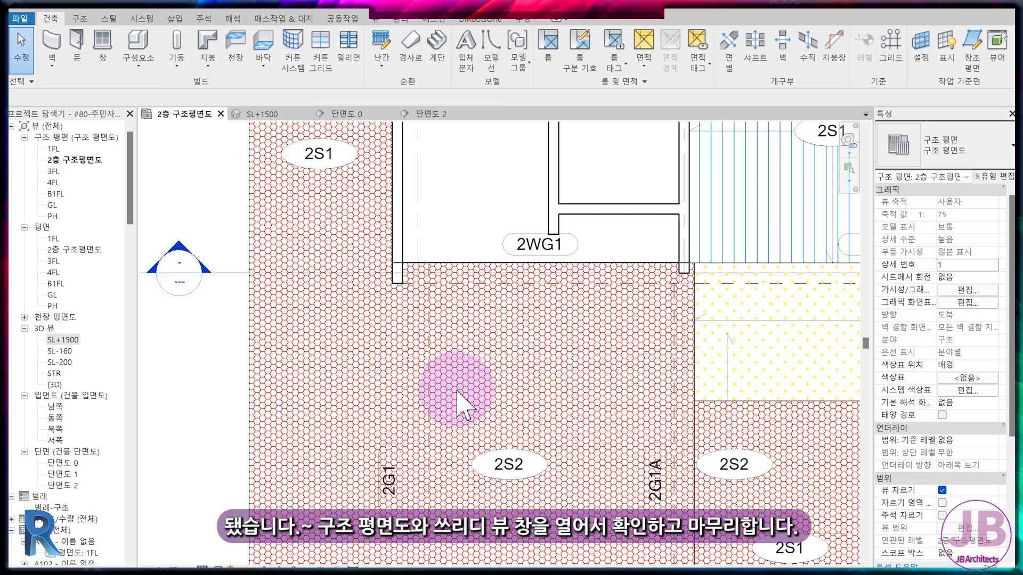
- Select all 구조 프레임 (대들보) elements within the building between X1 and Y5 in the plan and set their start and end level offsets to 0
scroll(456, 391, "down", 3)
scroll(457, 391, "down", 1)
mouse_move(546, 460)
middle_mouse_down()
mouse_move(447, 425)
mouse_move(426, 396)
middle_mouse_up()
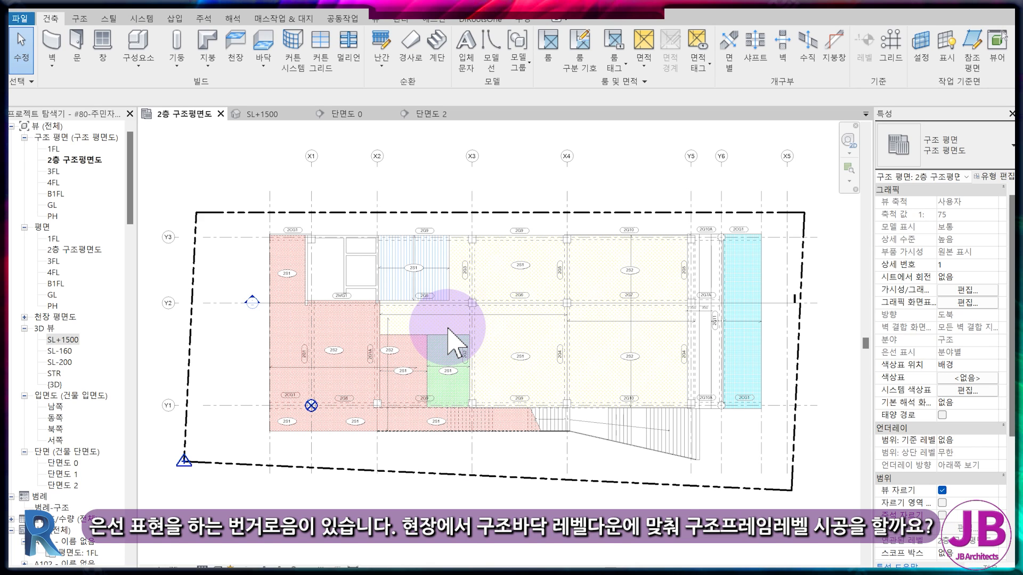
left_click_drag(228, 178, 714, 433)
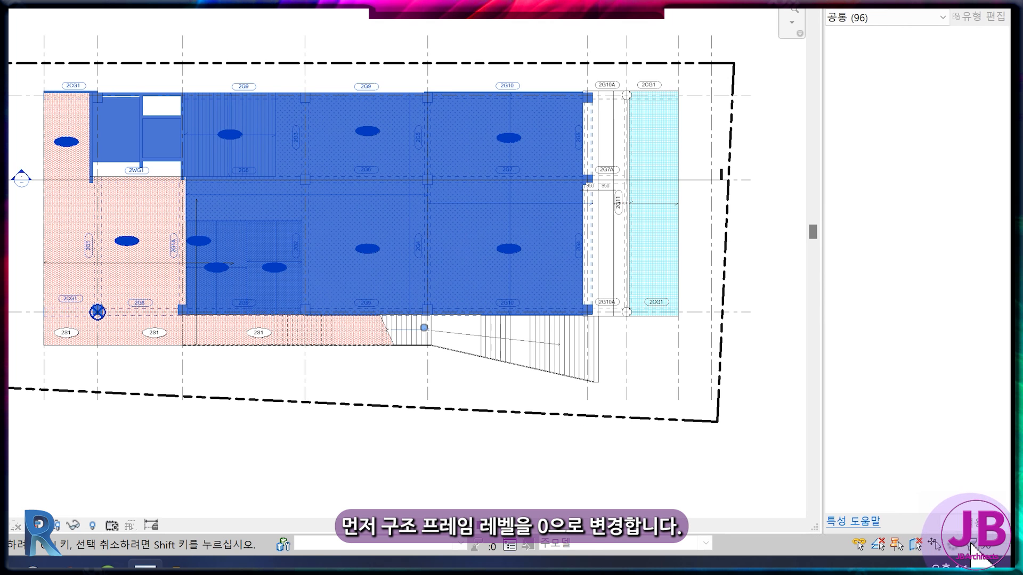
left_click(972, 544)
left_click(604, 240)
left_click(382, 241)
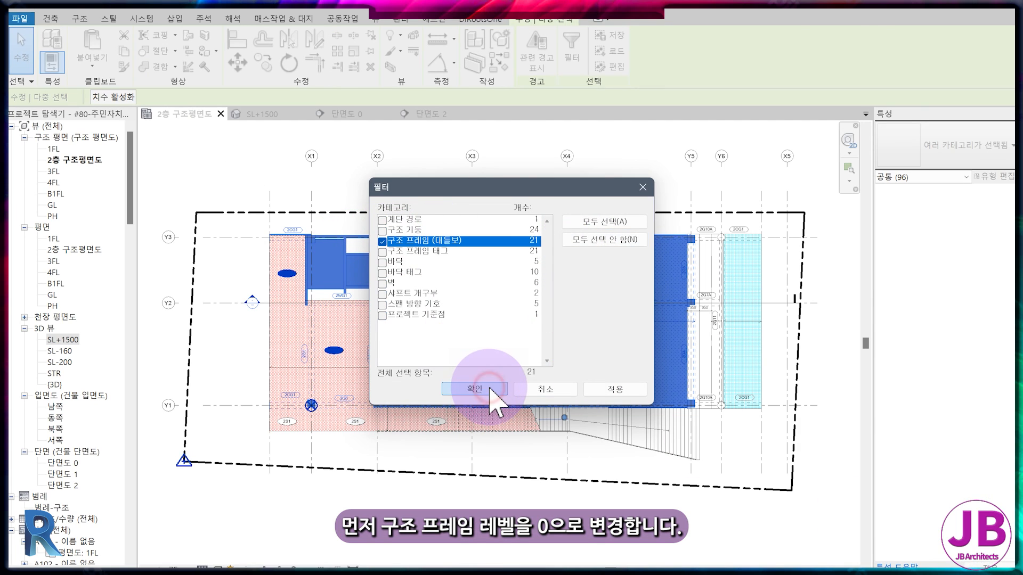
left_click(487, 388)
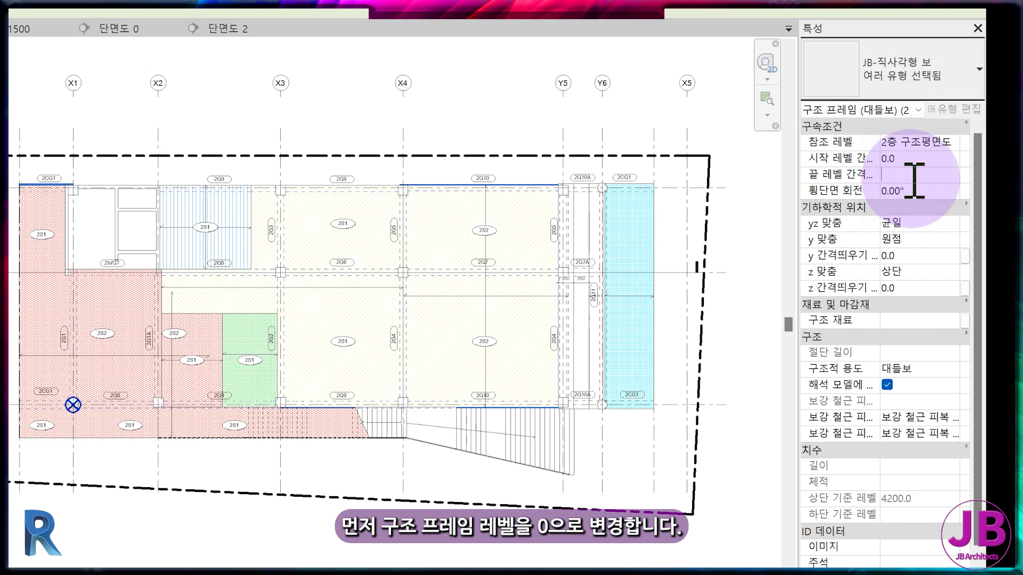
left_click(962, 228)
type("0")
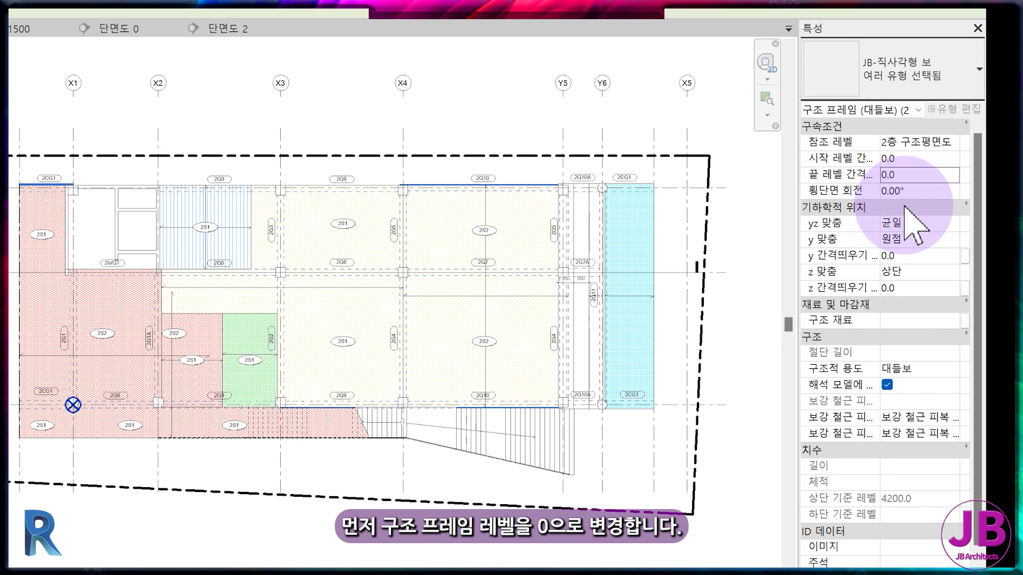
left_click(689, 377)
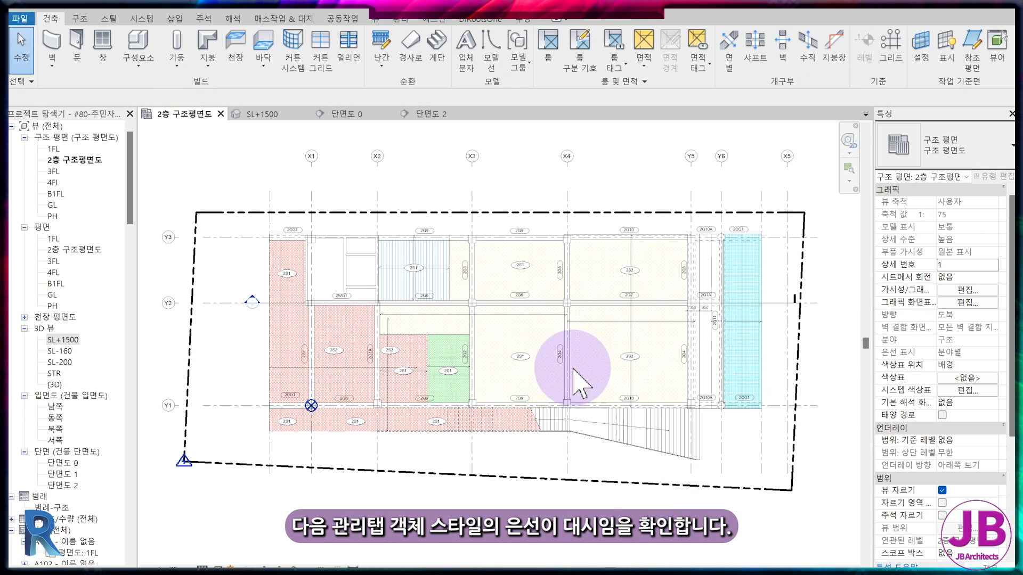
- Check the line pattern of the 은선 subcategory under 구조 프레임 in the project's object styles
left_click(400, 20)
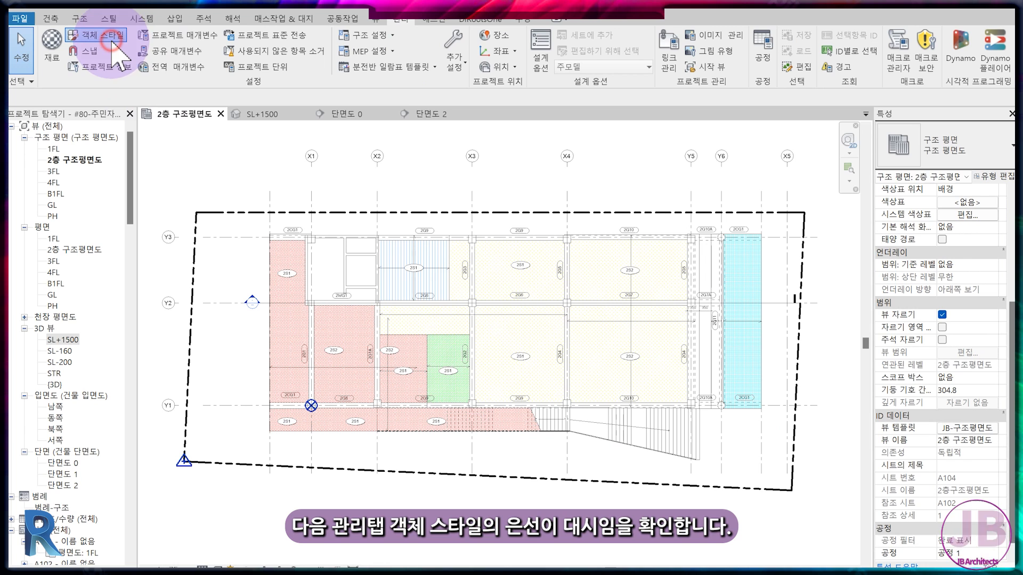
left_click(110, 42)
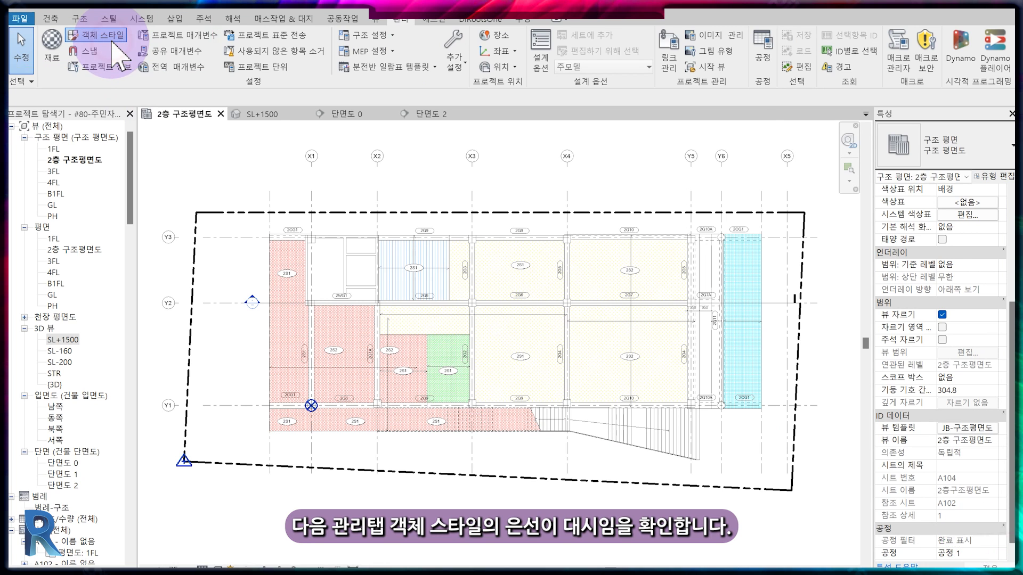
left_click_drag(352, 156, 353, 155)
scroll(315, 378, "down", 2)
left_click(264, 376)
left_click(233, 376)
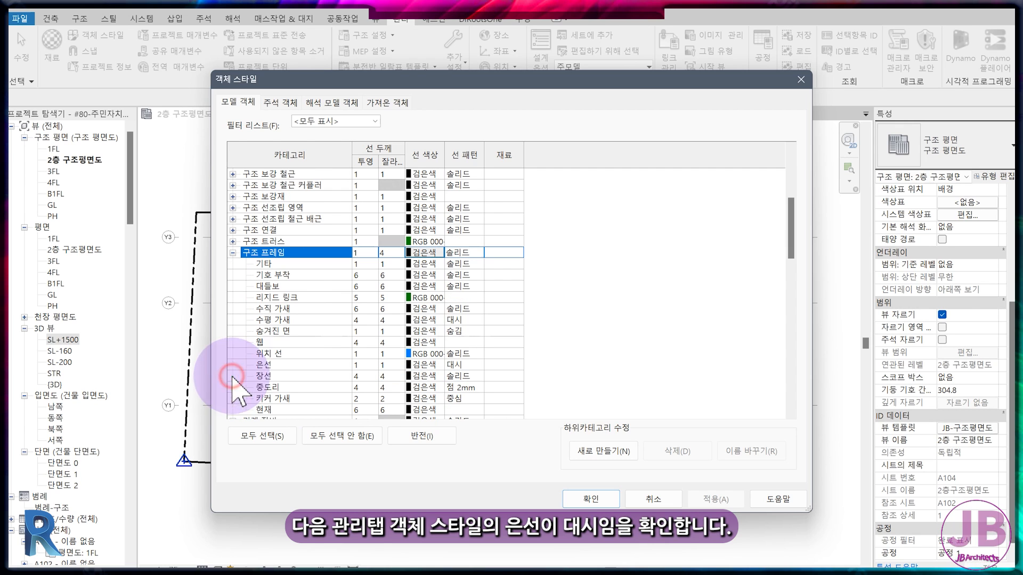
left_click(399, 365)
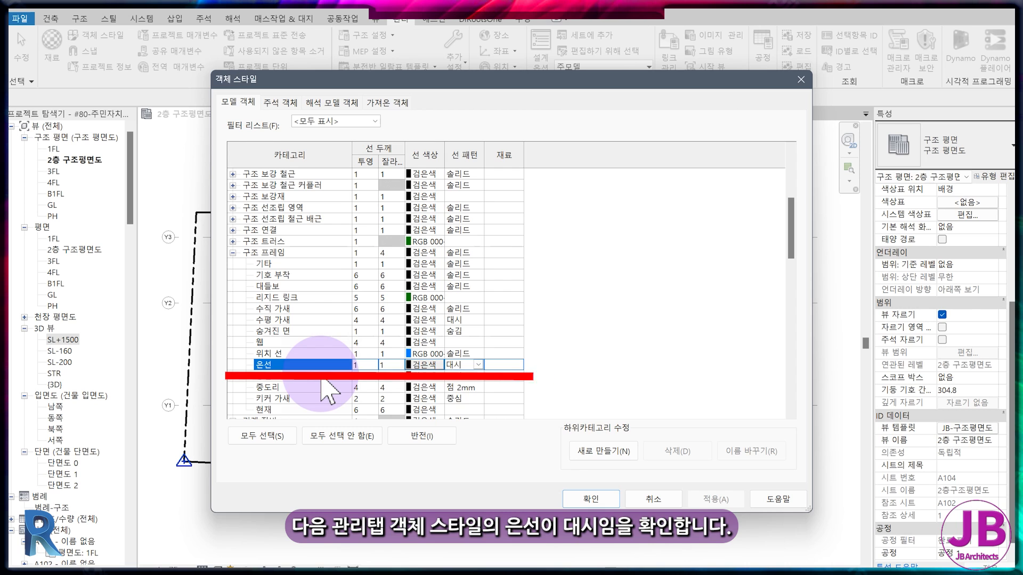
left_click(592, 500)
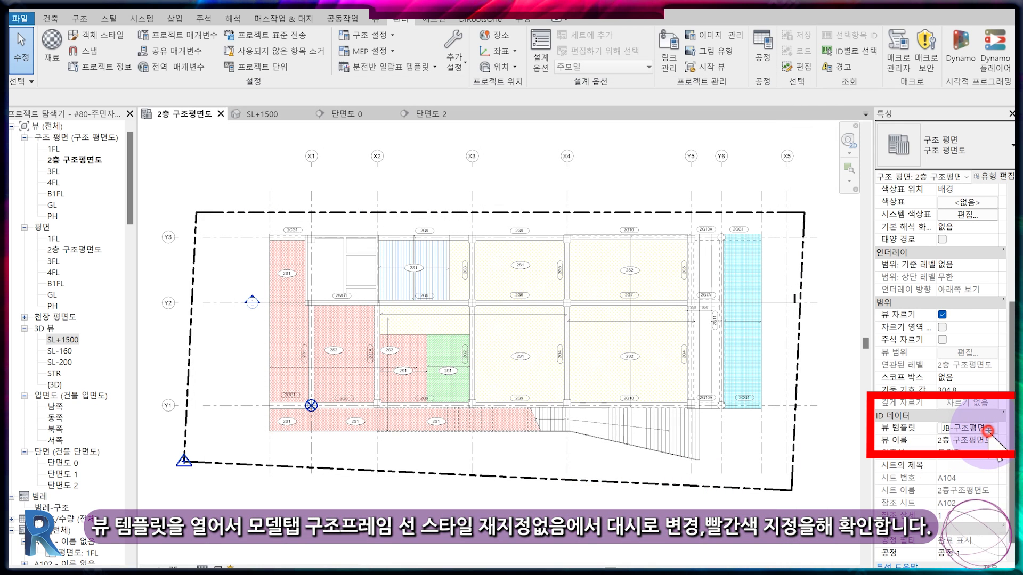
- In the plan's view template JB-구조평면도-OR, override the 구조 프레임 projection lines with the Dash pattern in red
left_click(988, 431)
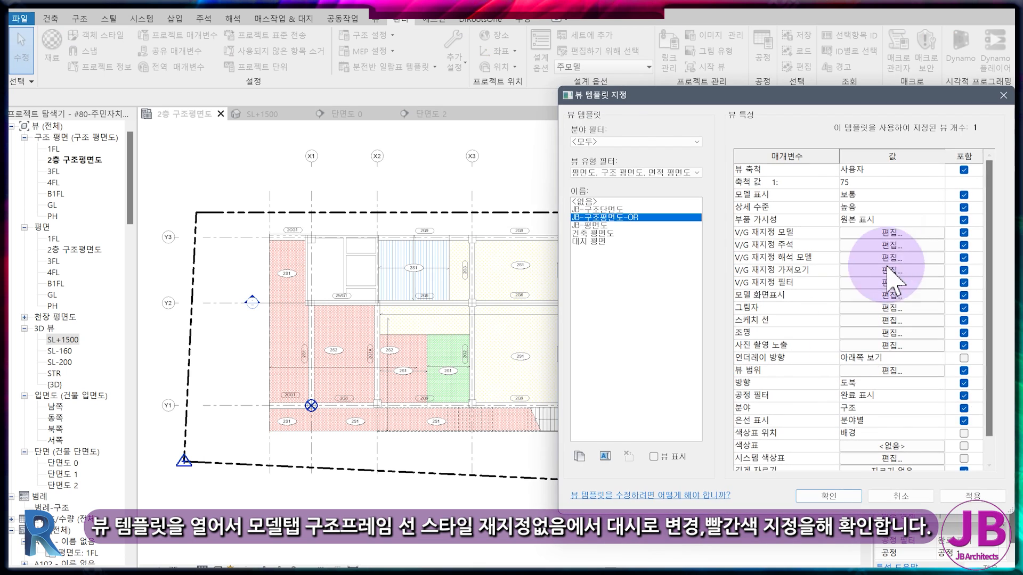
left_click(895, 234)
left_click(236, 426)
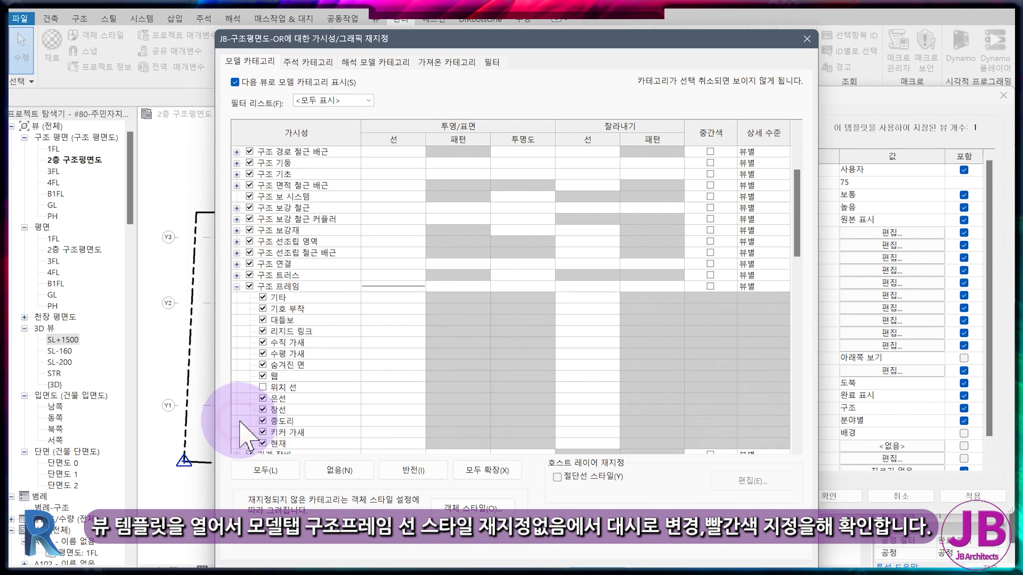
left_click(400, 287)
left_click(399, 286)
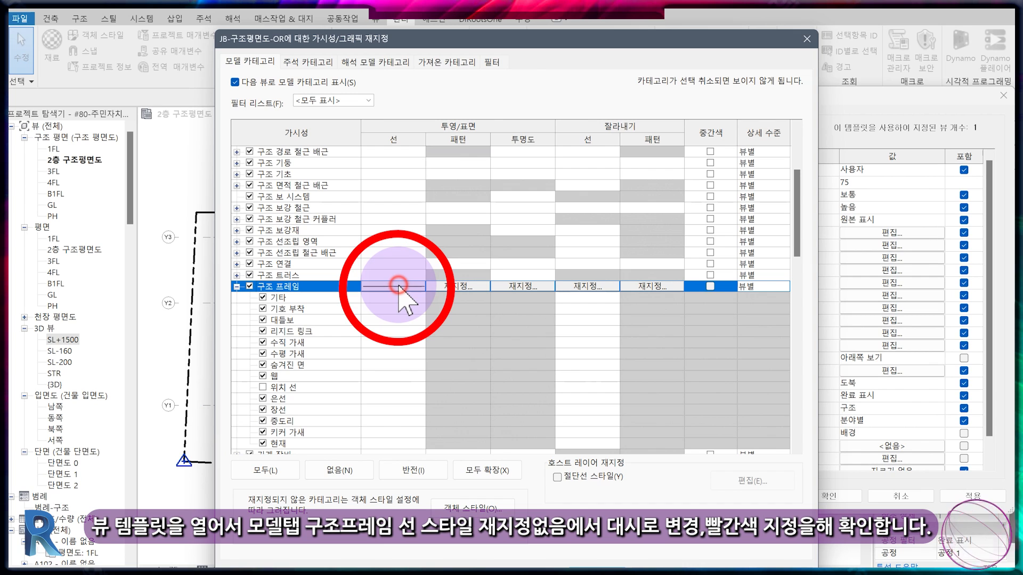
left_click(400, 287)
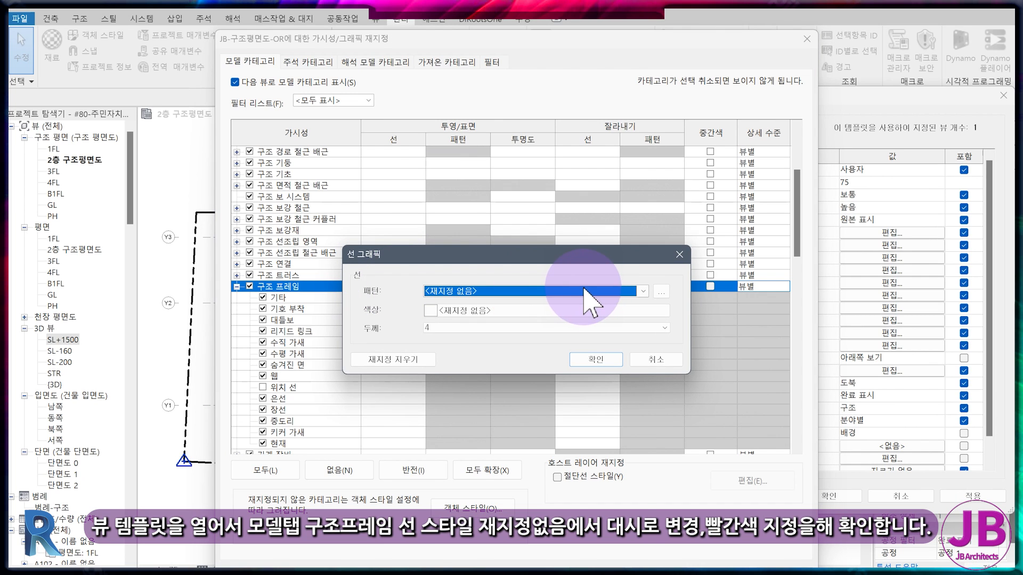
left_click(582, 291)
left_click(554, 366)
left_click(480, 312)
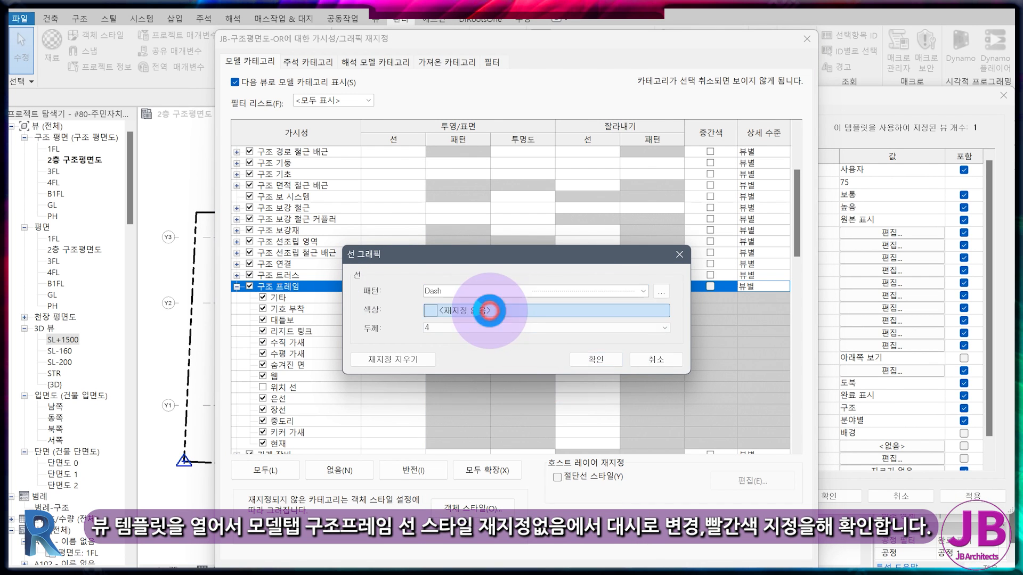
left_click(385, 325)
left_click(574, 418)
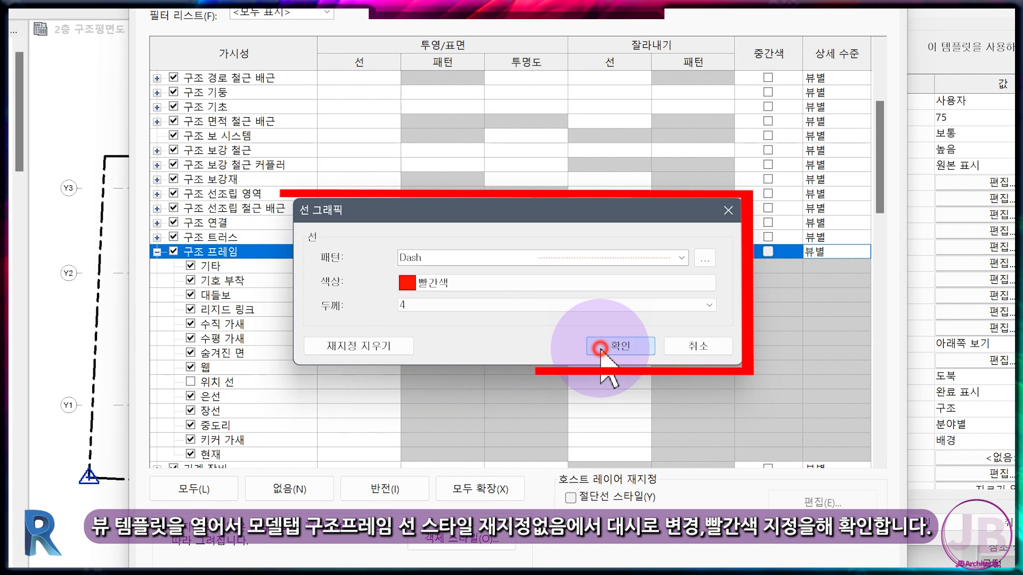
left_click(601, 349)
left_click(618, 549)
left_click(810, 493)
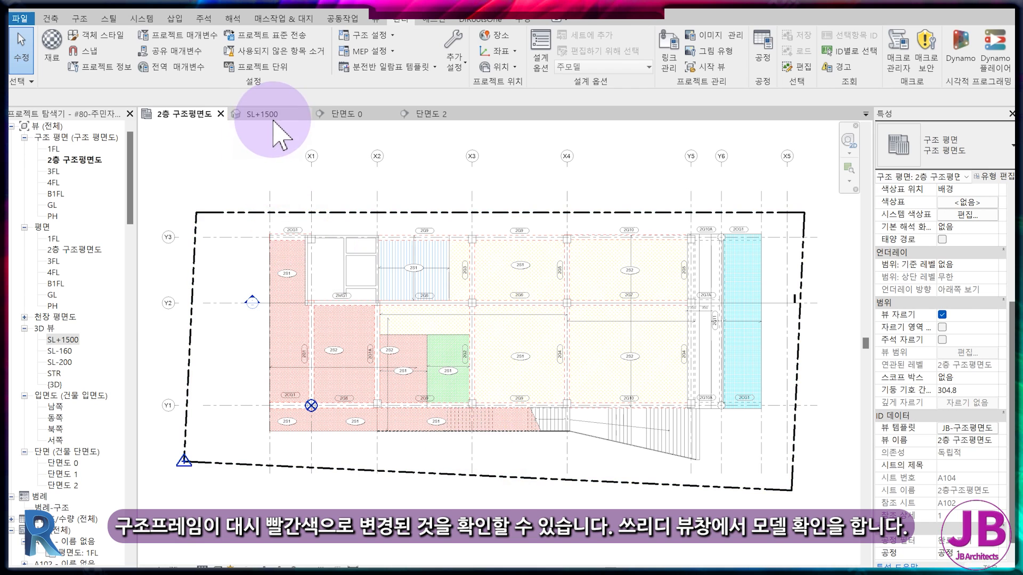
- Examine the beams in the SL+1500 3D view and identify the 2G4 beam on grid X4 in the 2층 구조평면도 plan
left_click(269, 115)
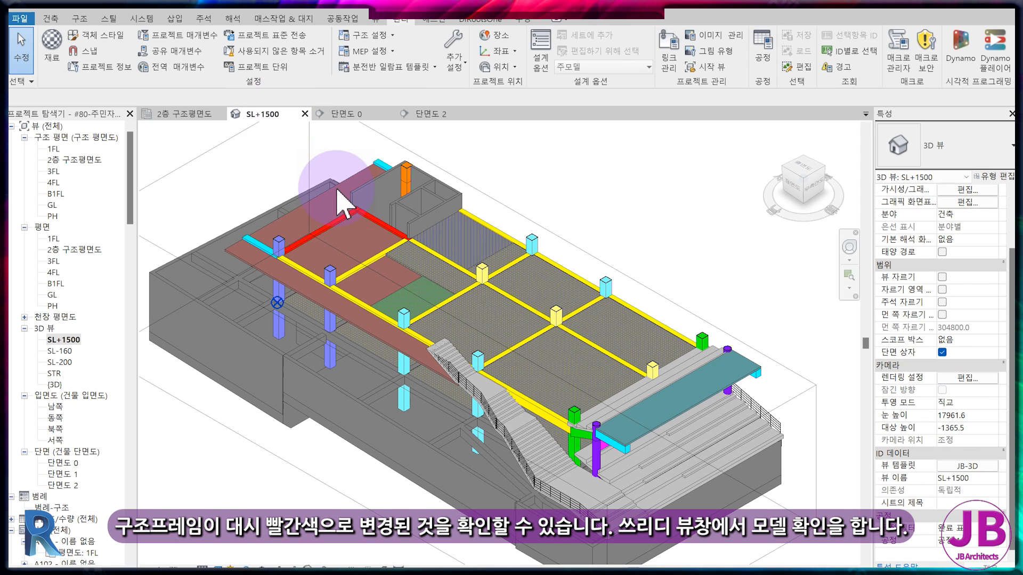
left_click(515, 346)
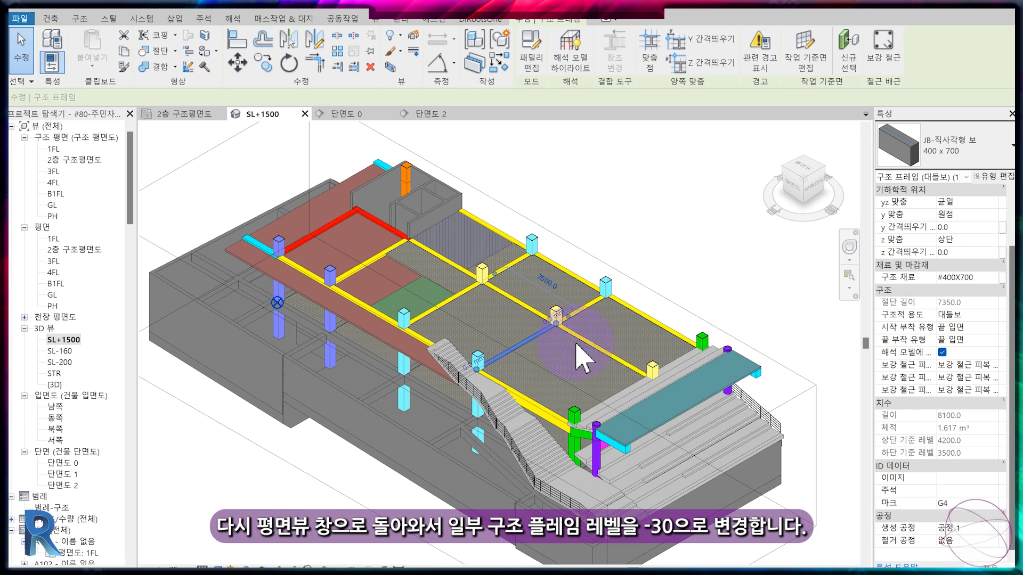
left_click(192, 114)
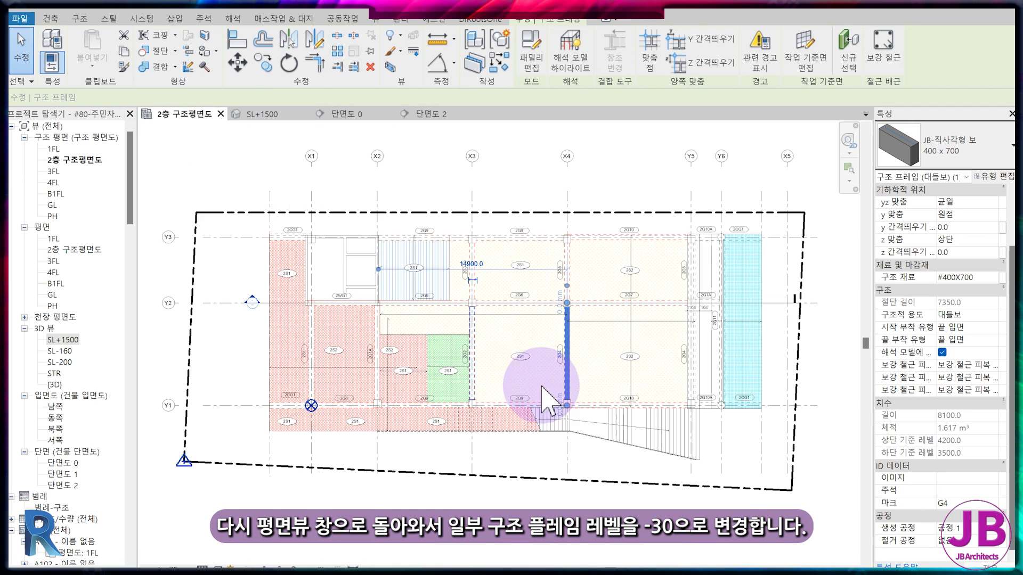
key("Escape")
- Select the 구조 프레임 (대들보) elements from grid X3 to Y5 in the plan and set their start and end level offsets to -30
left_click_drag(453, 197, 726, 430)
left_click(987, 574)
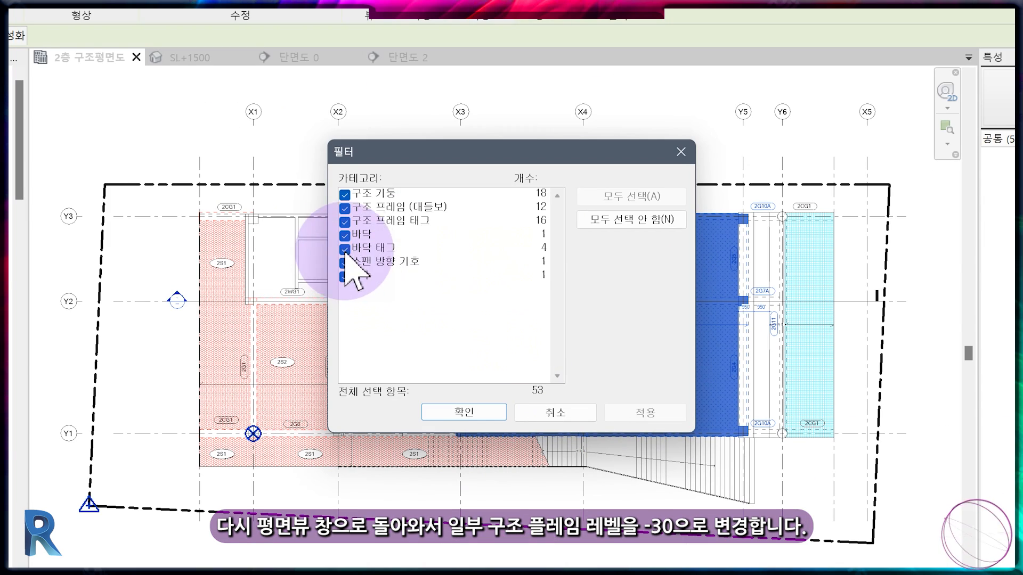
left_click(461, 97)
left_click(344, 208)
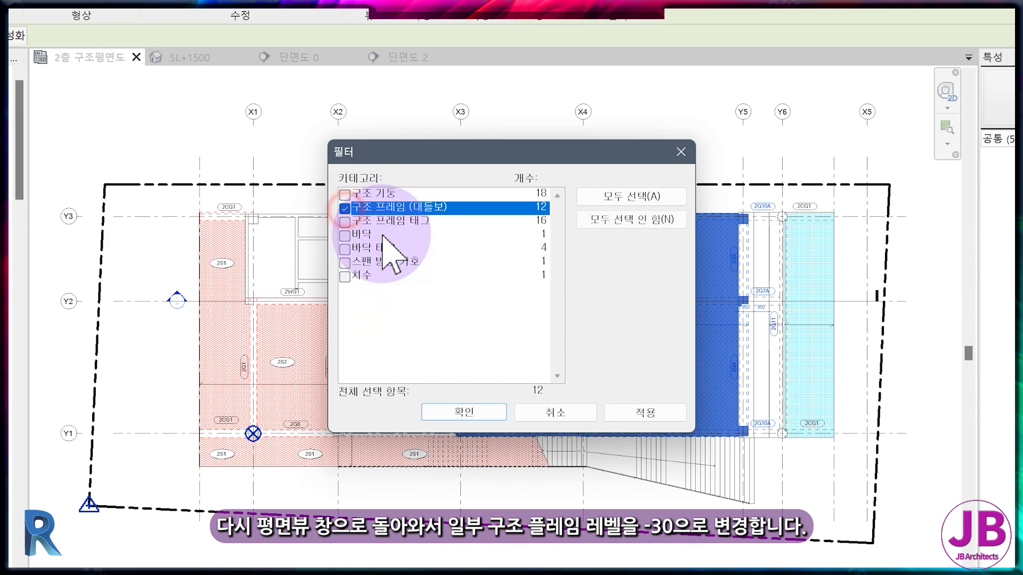
left_click(463, 412)
left_click(964, 218)
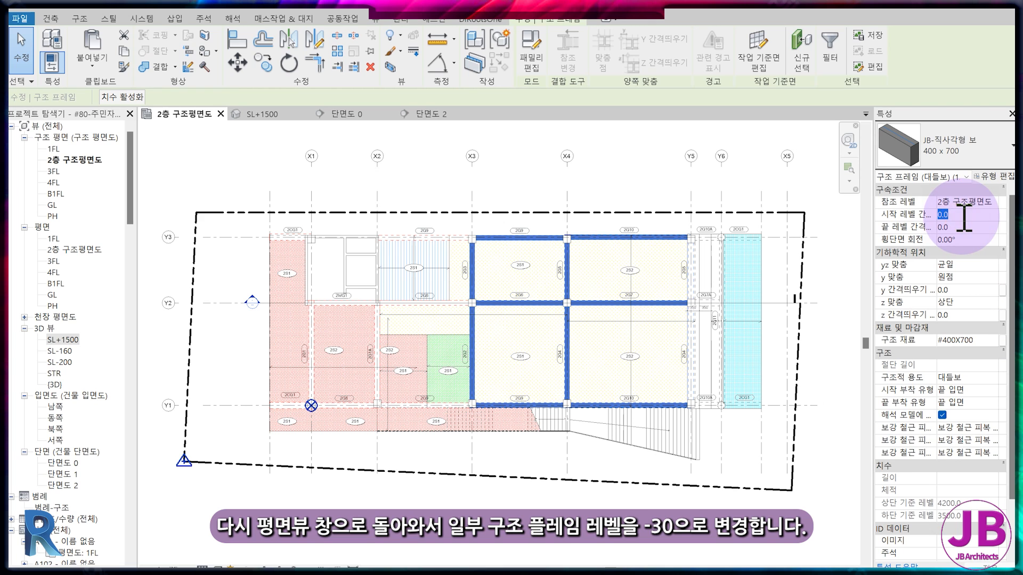
type("-30")
left_click(965, 228)
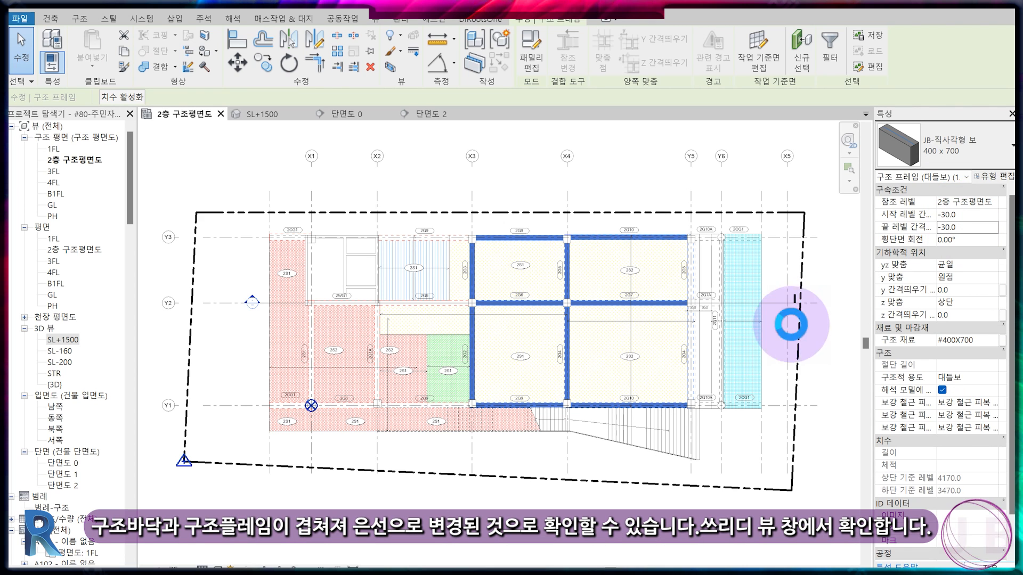
left_click(765, 341)
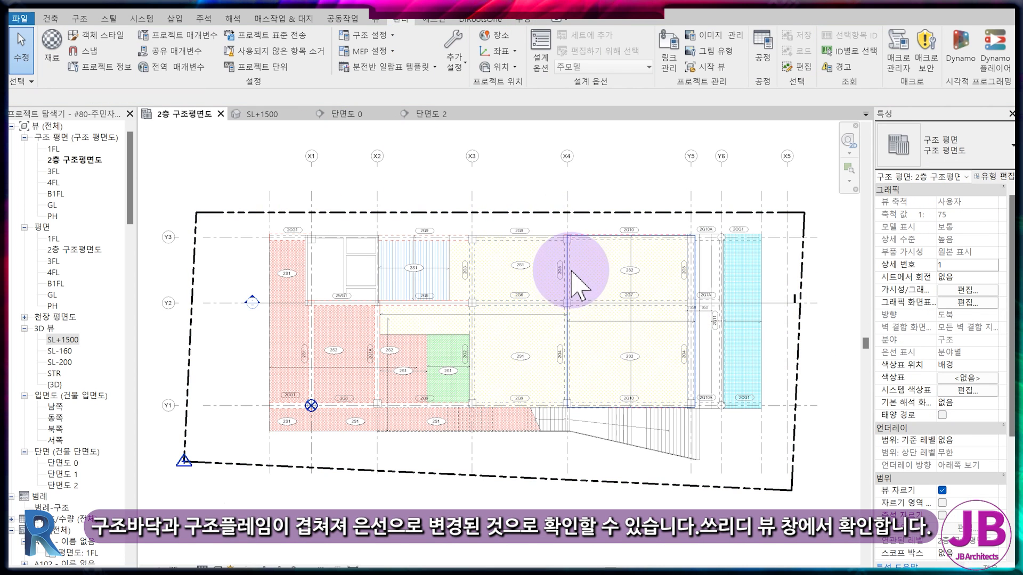
- Inspect the lowered beams between X3 and Y5 in the plan and in SL+1500, and return to the 2층 구조평면도 plan
scroll(571, 282, "up", 3)
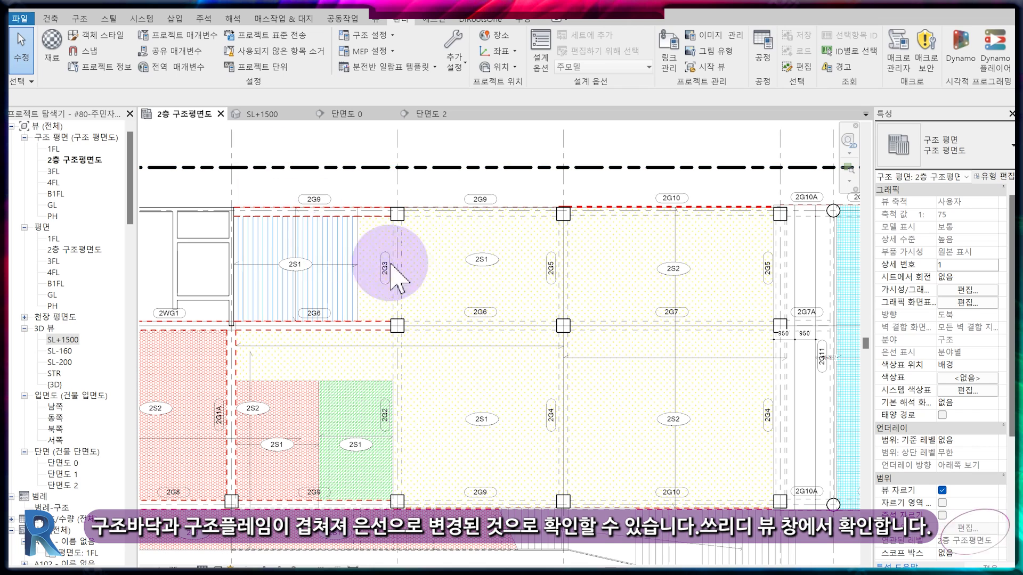
left_click(283, 114)
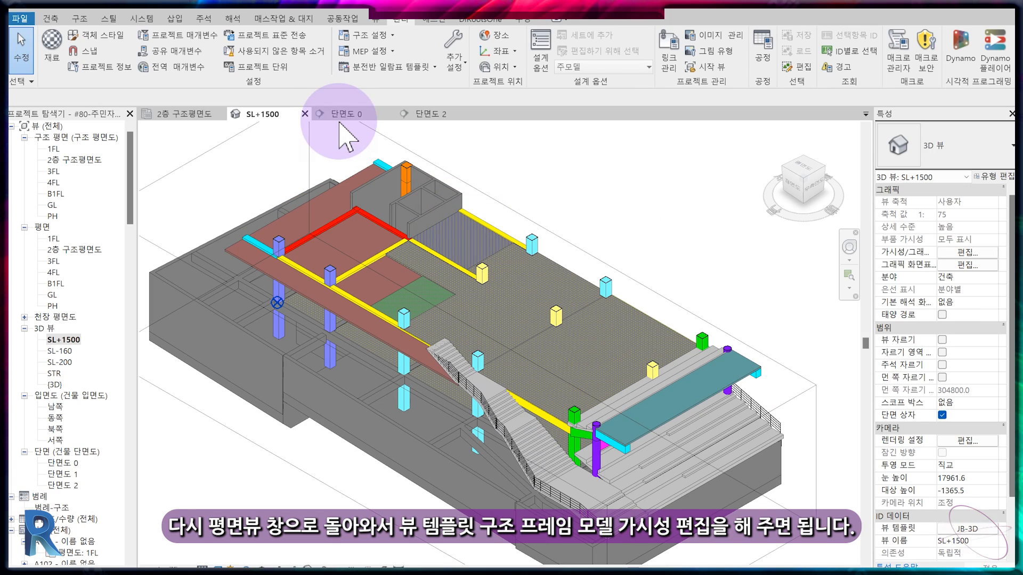
left_click(187, 114)
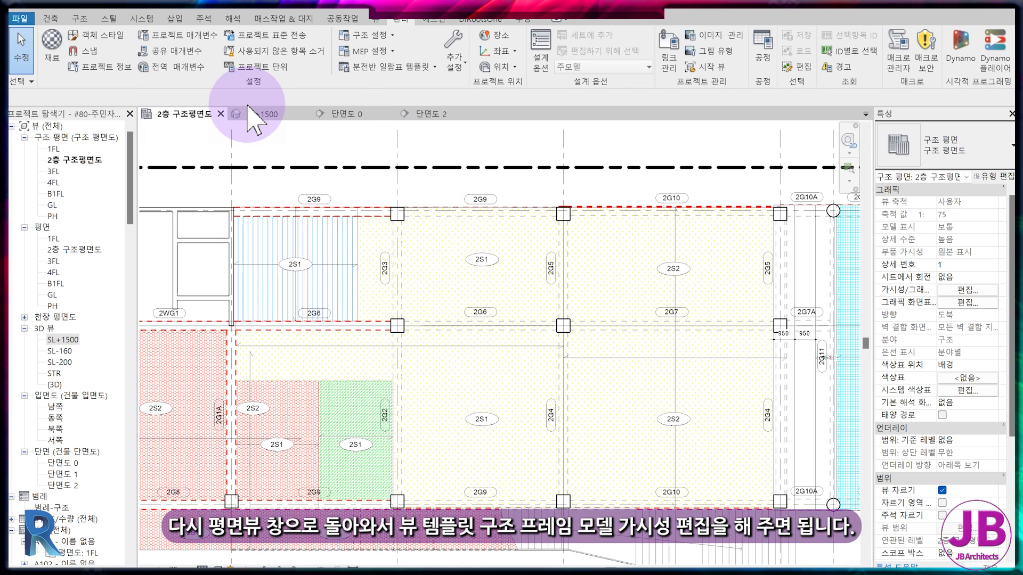
- In view template JB-구조평면도-OR, override the projection lines of the 은선 subcategory under 구조 프레임 with the Dash pattern and a custom color
scroll(1003, 519, "down", 3)
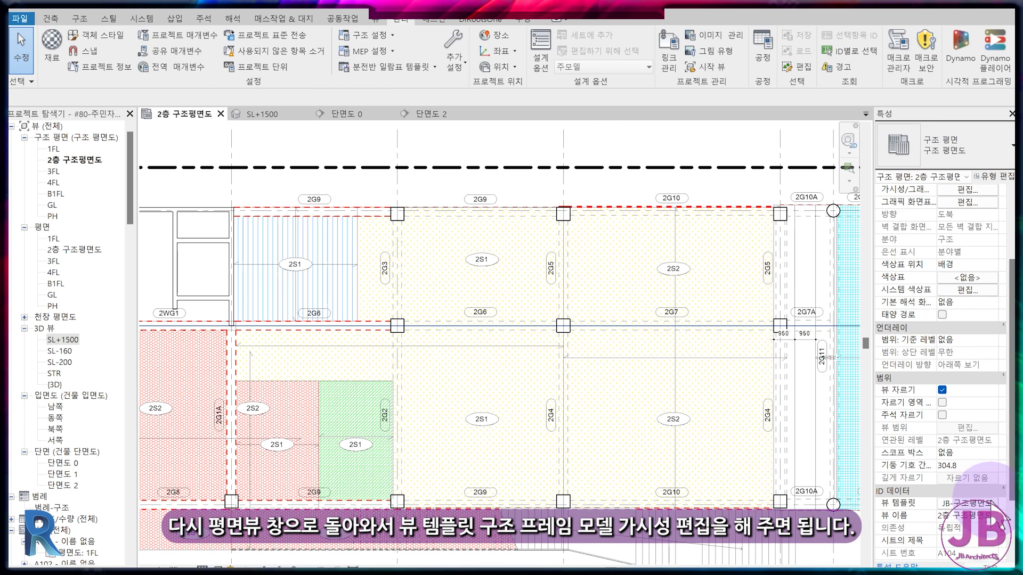
left_click(950, 503)
left_click(910, 234)
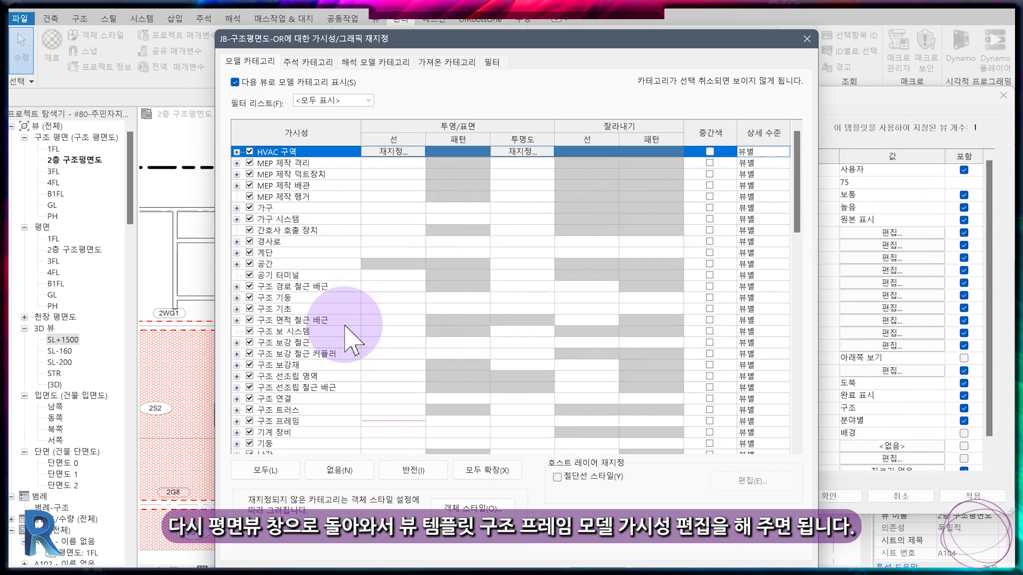
left_click(237, 308)
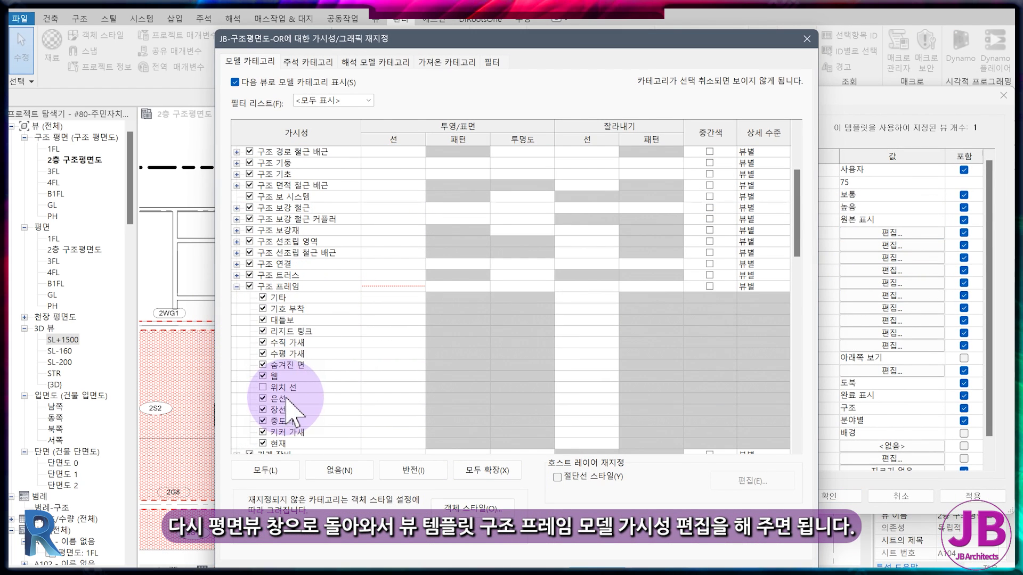
left_click(389, 398)
left_click(388, 399)
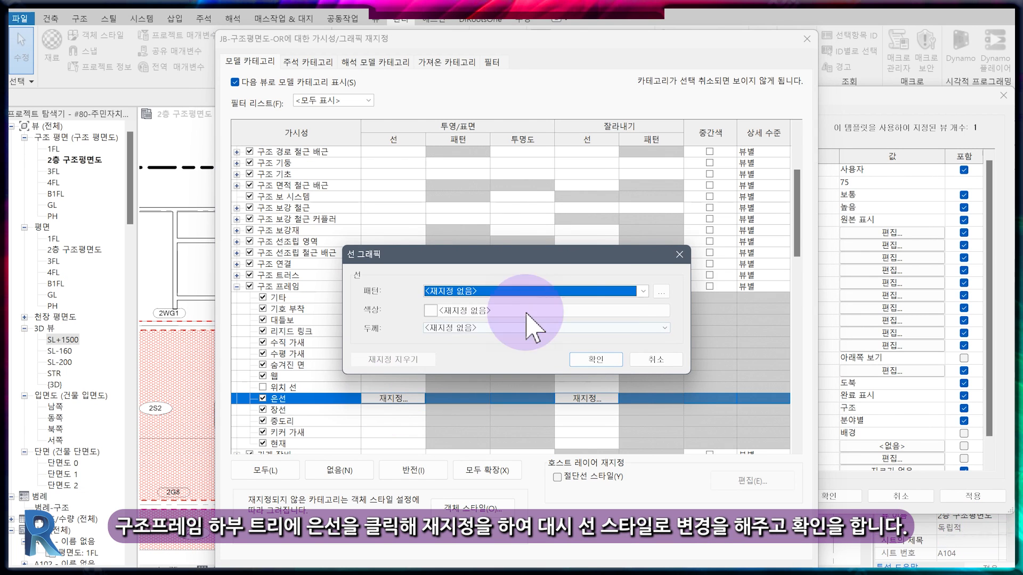
left_click(648, 172)
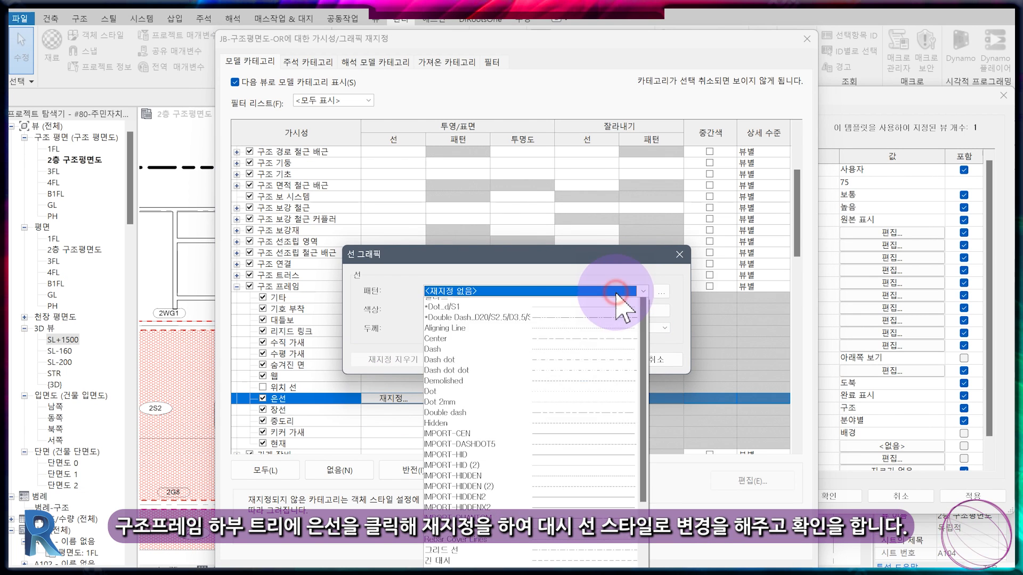
left_click(575, 366)
left_click(467, 310)
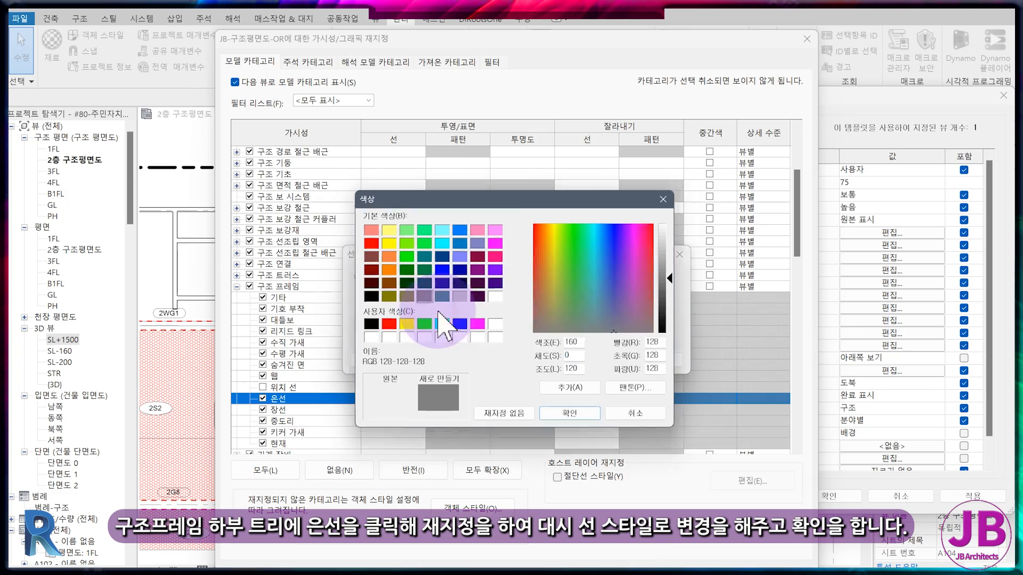
double_click(460, 327)
left_click(593, 363)
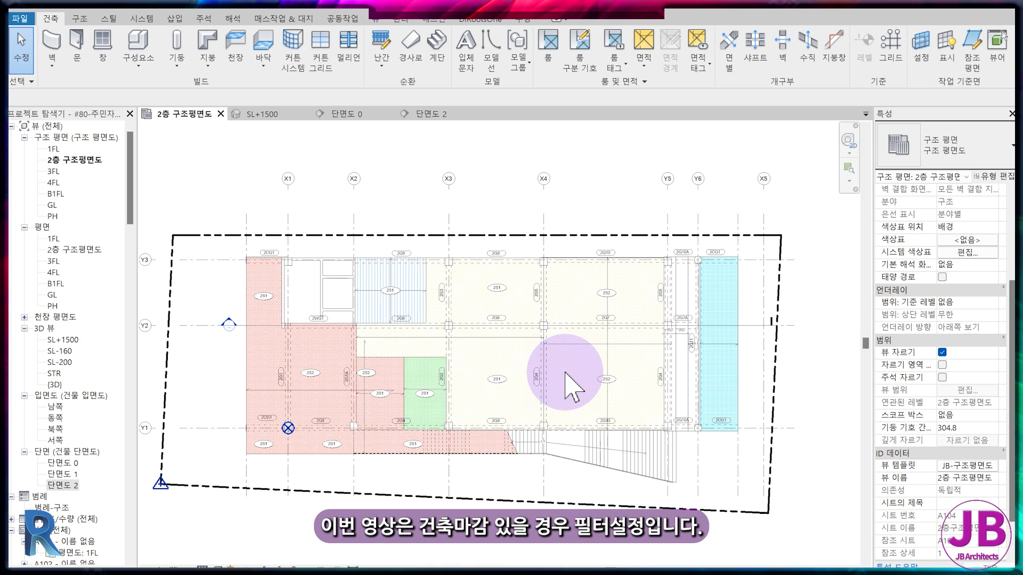
- Check the slab and beam levels in the SL+1500 3D view and section 단면도 0, and return to the 2층 구조평면도 plan
left_click(265, 115)
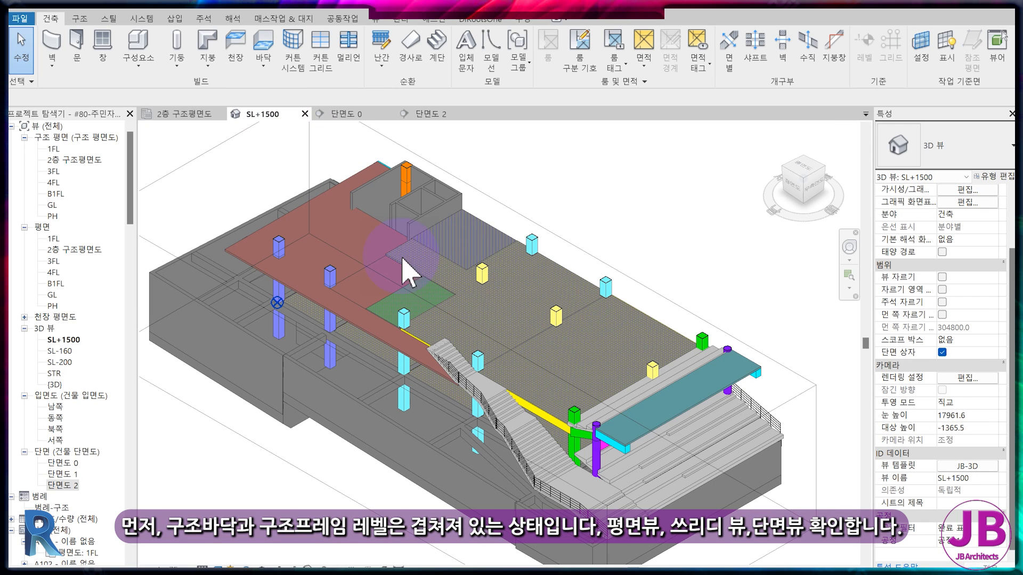
left_click(373, 115)
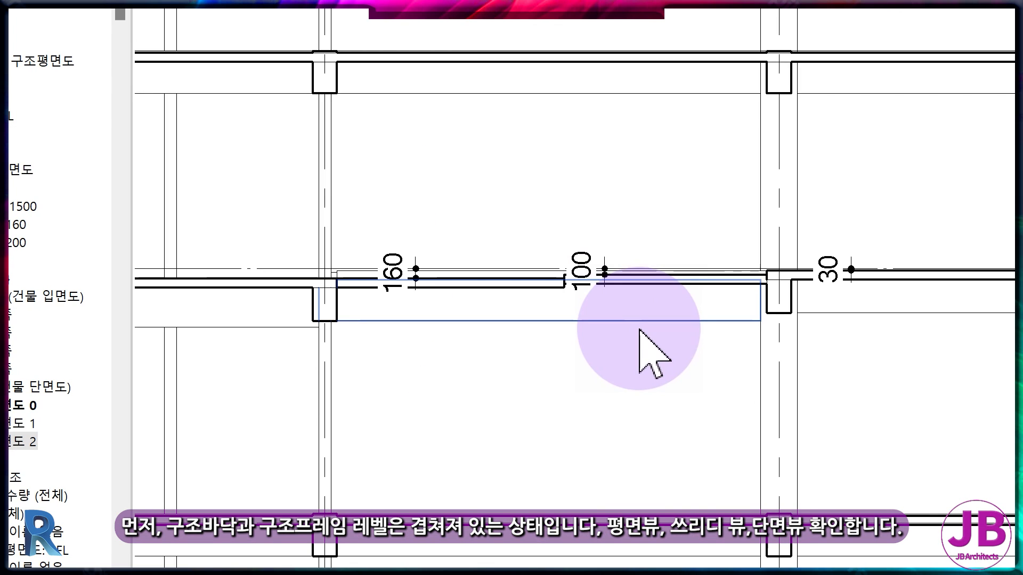
left_click(197, 114)
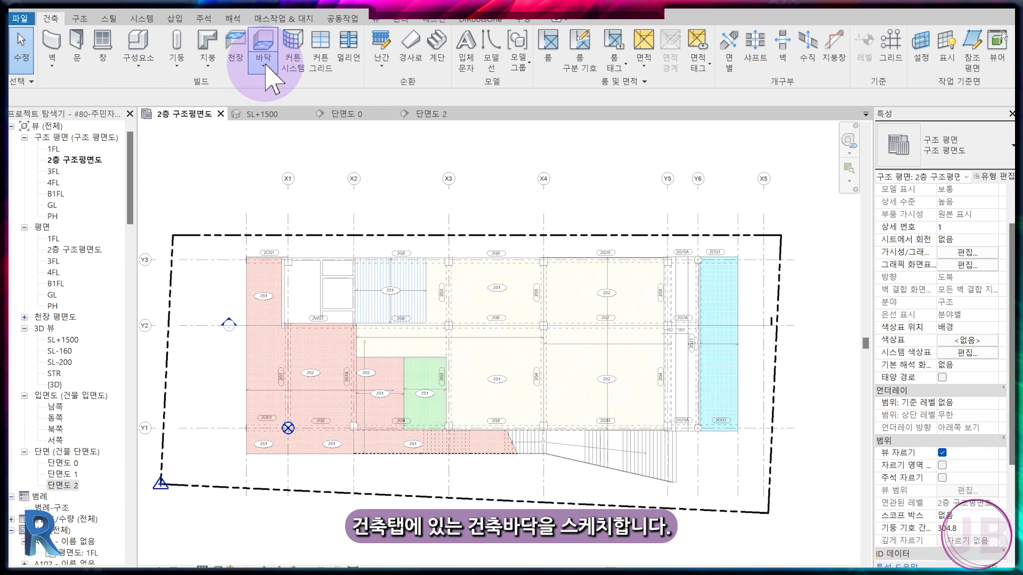
- Create a rectangular 일반 30 architectural floor of about 81 m² across grid X4 between grids Y3 and Y1, at level offset 0
left_click(264, 61)
left_click(286, 92)
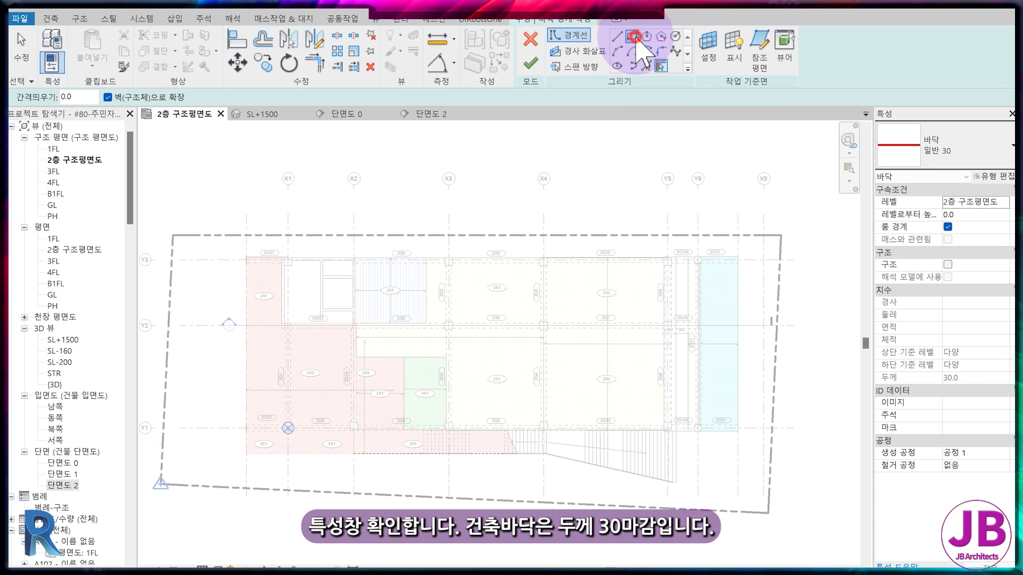
left_click(632, 37)
left_click(496, 263)
left_click(574, 429)
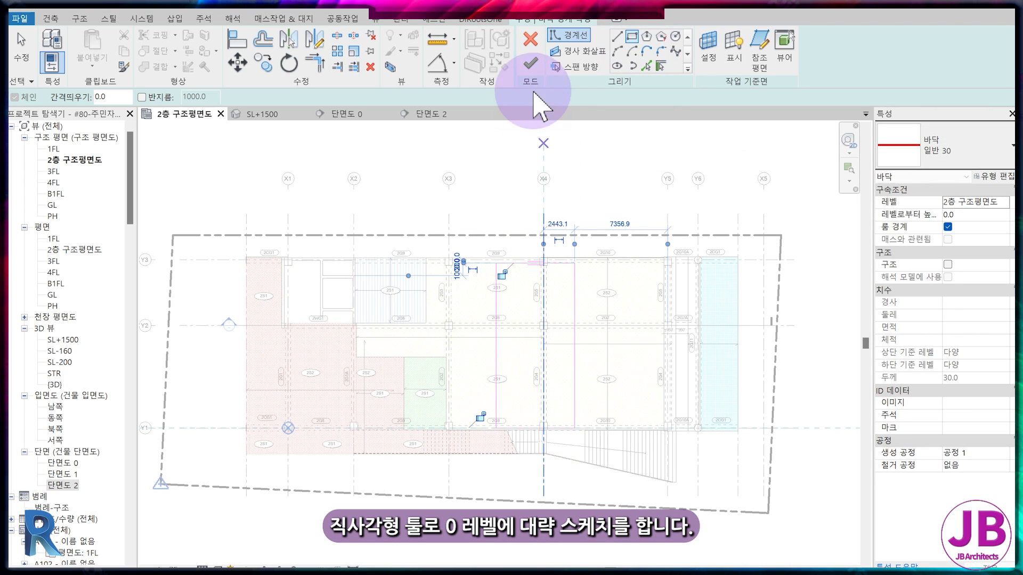
left_click(530, 64)
key("Escape")
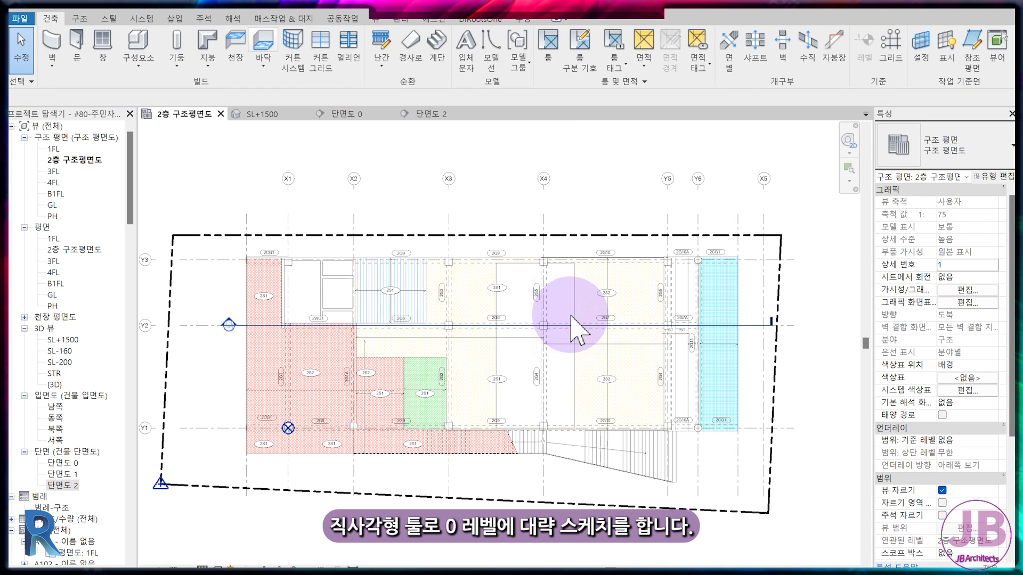
- Set the surface foreground pattern of the 단면 material in the new 일반 30 floor type to <솔리드 채우기>
left_click(575, 308)
left_click(995, 175)
left_click(393, 235)
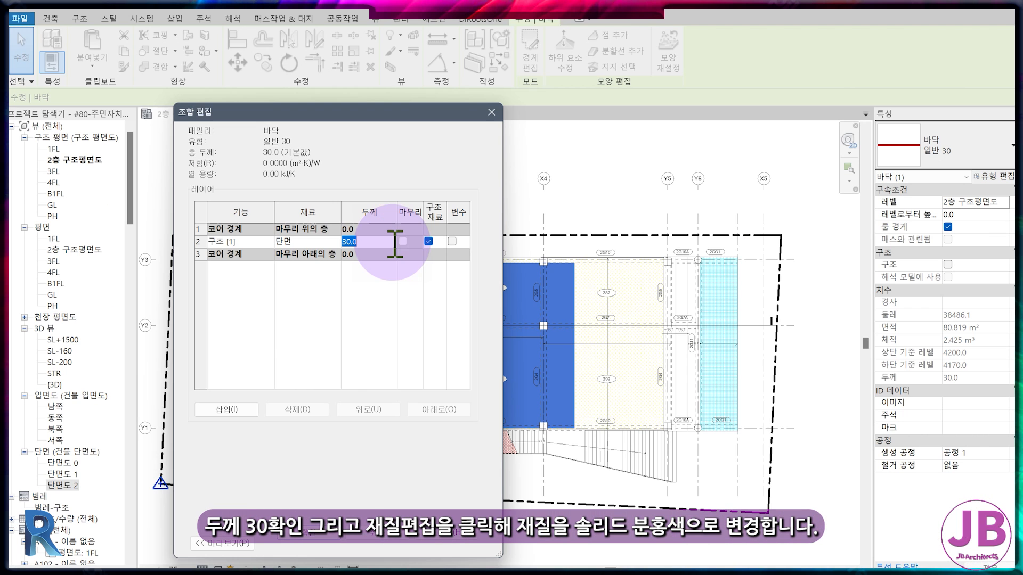
left_click(333, 242)
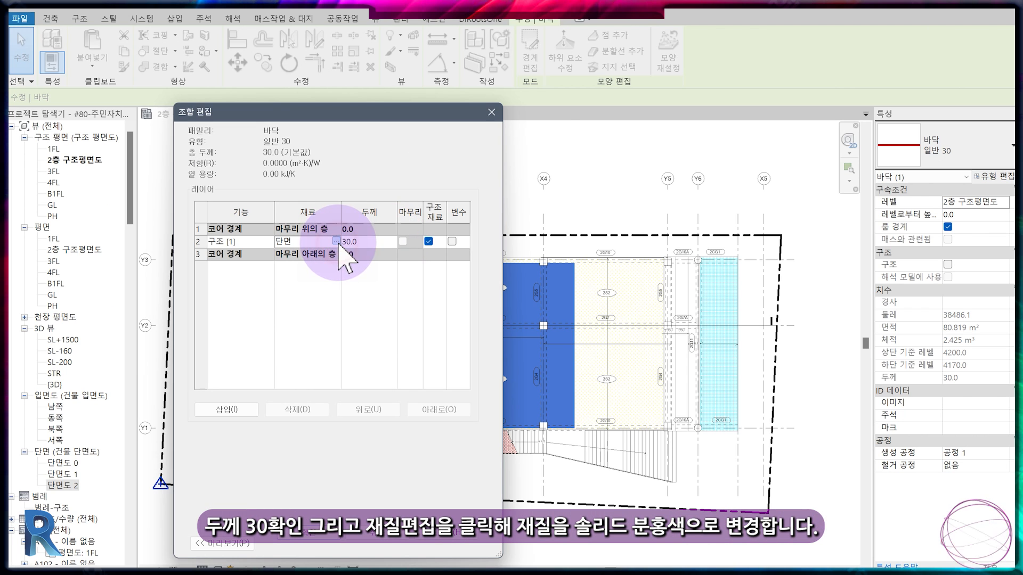
left_click(337, 242)
left_click(485, 172)
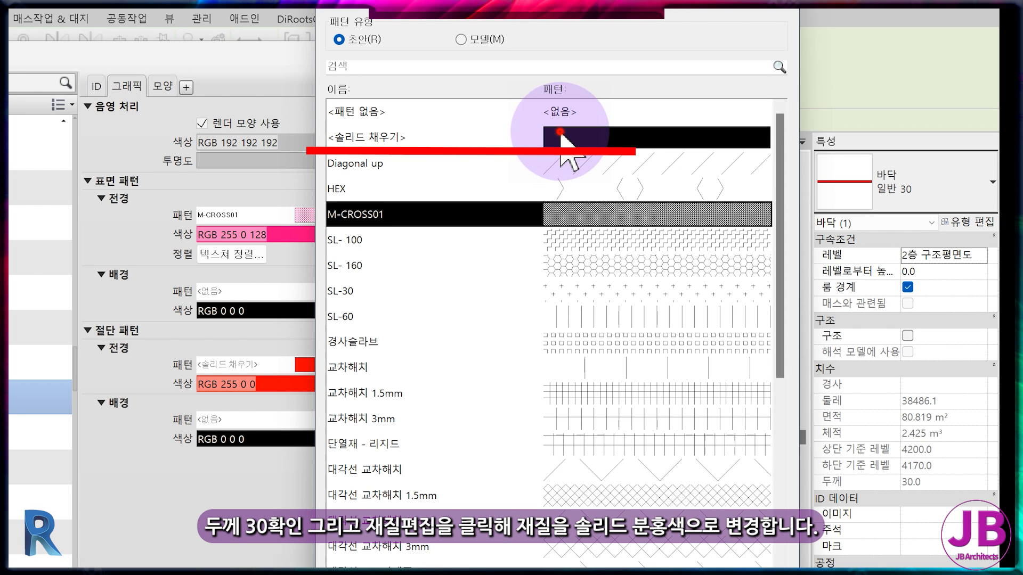
left_click(560, 132)
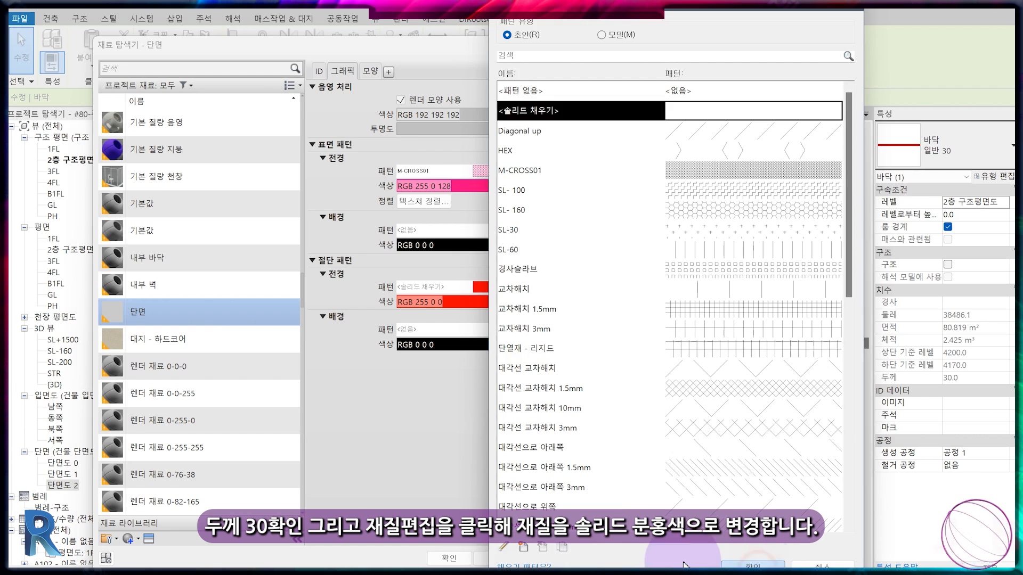
left_click(760, 564)
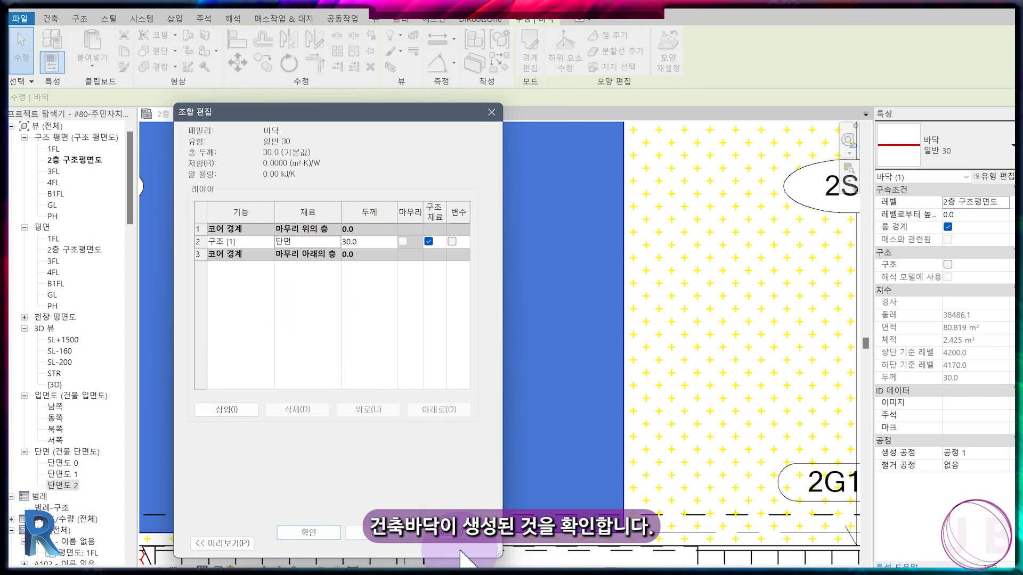
left_click(326, 533)
left_click(333, 543)
key("Escape")
- Examine the new floor in the plan, and review the existing LEVEL filters in the filter overrides of view template JB-구조평면도-OR
scroll(520, 454, "down", 5)
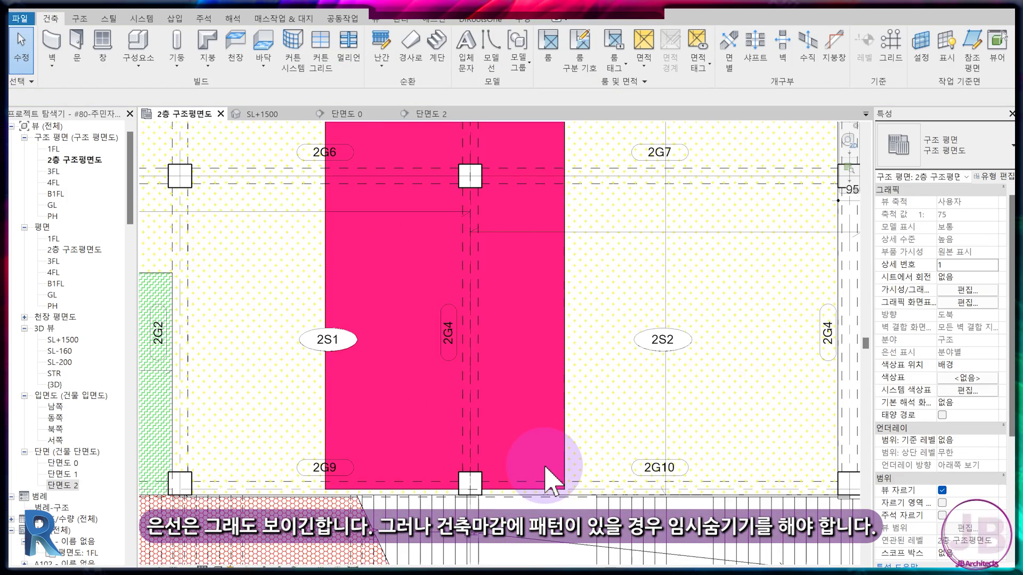
scroll(545, 468, "down", 1)
scroll(545, 467, "down", 1)
middle_click_drag(545, 468, 623, 496)
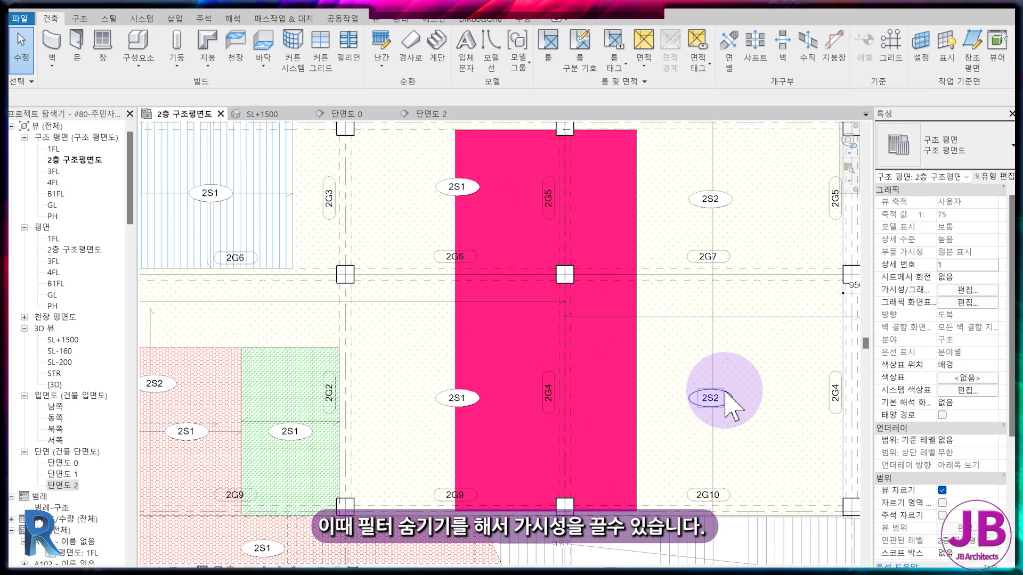
scroll(773, 368, "down", 5)
scroll(772, 368, "up", 3)
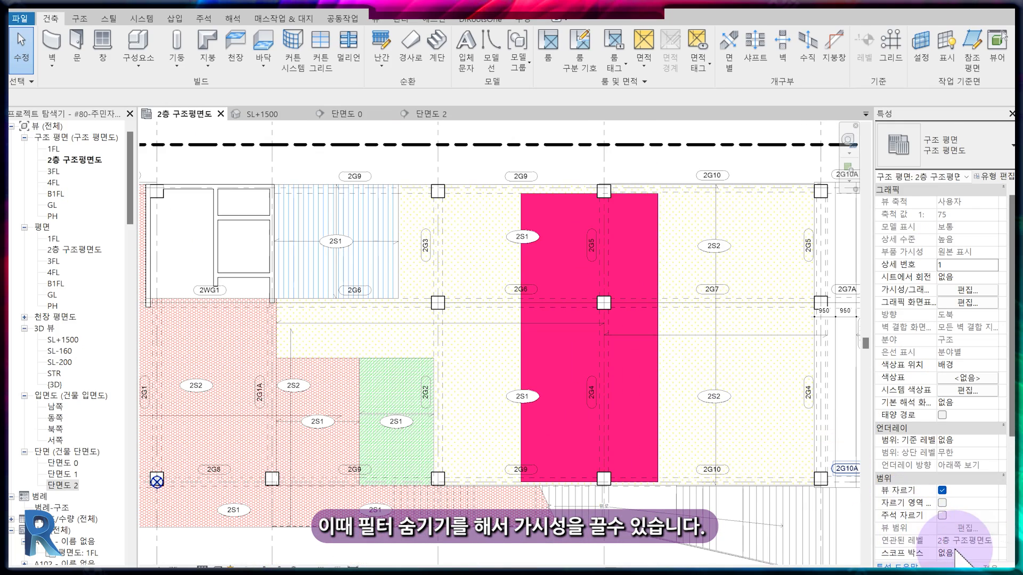
scroll(964, 501, "down", 5)
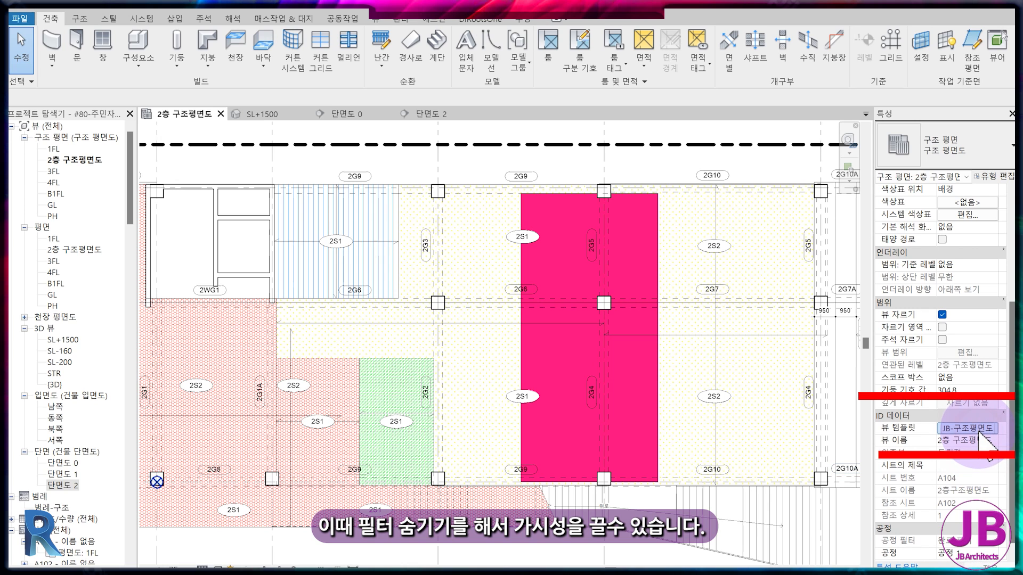
left_click(975, 429)
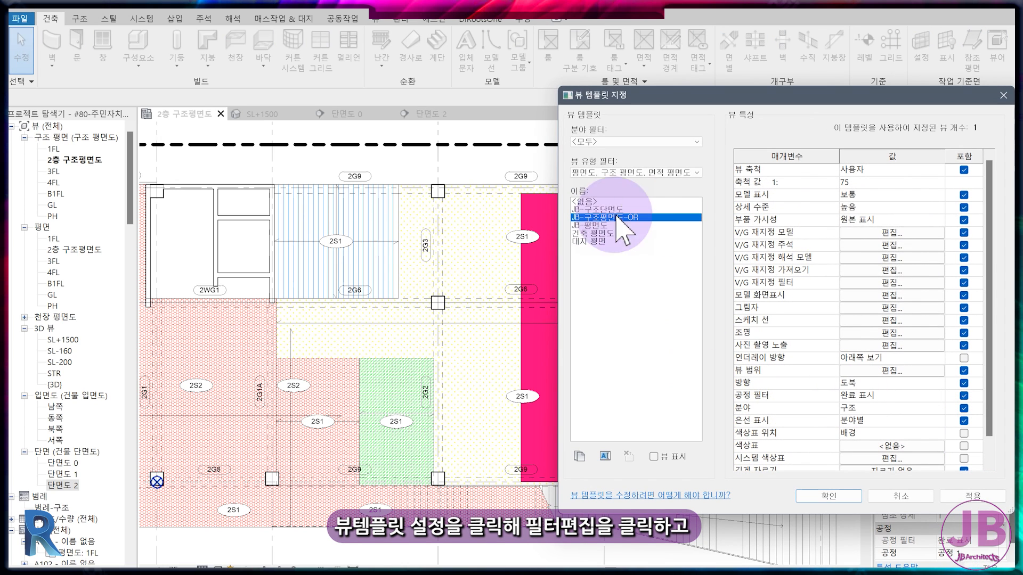
left_click(871, 283)
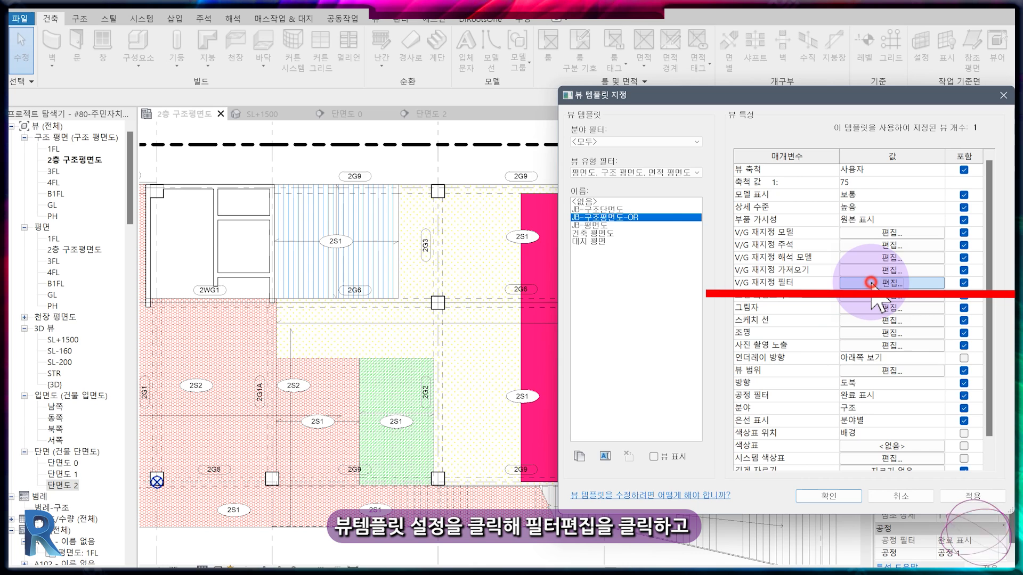
left_click(320, 138)
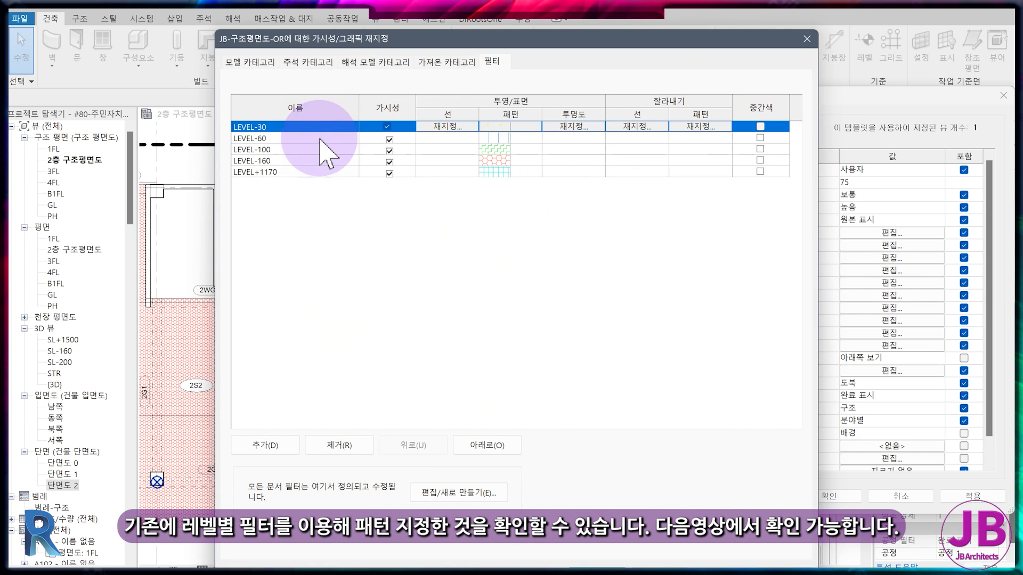
key("Down")
key("Down")
key("Down")
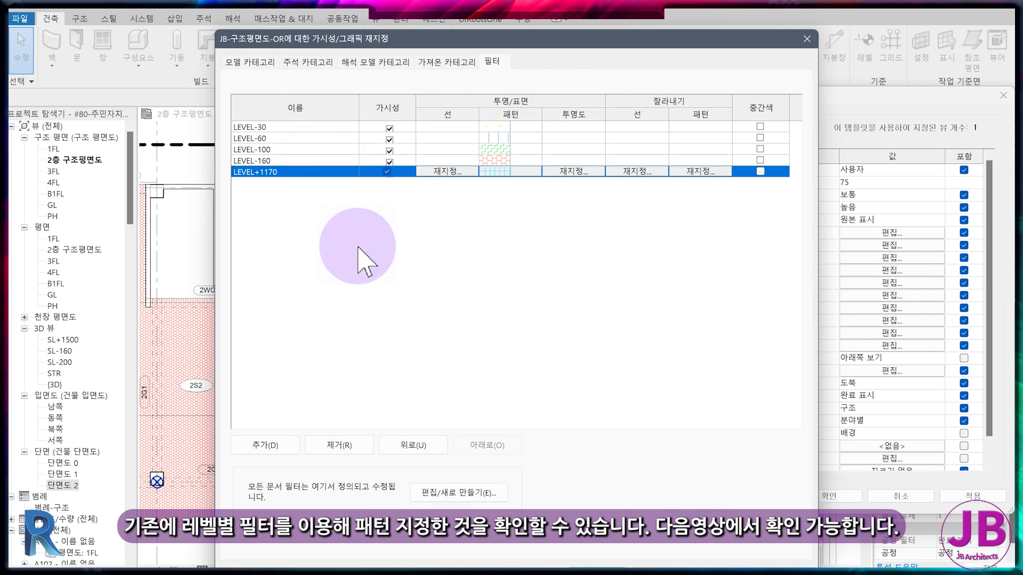
- Duplicate the LEVEL-30 view filter and rename the copy 건축바닥
left_click(438, 492)
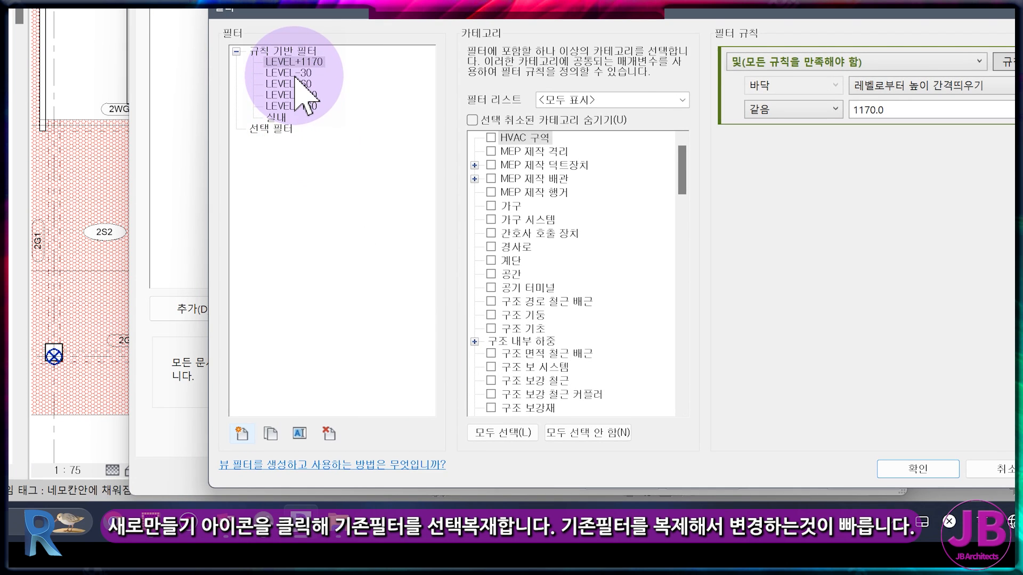
left_click(291, 73)
left_click(271, 433)
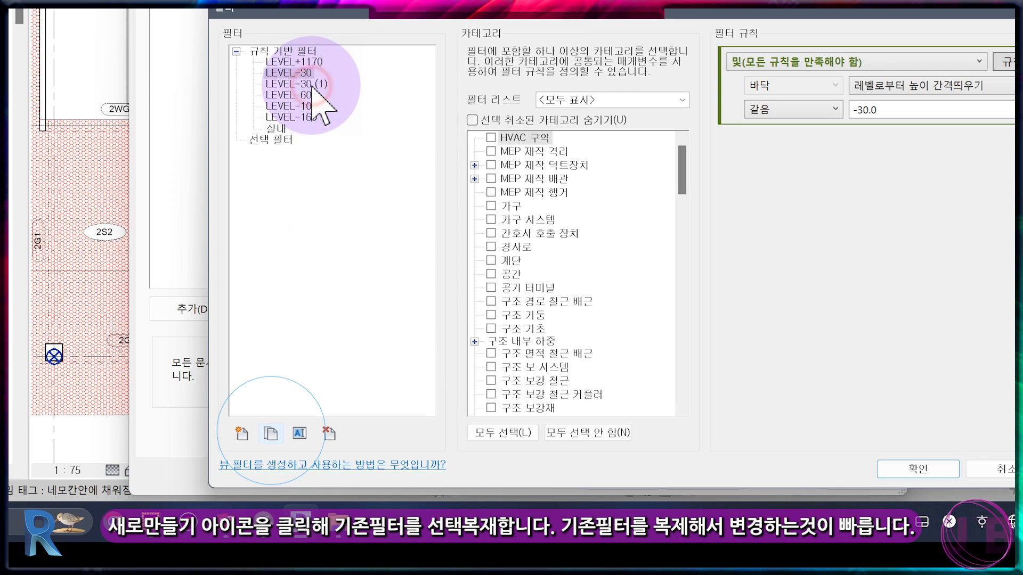
right_click(312, 85)
left_click(347, 120)
type("건축바닥")
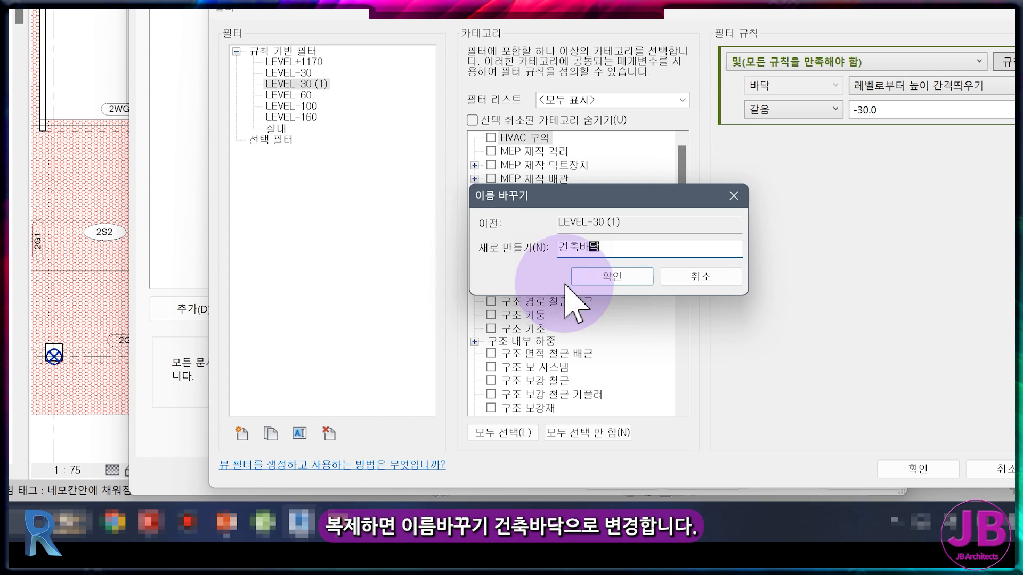
left_click(612, 277)
- Keep the 건축바닥 filter on the 바닥 category and set its rule to 구조 같음 아니오
scroll(590, 251, "down", 9)
scroll(547, 259, "down", 2)
left_click(511, 315)
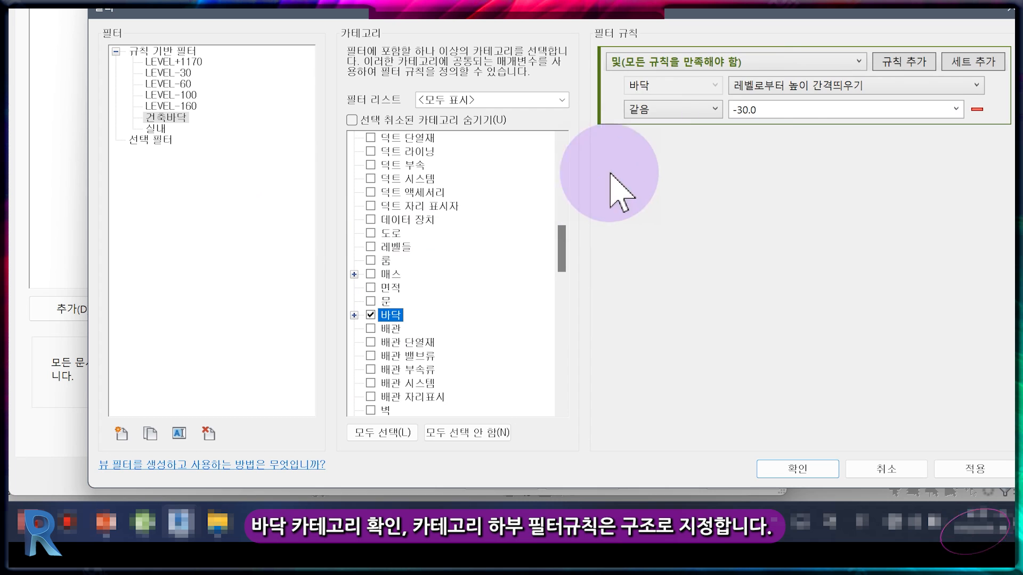
left_click(891, 85)
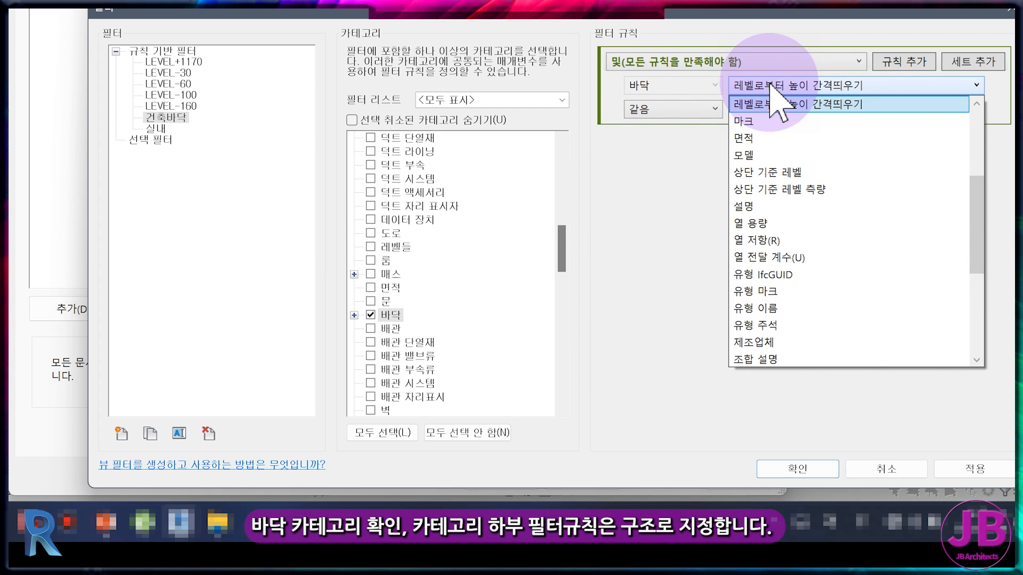
scroll(783, 138, "up", 4)
left_click(788, 173)
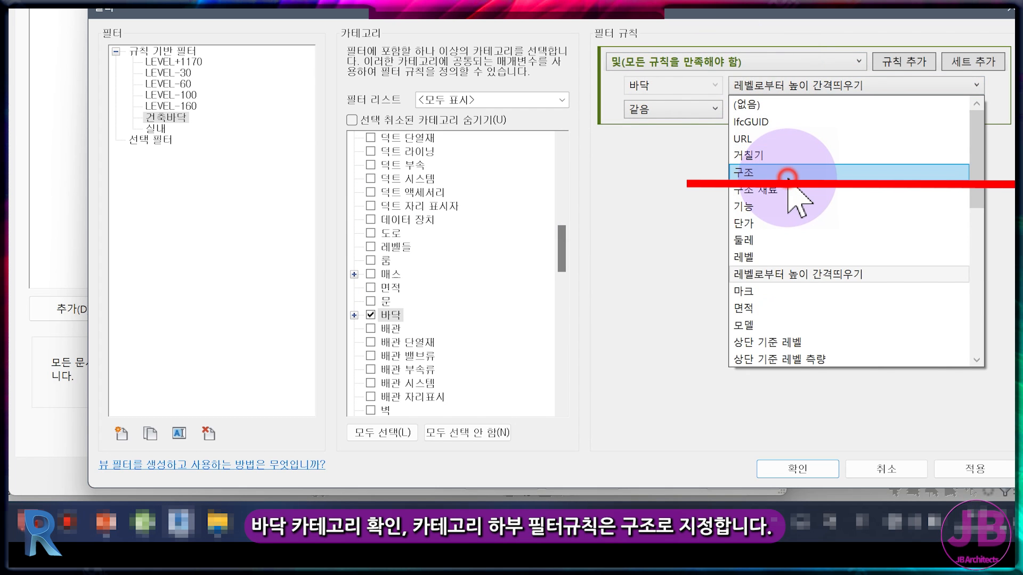
left_click(754, 112)
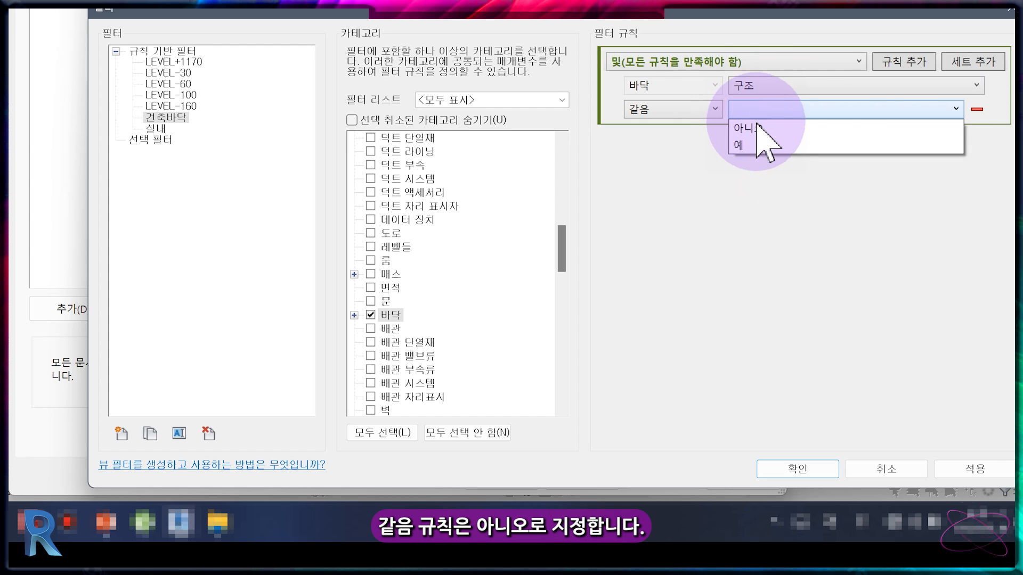
left_click(749, 128)
left_click(809, 472)
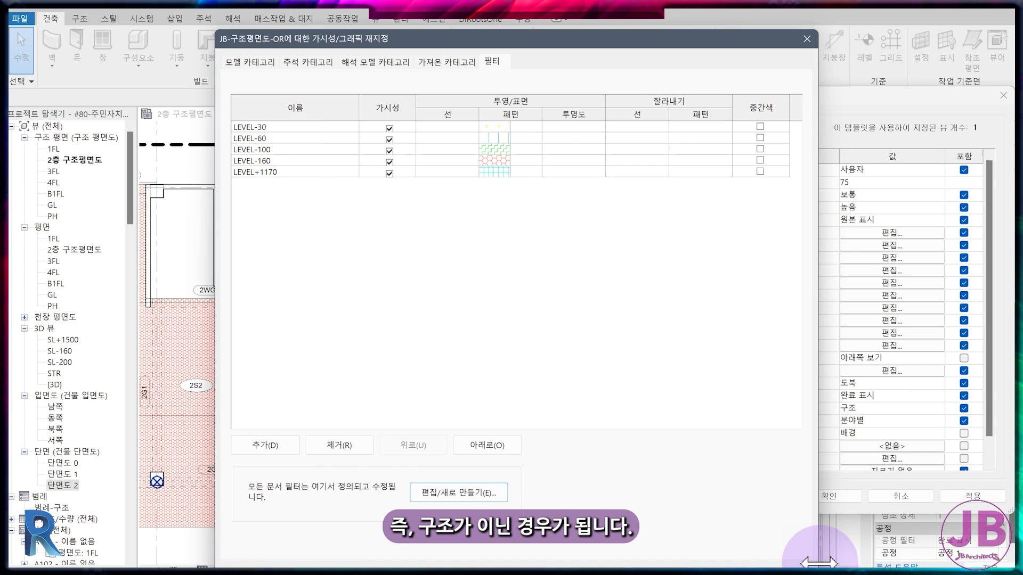
- Add the 건축바닥 filter to view template JB-구조평면도-OR, move it to the top of the filter order, and apply the template
left_click(276, 445)
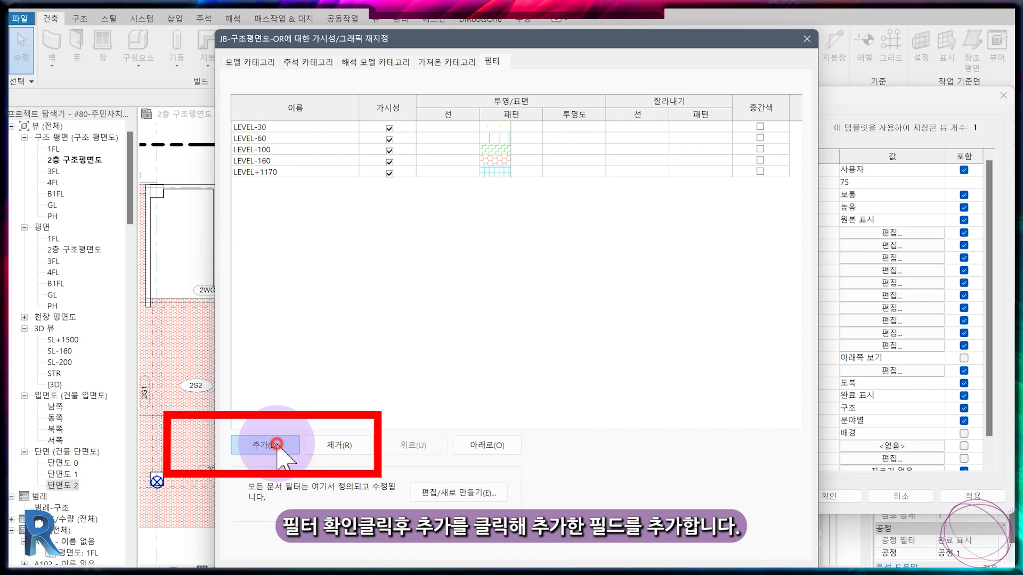
left_click(443, 260)
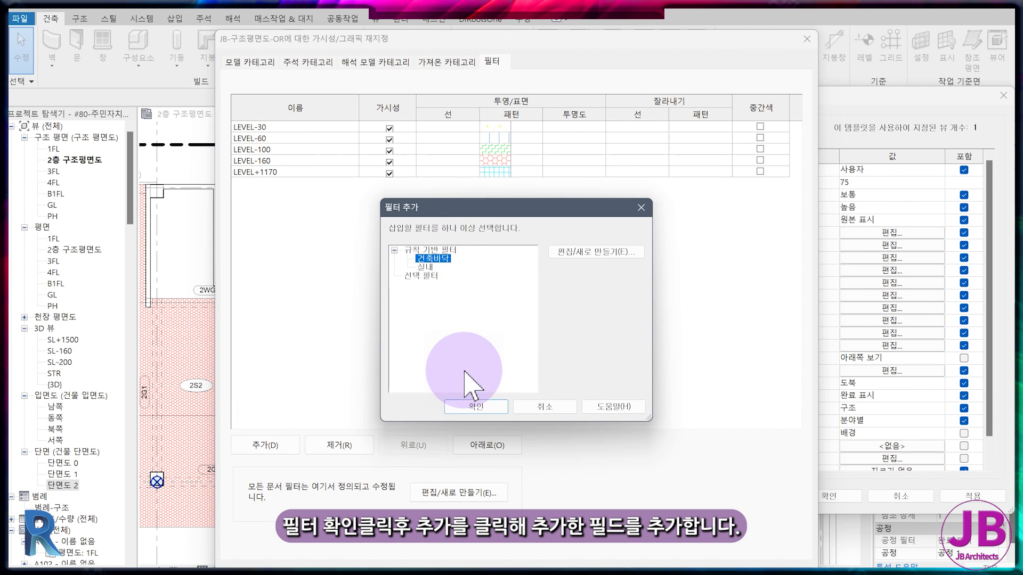
left_click(477, 401)
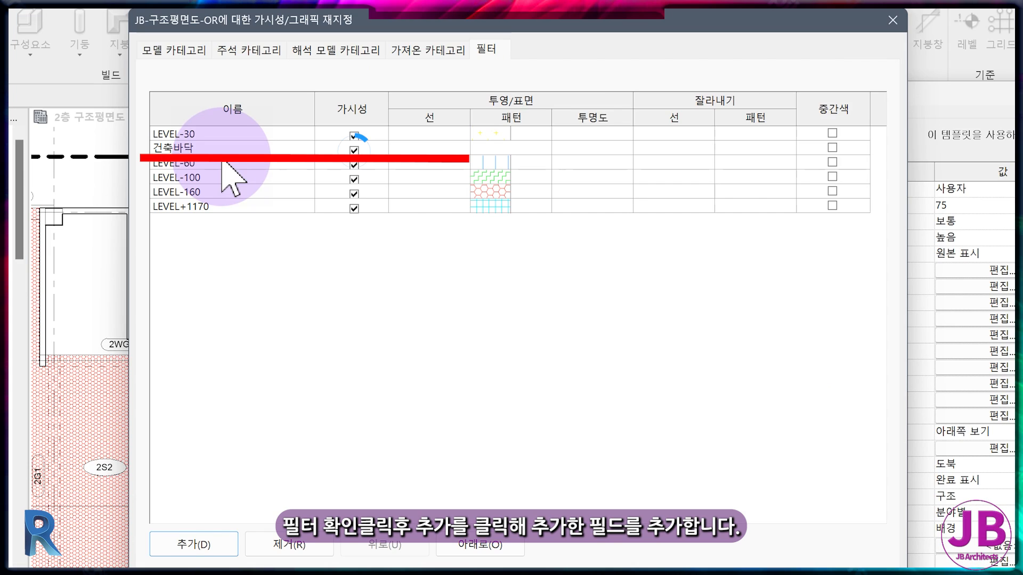
left_click(213, 148)
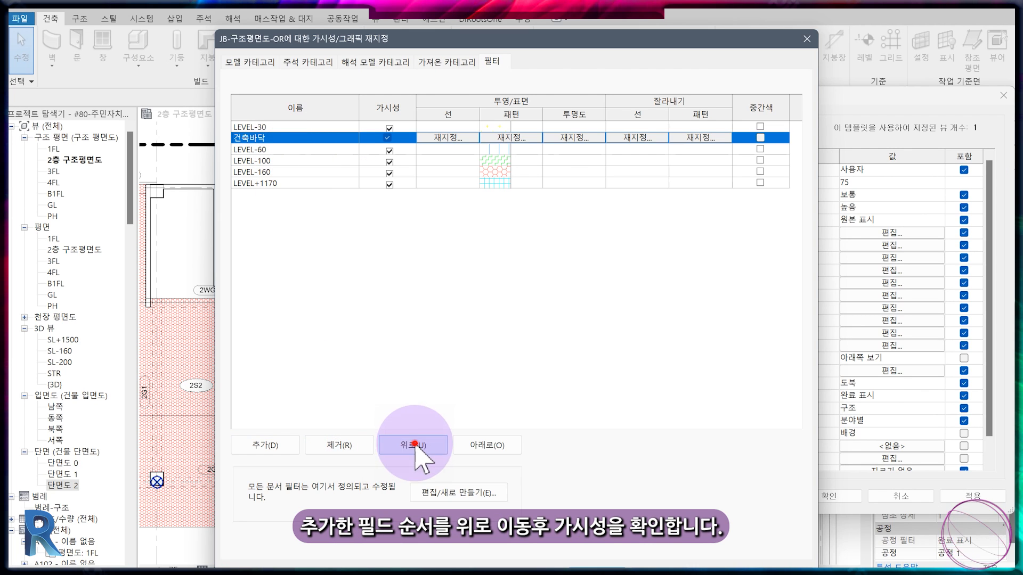
left_click(384, 544)
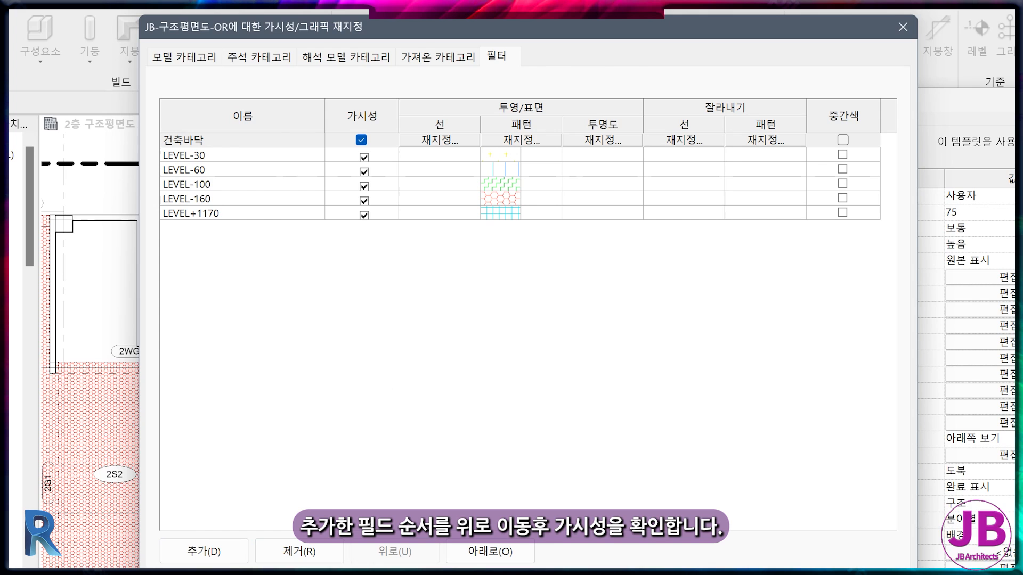
left_click(637, 554)
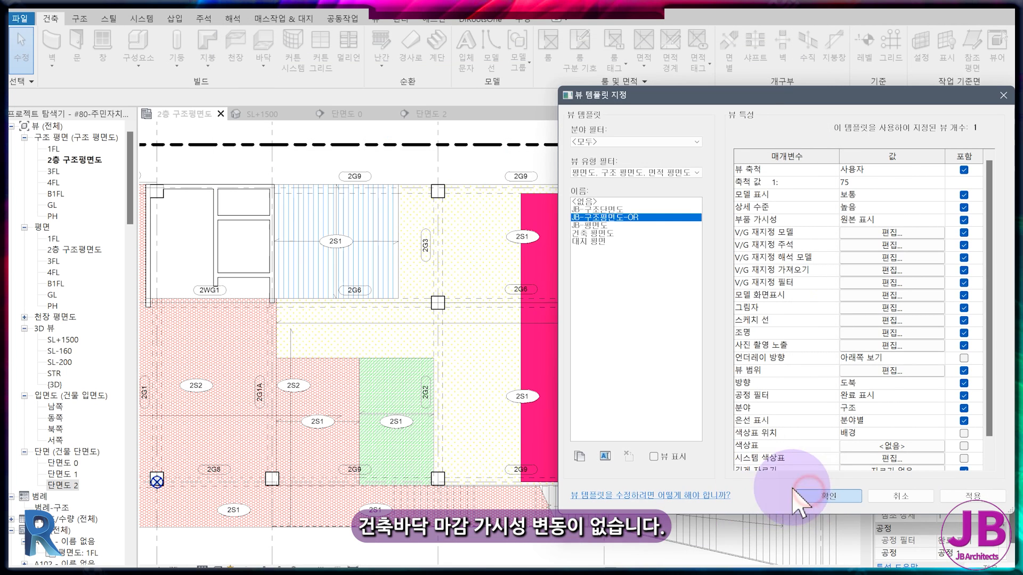
left_click(814, 494)
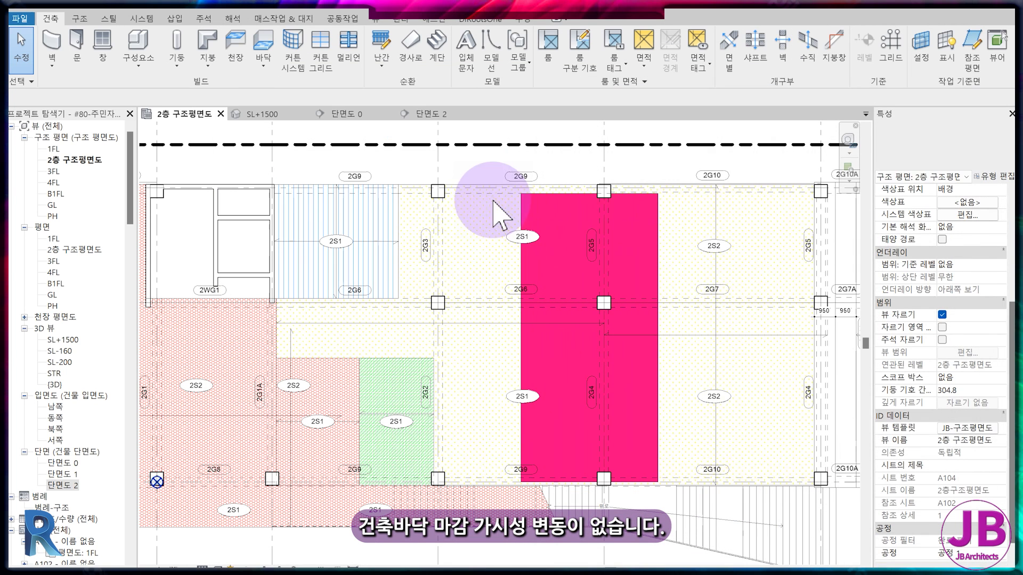
- Turn off the visibility of the 건축바닥 filter in view template JB-구조평면도-OR and apply it to the plan
left_click(994, 429)
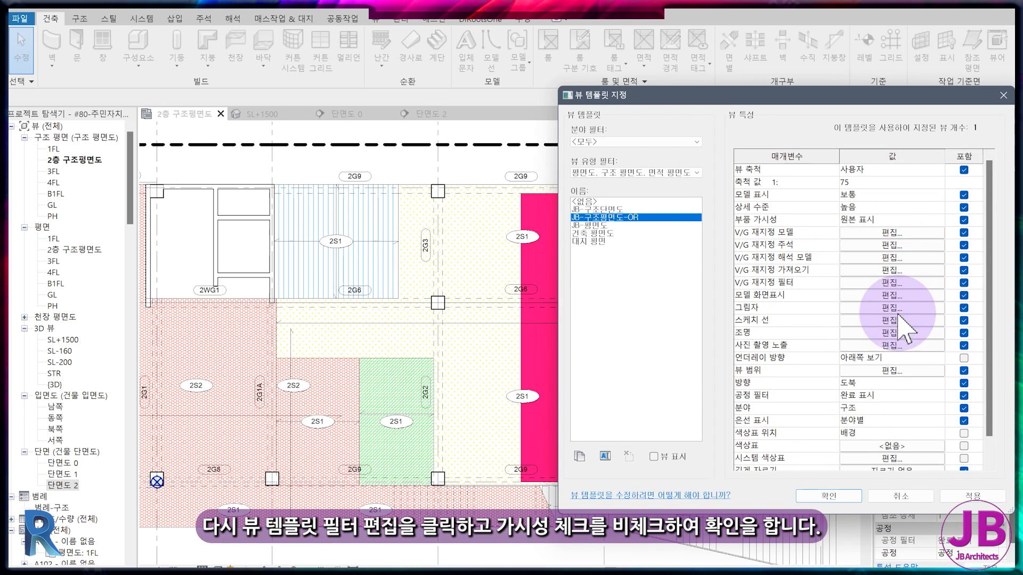
left_click(859, 283)
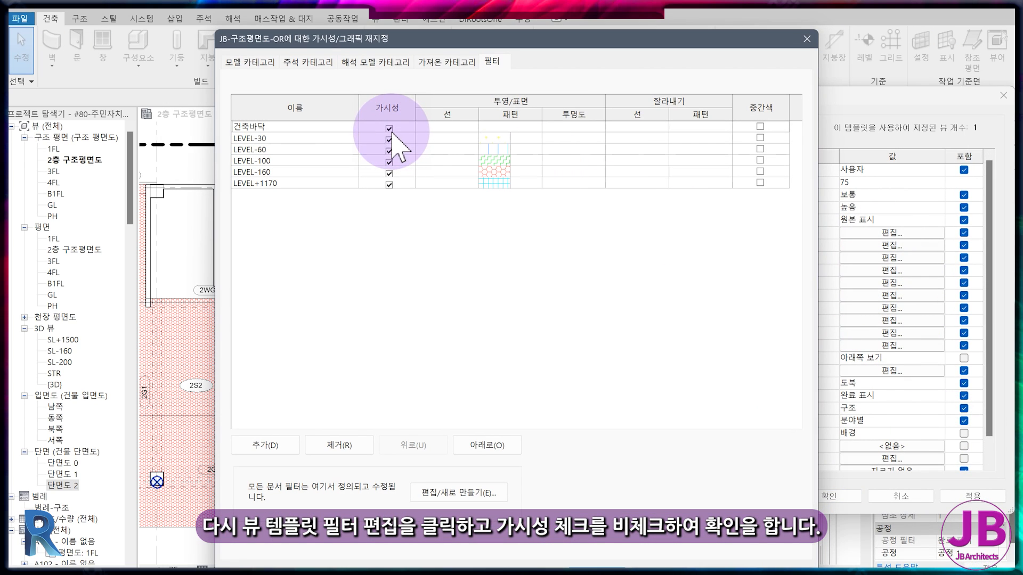
left_click(386, 126)
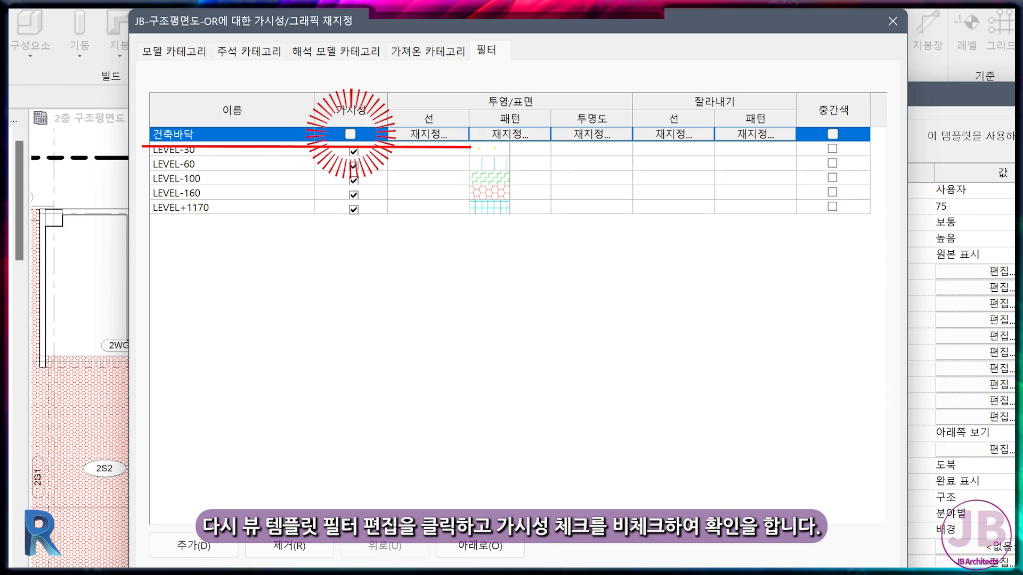
left_click(589, 539)
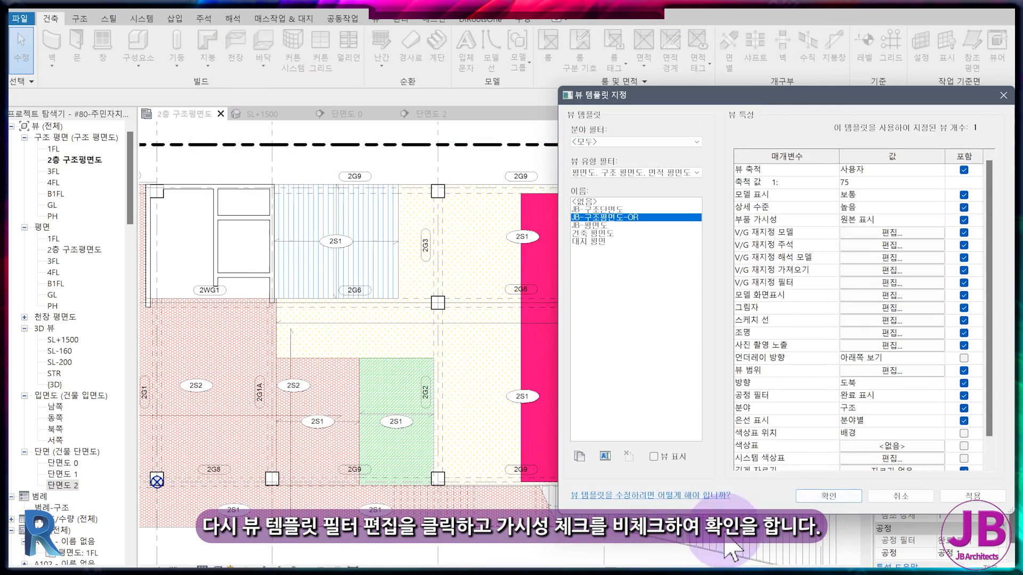
left_click(844, 495)
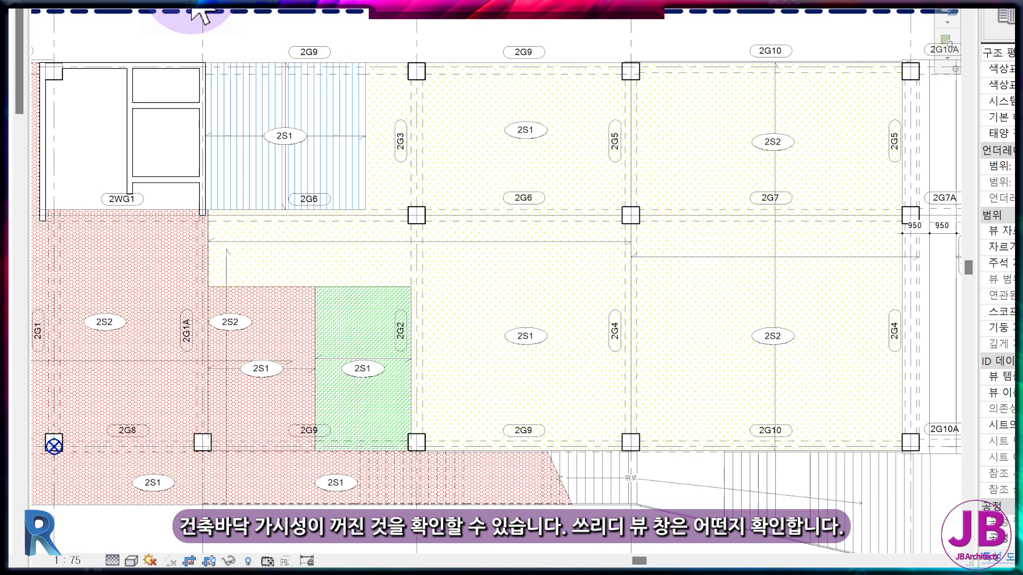
- Compare the SL+1500 3D view with the 2층 구조평면도 plan, and add the 건축바닥 filter to the 3D view's JB-3D template
left_click(263, 114)
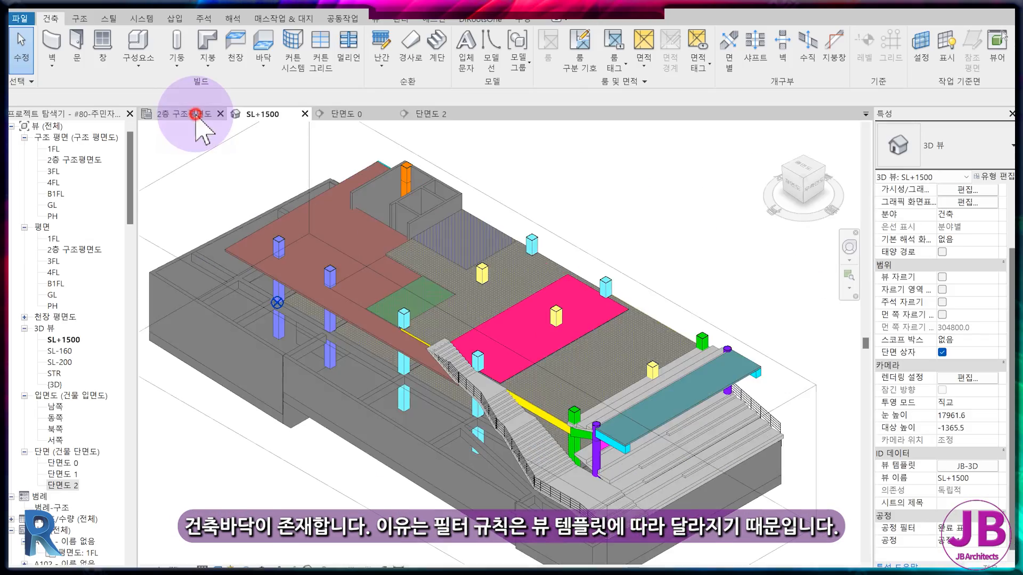
left_click(200, 114)
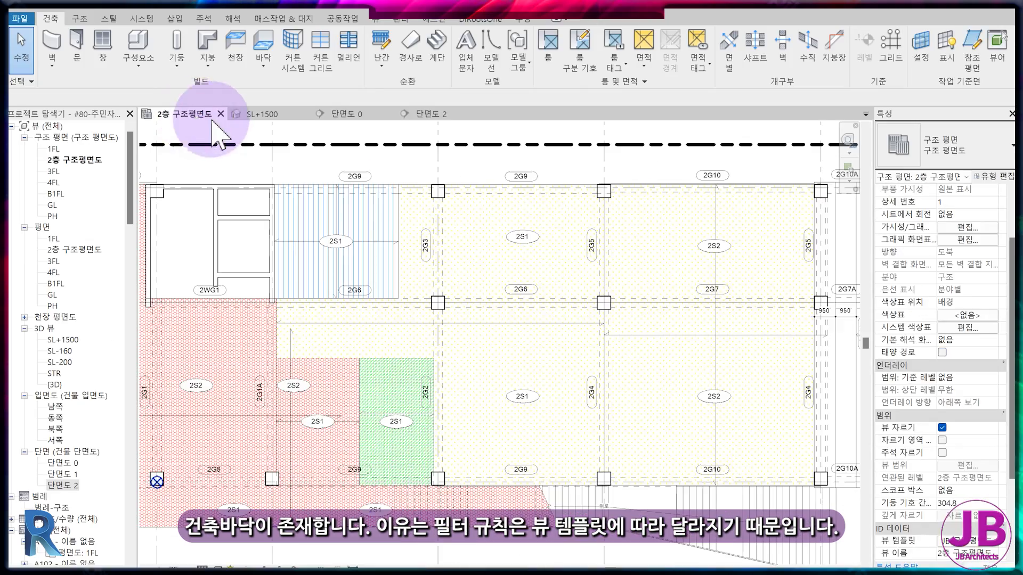
left_click(263, 114)
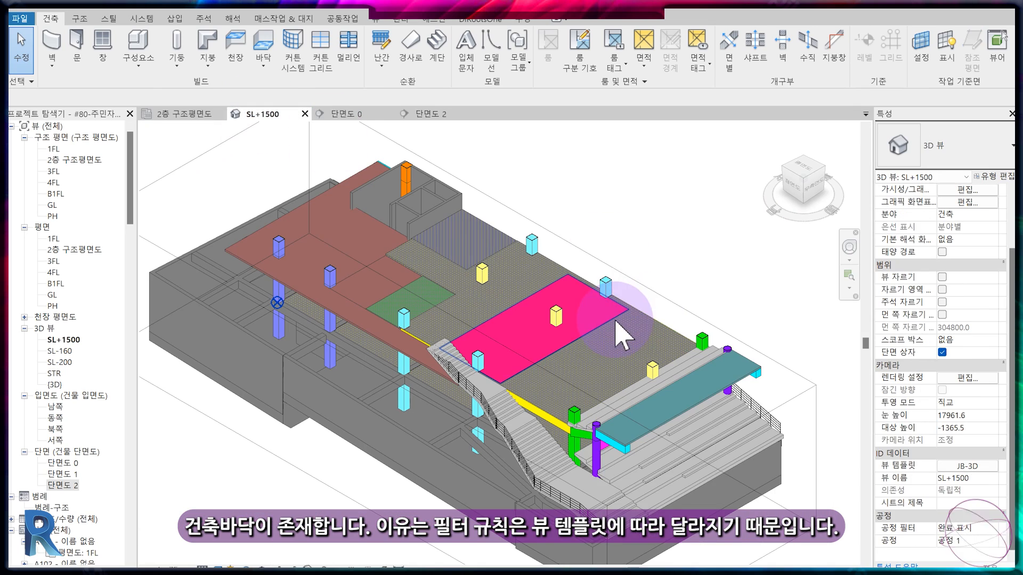
left_click(965, 466)
left_click(888, 272)
left_click(269, 445)
left_click(433, 259)
left_click(476, 406)
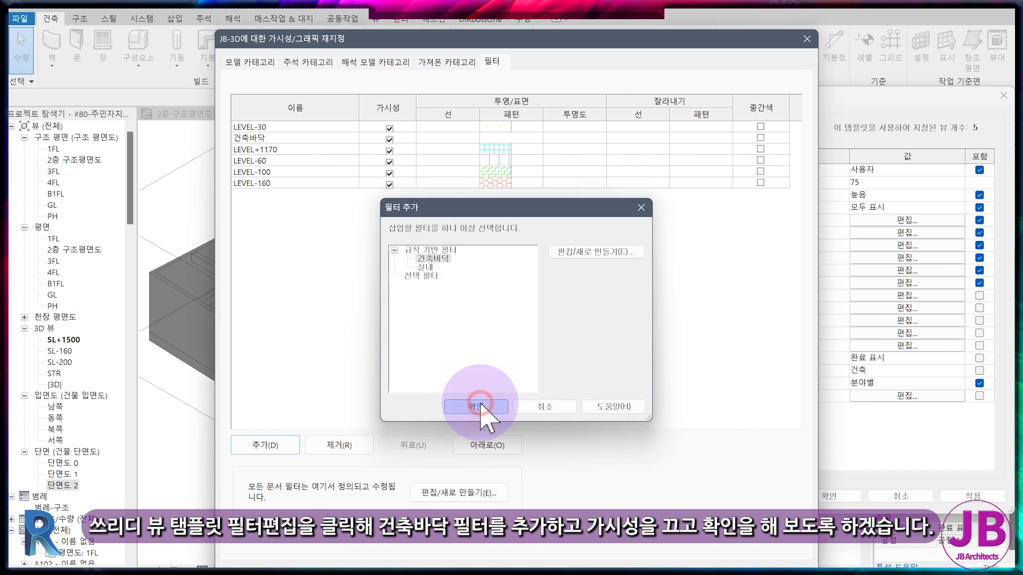
- Move the 건축바닥 filter to the top in template JB-3D, turn off its visibility, and apply the template
left_click(412, 445)
left_click(390, 128)
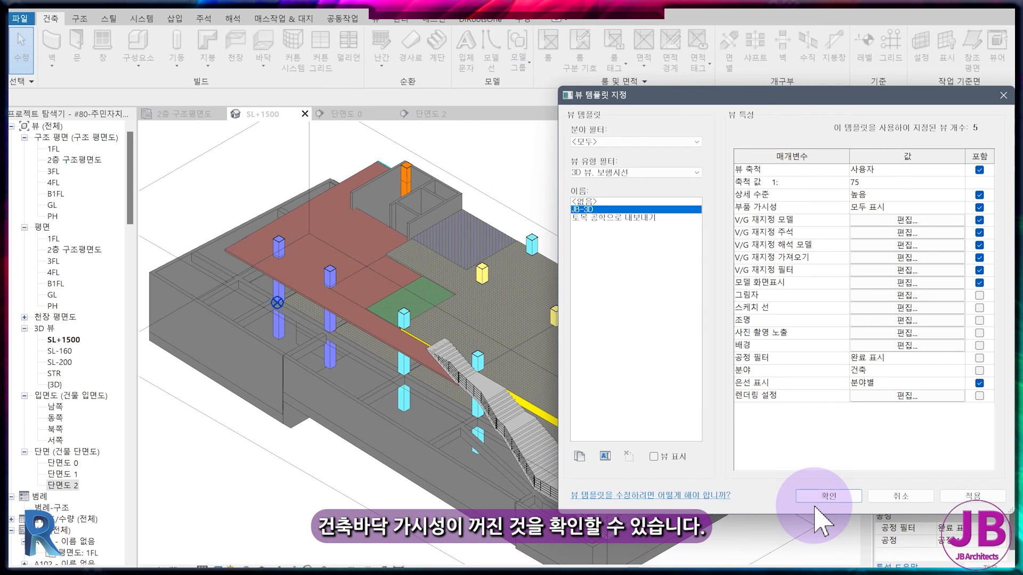
left_click(816, 498)
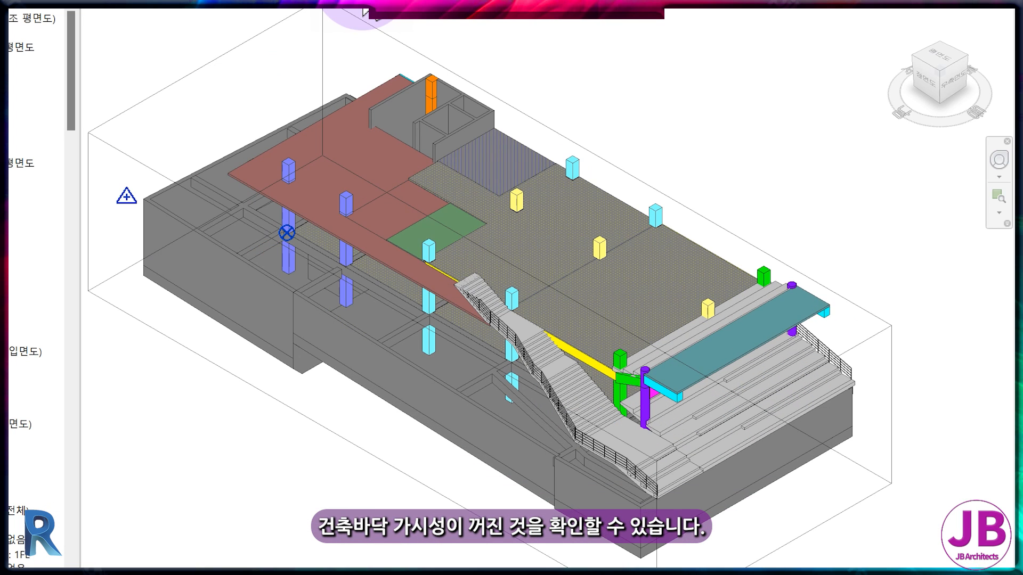
- Check the 일반 30 architectural floor in section view 단면도 0 and switch the display to thin lines
left_click(354, 110)
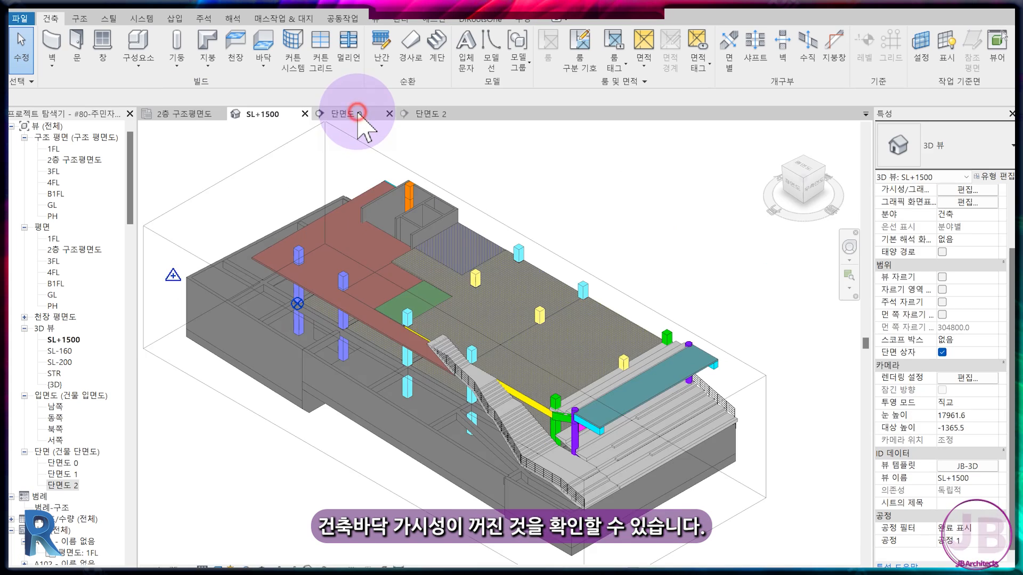
scroll(422, 320, "up", 6)
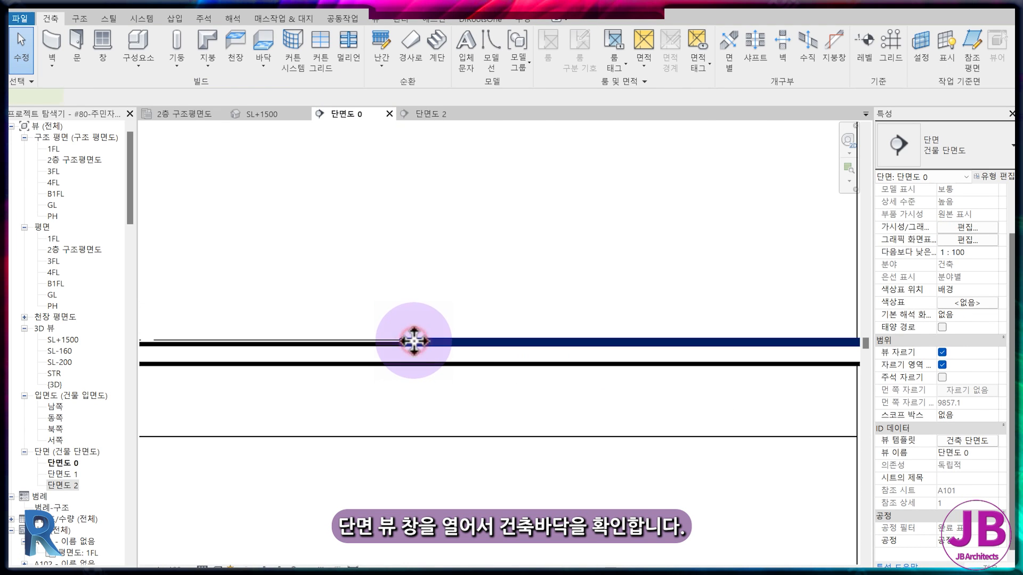
left_click(414, 341)
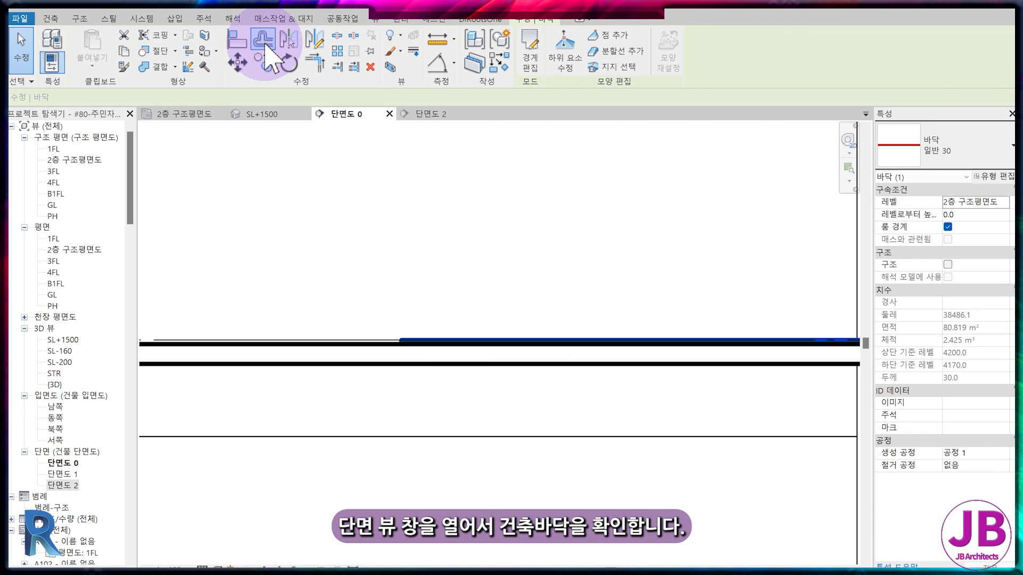
left_click(282, 8)
key("Escape")
scroll(452, 343, "down", 3)
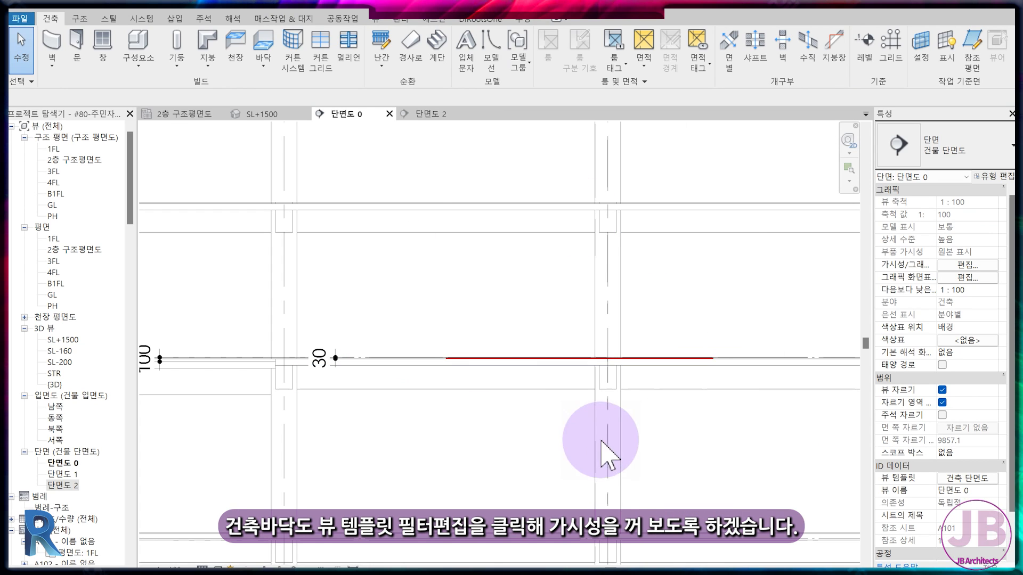
- Add the 건축바닥 filter to the 건축 단면도 view template used by section 단면도 0
left_click(974, 481)
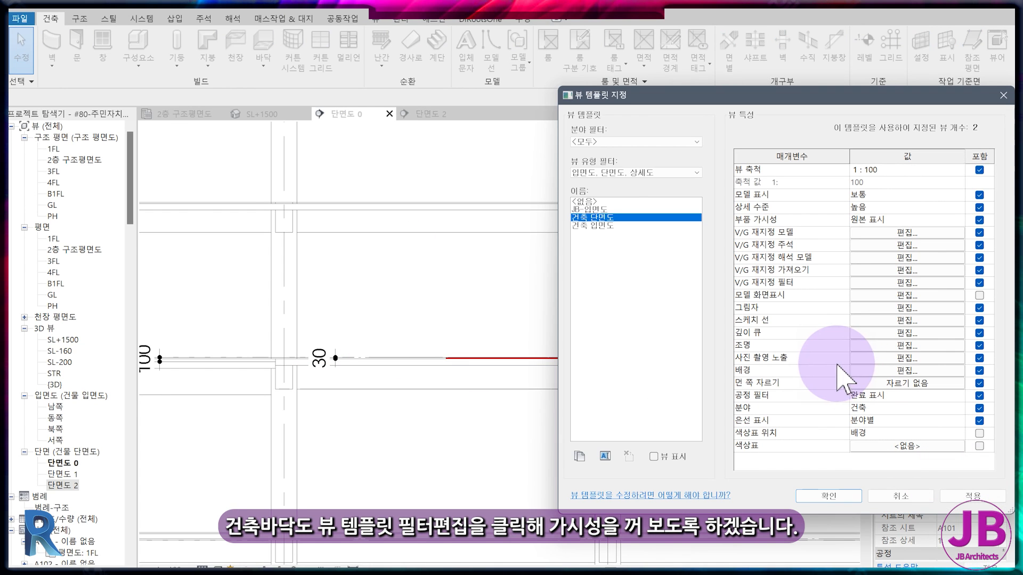
left_click(882, 282)
left_click(276, 443)
left_click(432, 301)
left_click(476, 406)
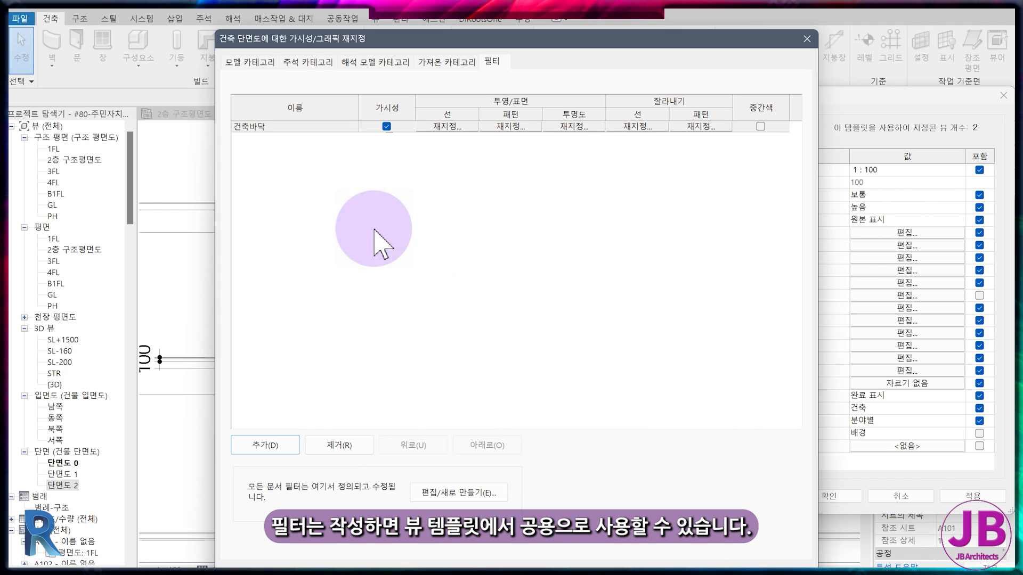
- Turn off the 건축바닥 filter's visibility in template 건축 단면도, apply it, and return to the 2층 구조평면도 plan
left_click(387, 126)
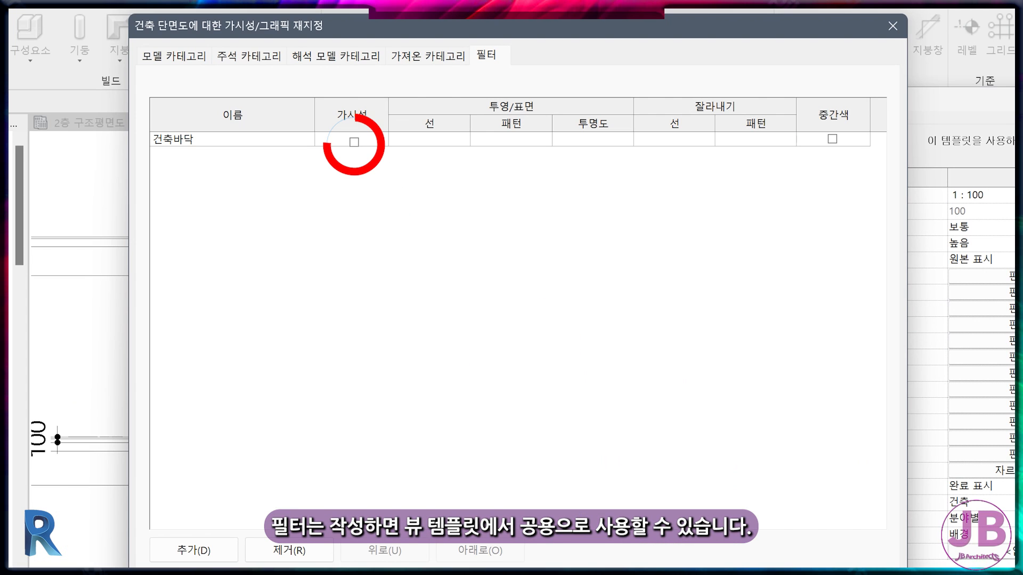
left_click(715, 557)
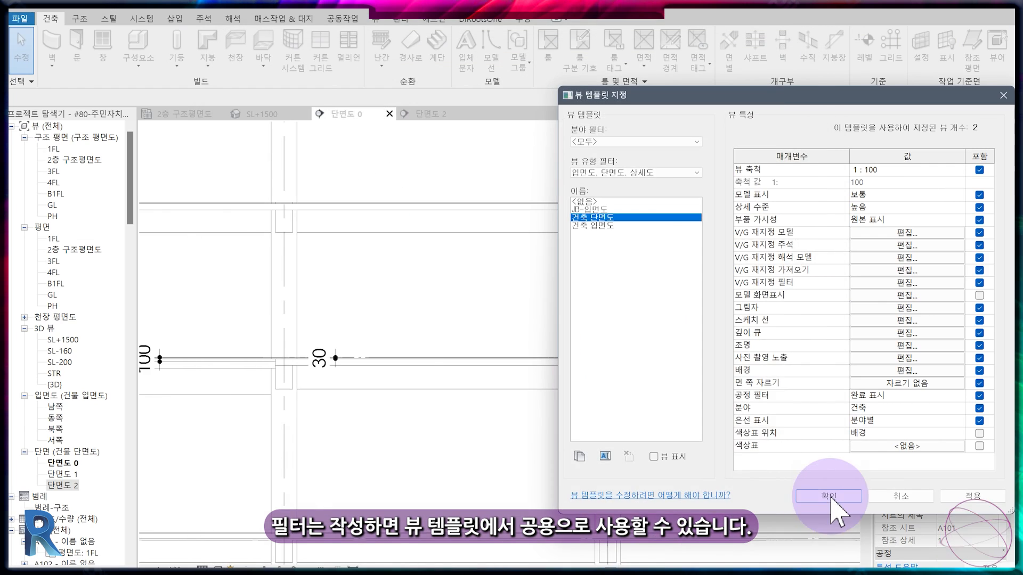
left_click(829, 501)
scroll(523, 376, "down", 2)
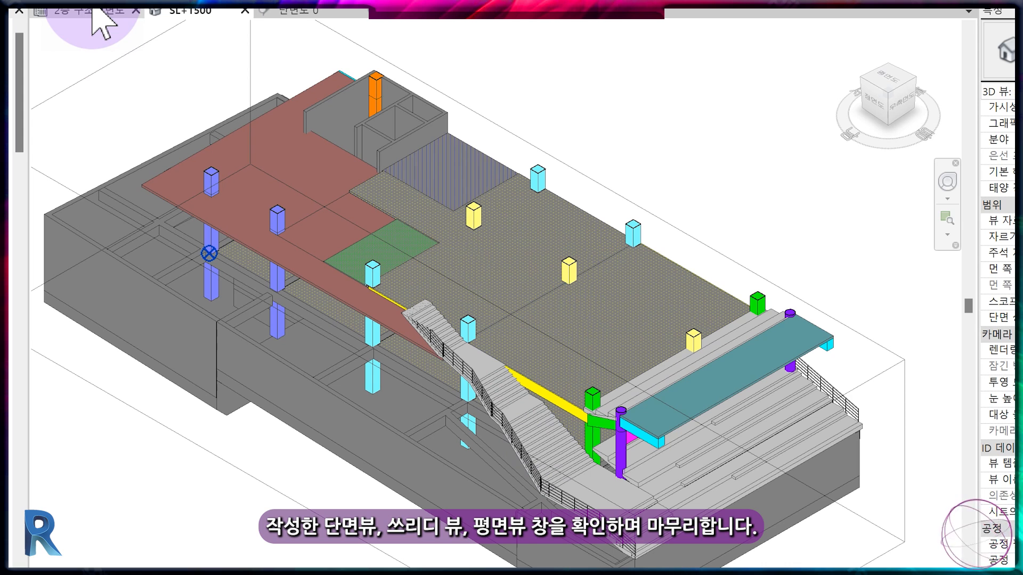
left_click(94, 11)
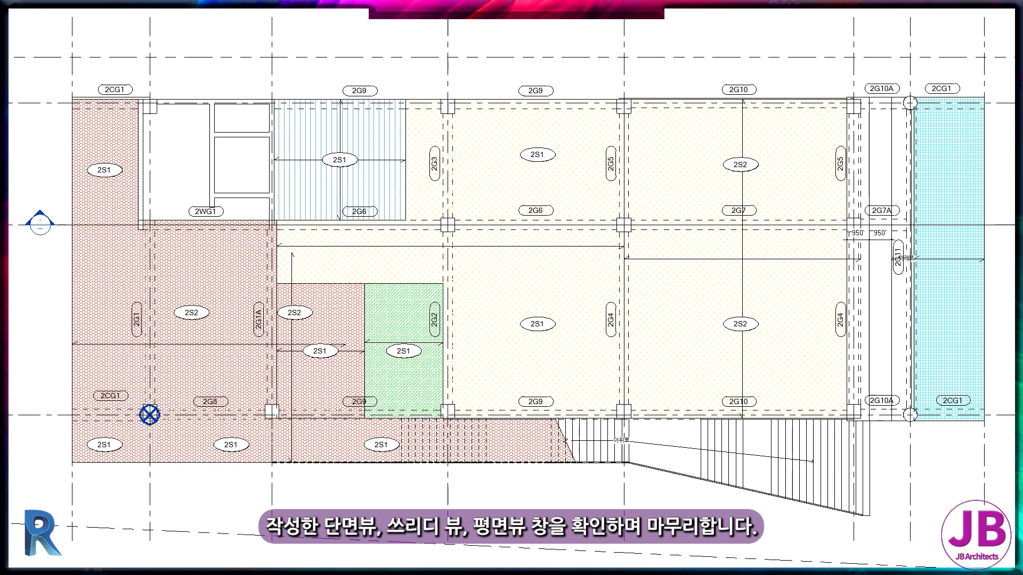